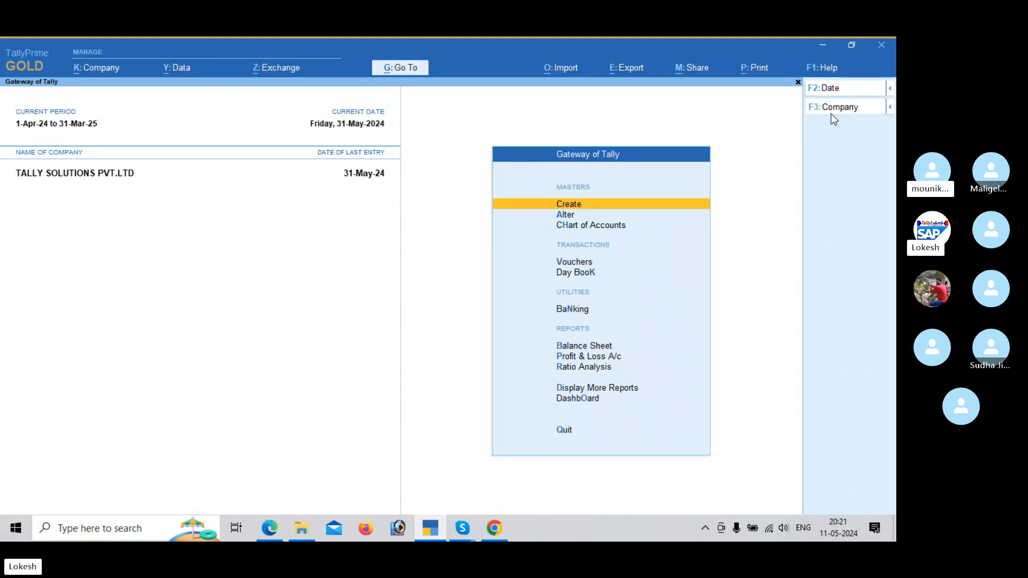
# Shut the company TALLY SOLUTIONS PVT.LTD
pyautogui.click(829, 114)
pyautogui.press('Up')
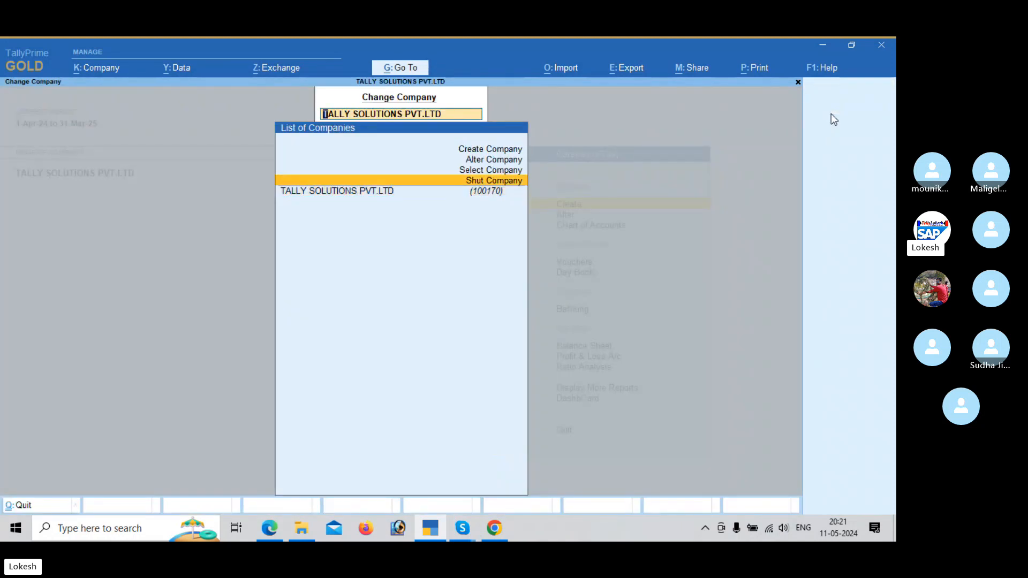
pyautogui.press('Return')
pyautogui.press('Return')
pyautogui.press('Return')
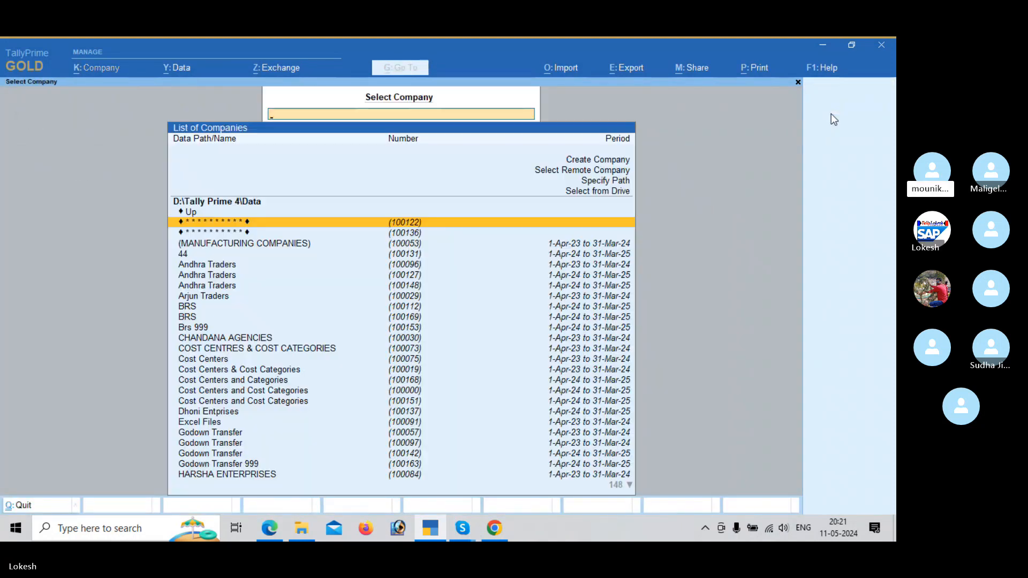
# Start creating a new company and name it Tally Prime 4.0 24, leaving the address blank
pyautogui.press('Up')
pyautogui.press('Up')
pyautogui.press('Up')
pyautogui.press('Up')
pyautogui.press('Up')
pyautogui.press('Return')
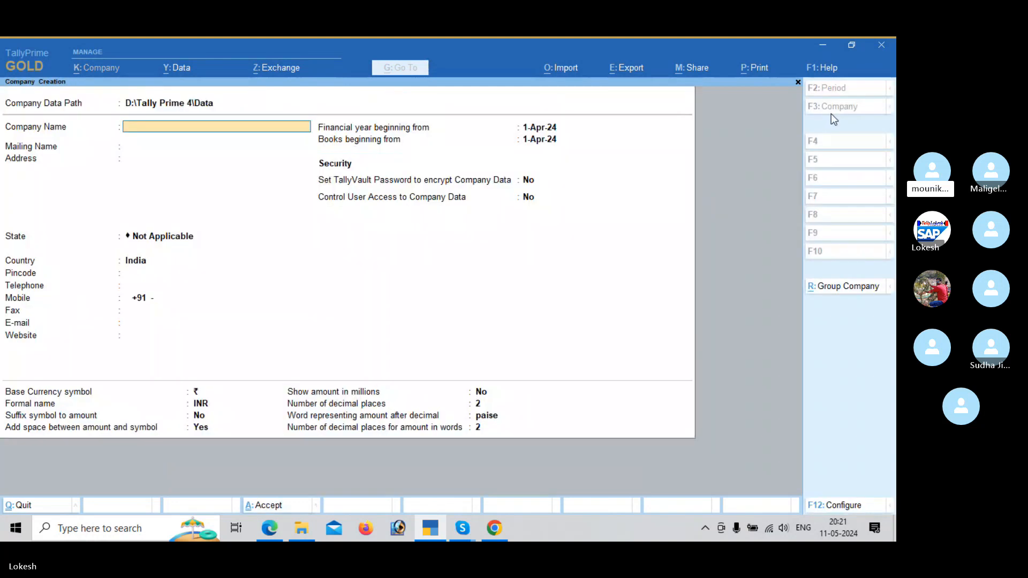
pyautogui.write('Tally Prime')
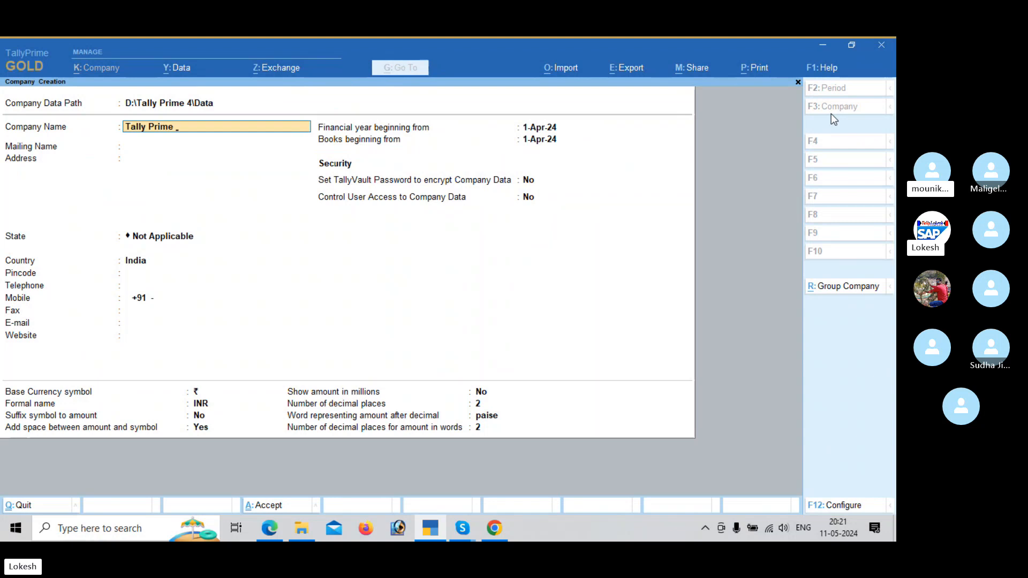
pyautogui.write(' 4')
pyautogui.press('Return')
pyautogui.press('Return')
pyautogui.press('Return')
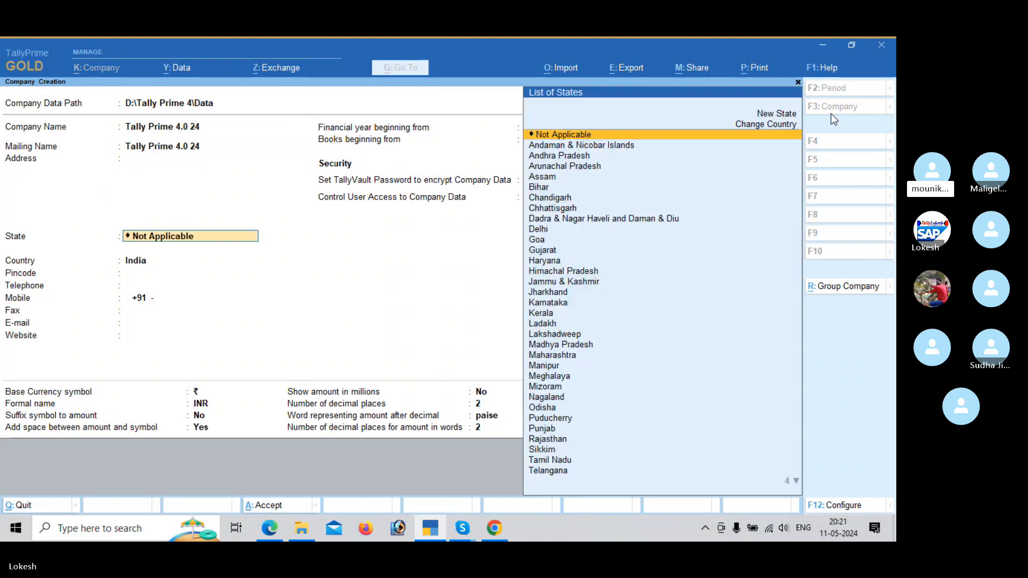
# Set the company's state to Andhra Pradesh and save the new company
pyautogui.press('Down')
pyautogui.press('Down')
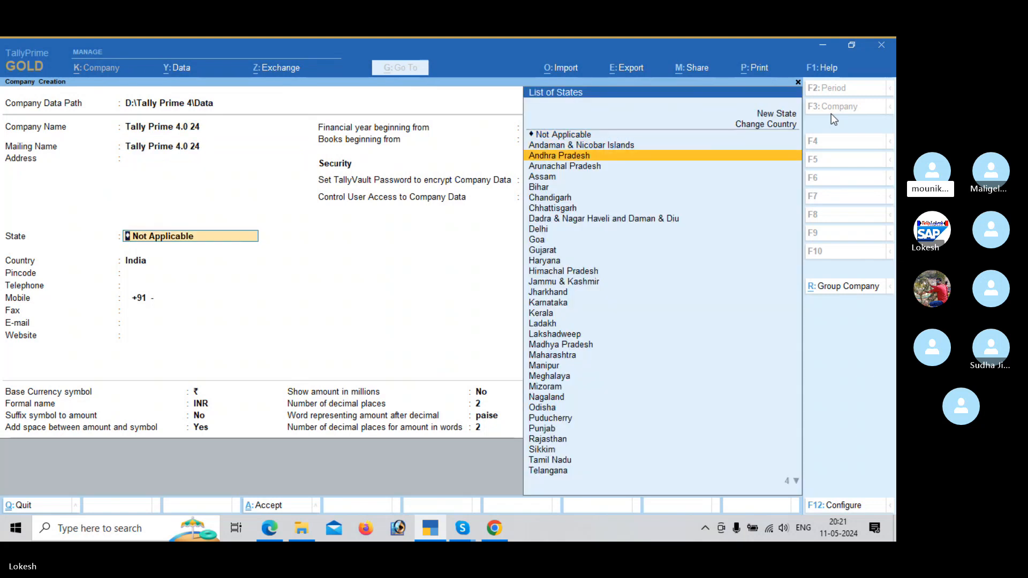
pyautogui.press('Return')
pyautogui.press('Return')
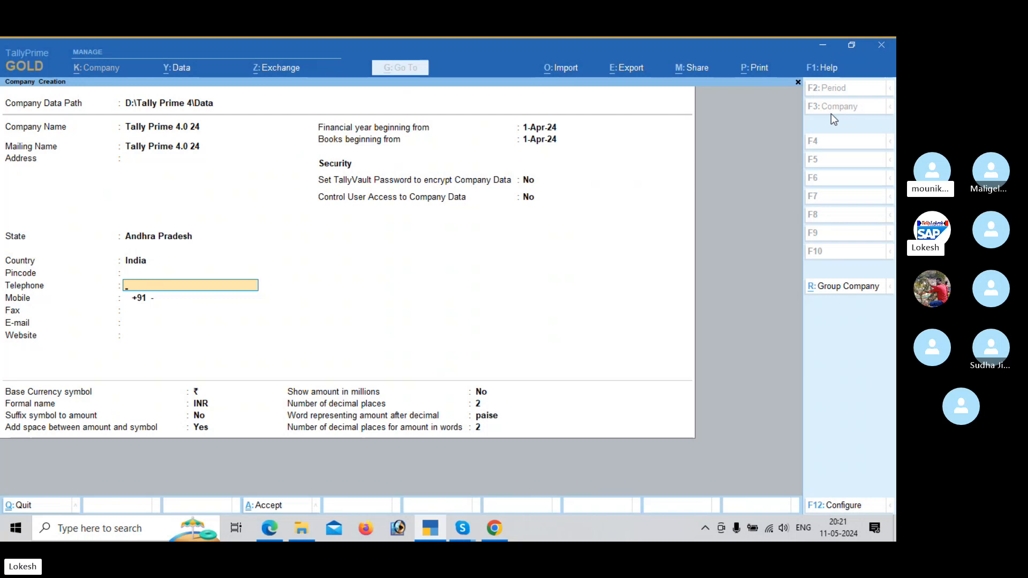
pyautogui.hotkey('ctrl', 'a')
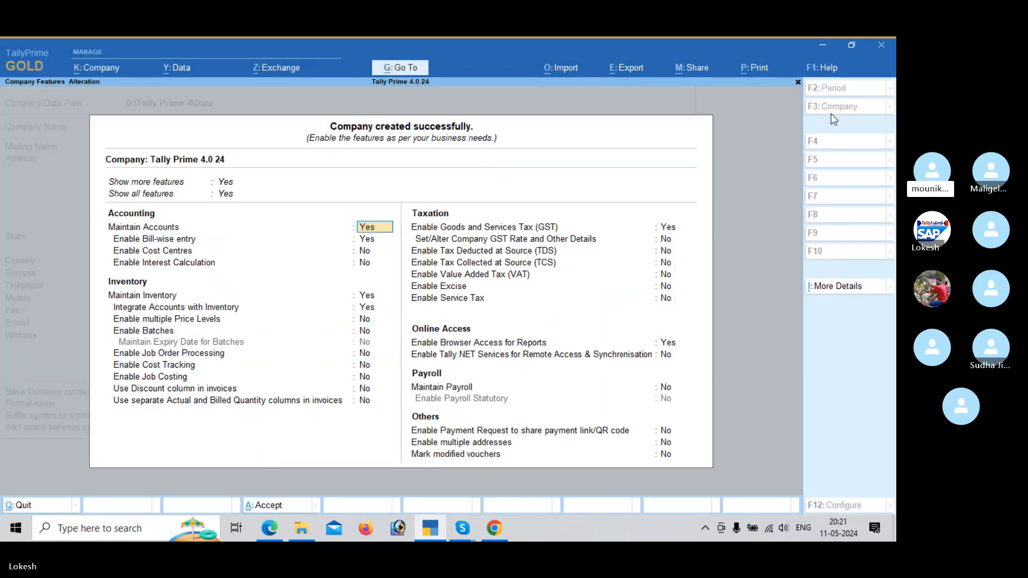
# Disable bill-wise entry in the new company's features, accepting the other accounting and inventory settings
pyautogui.press('Return')
pyautogui.press('n')
pyautogui.press('Return')
pyautogui.press('Return')
pyautogui.press('Return')
pyautogui.press('Return')
pyautogui.press('Return')
pyautogui.press('Return')
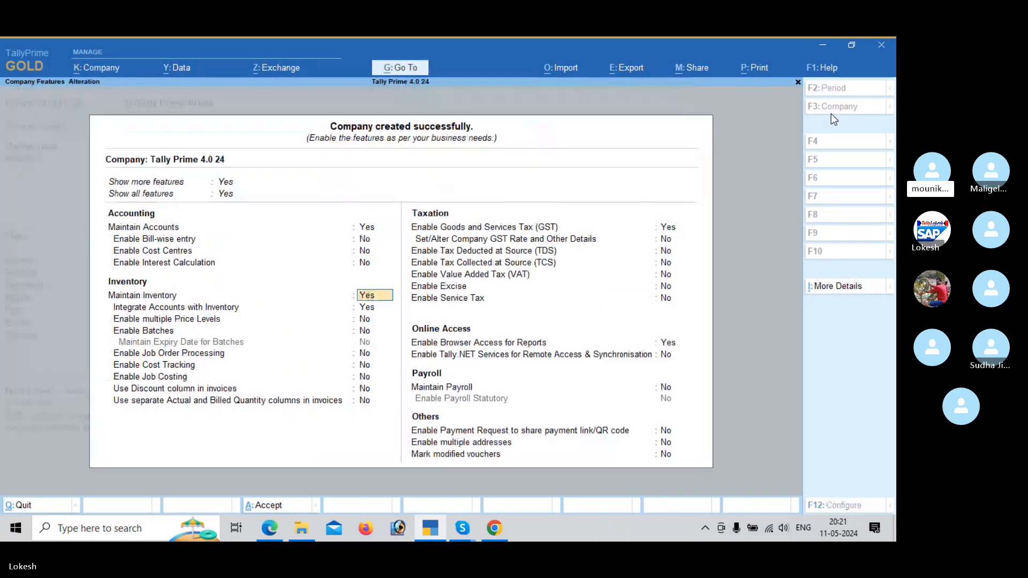
pyautogui.press('Return')
pyautogui.press('Return')
pyautogui.press('Return')
pyautogui.press('Return')
pyautogui.press('Return')
pyautogui.press('Return')
pyautogui.press('Return')
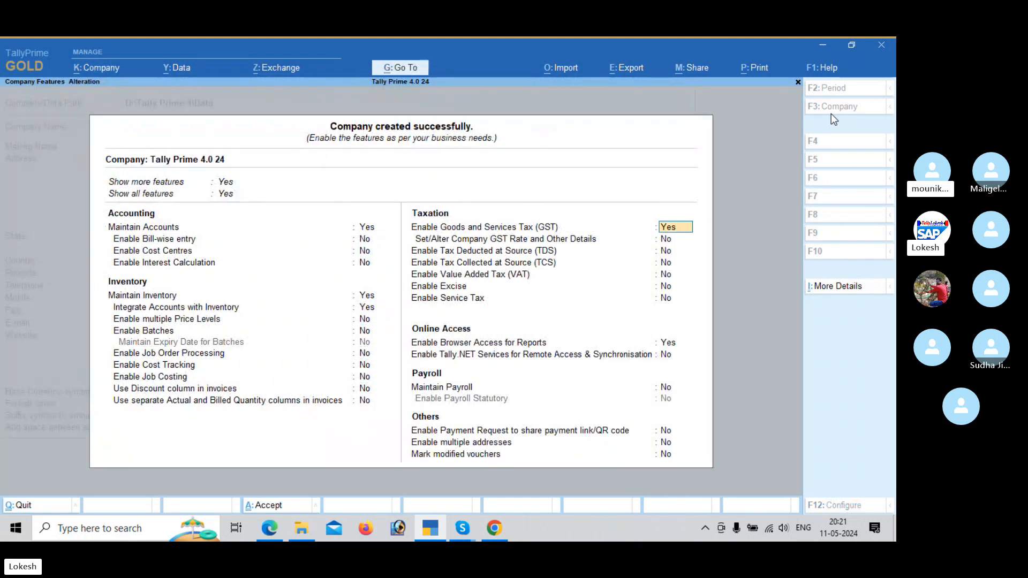
# Enter 37 as the GSTIN/UIN in the company's GST details and save the registration and company features
pyautogui.press('Return')
pyautogui.write('37')
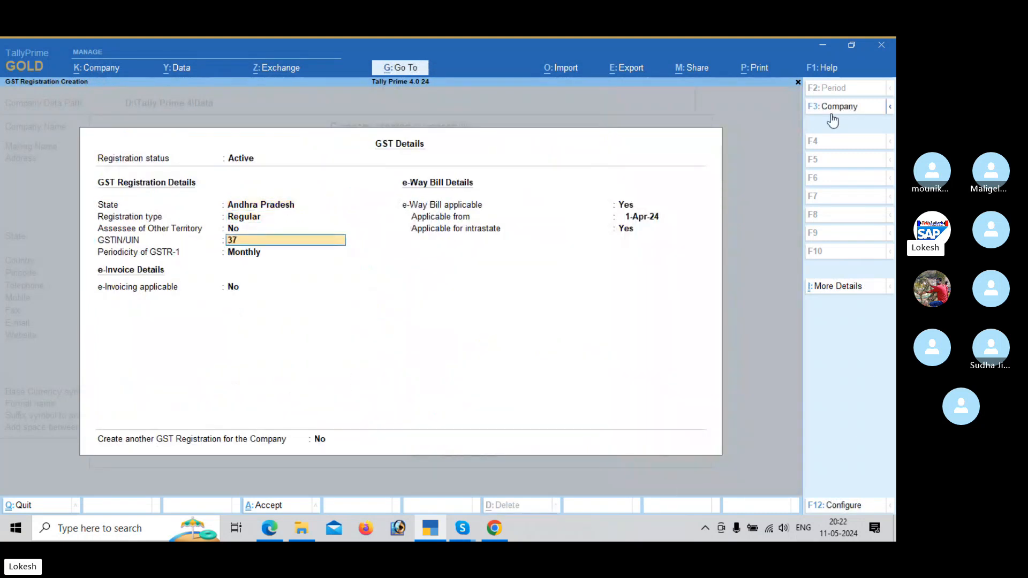
pyautogui.press('Return')
pyautogui.press('Return')
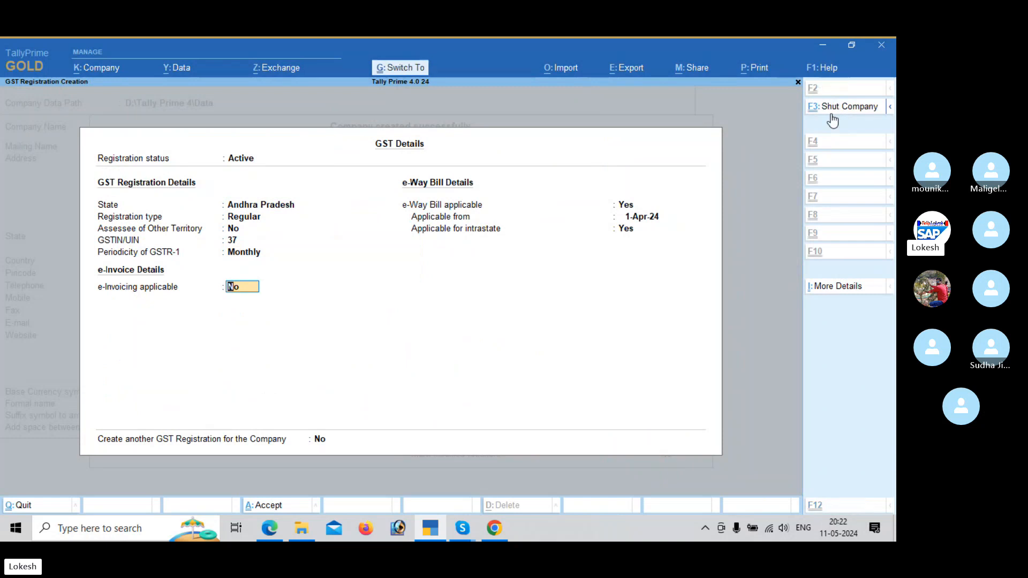
pyautogui.hotkey('ctrl', 'a')
pyautogui.hotkey('ctrl', 'a')
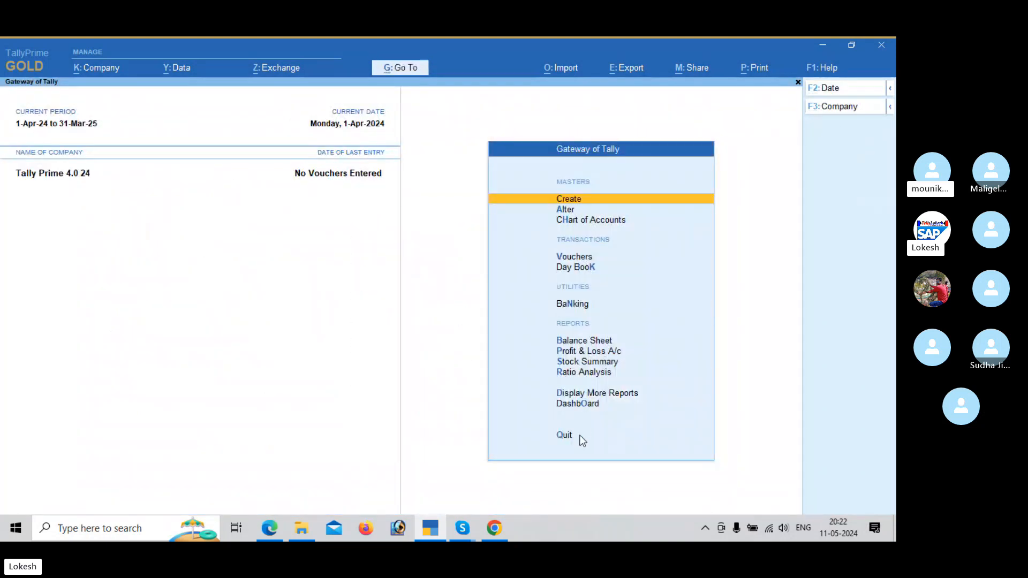
# Look at the company dashboard and the sign-up options for managing WhatsApp numbers, closing each one
pyautogui.click(593, 406)
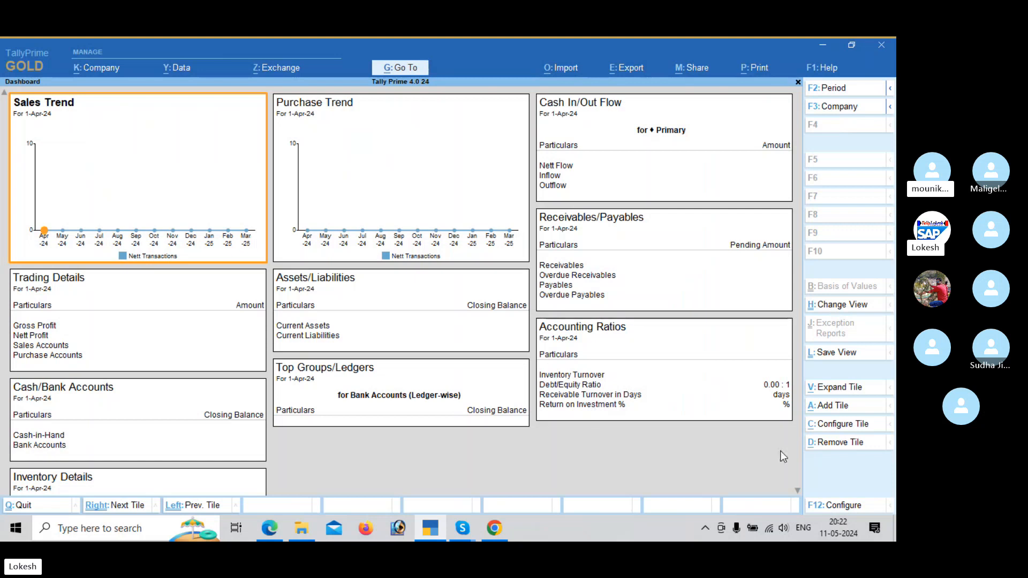
pyautogui.press('Escape')
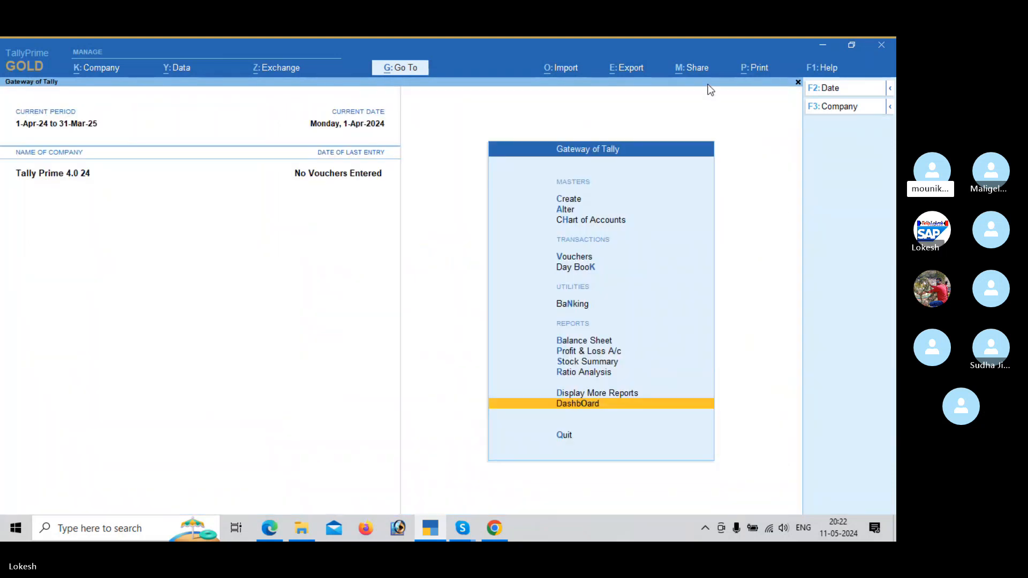
pyautogui.click(698, 71)
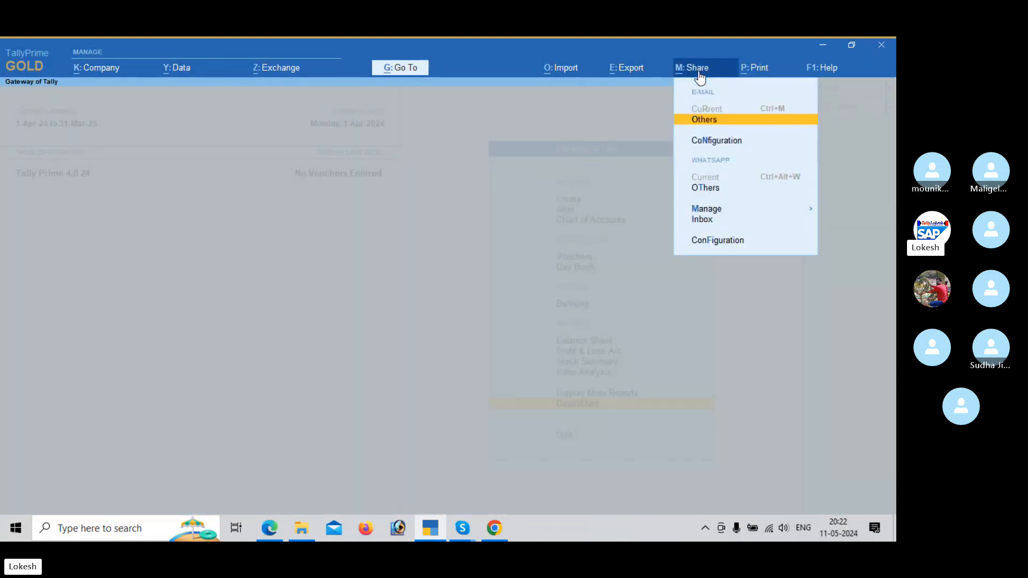
pyautogui.click(733, 213)
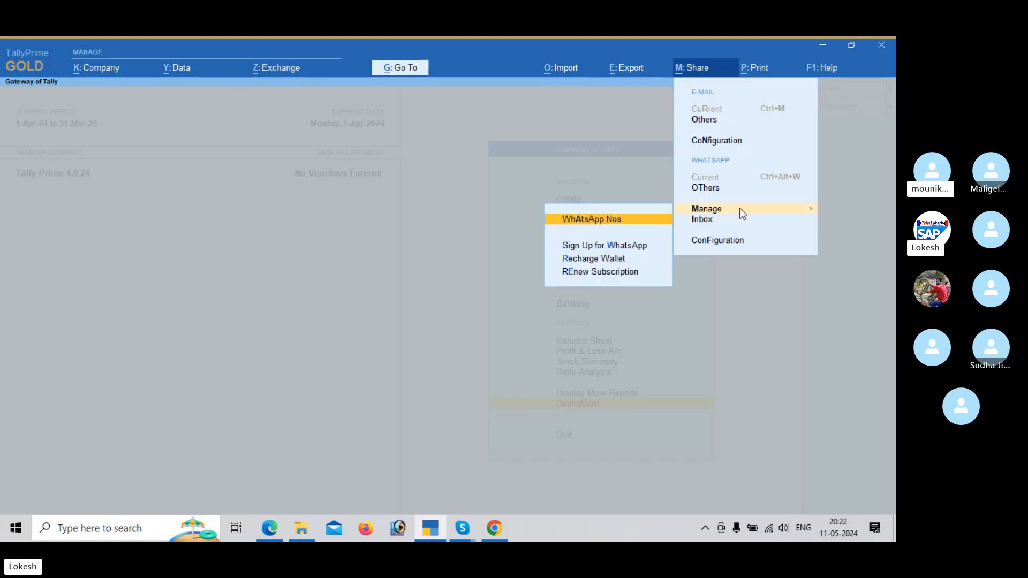
pyautogui.click(630, 229)
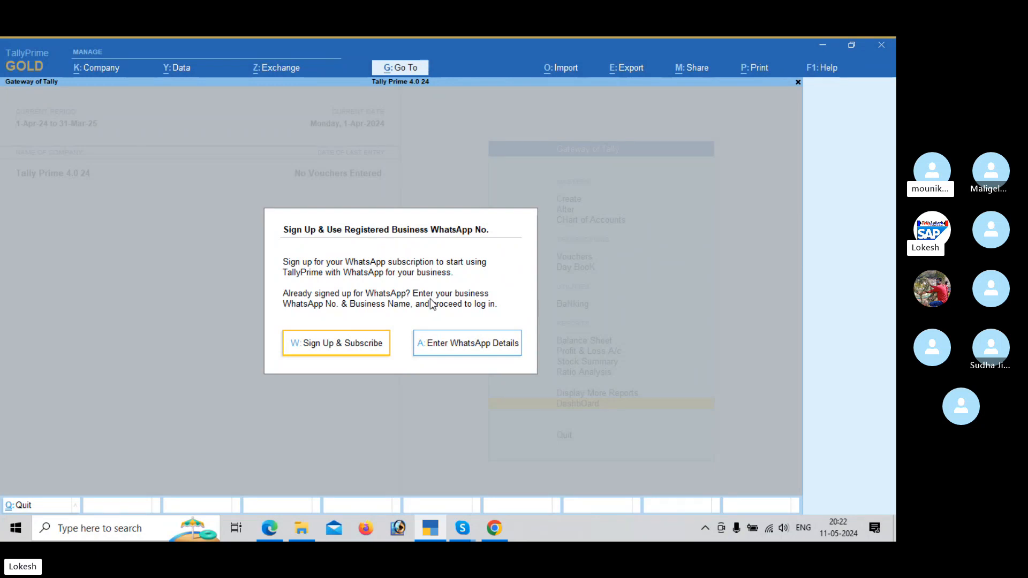
pyautogui.press('Escape')
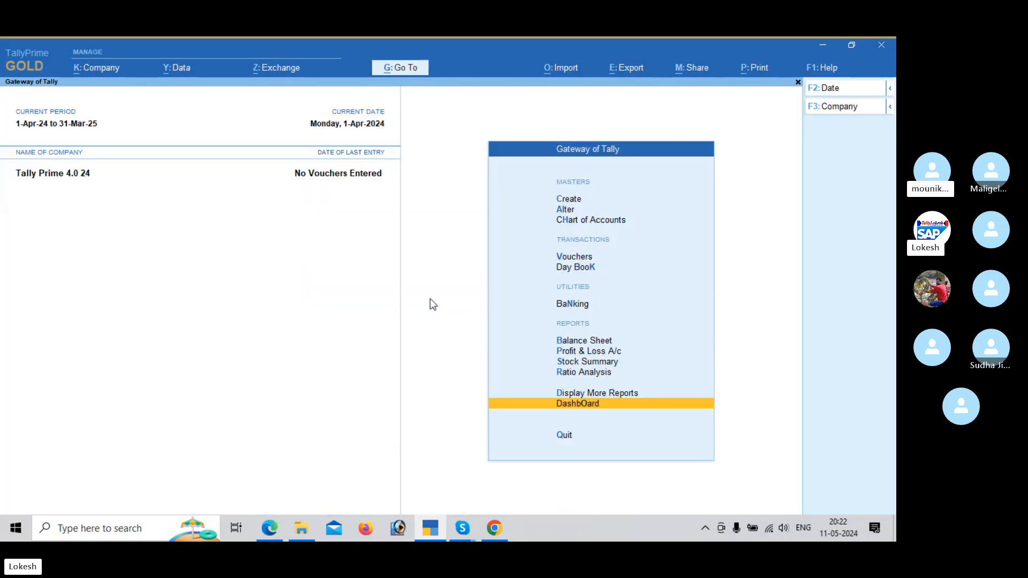
# Minimise the open windows and create a folder named Excel Files on the desktop
pyautogui.click(823, 45)
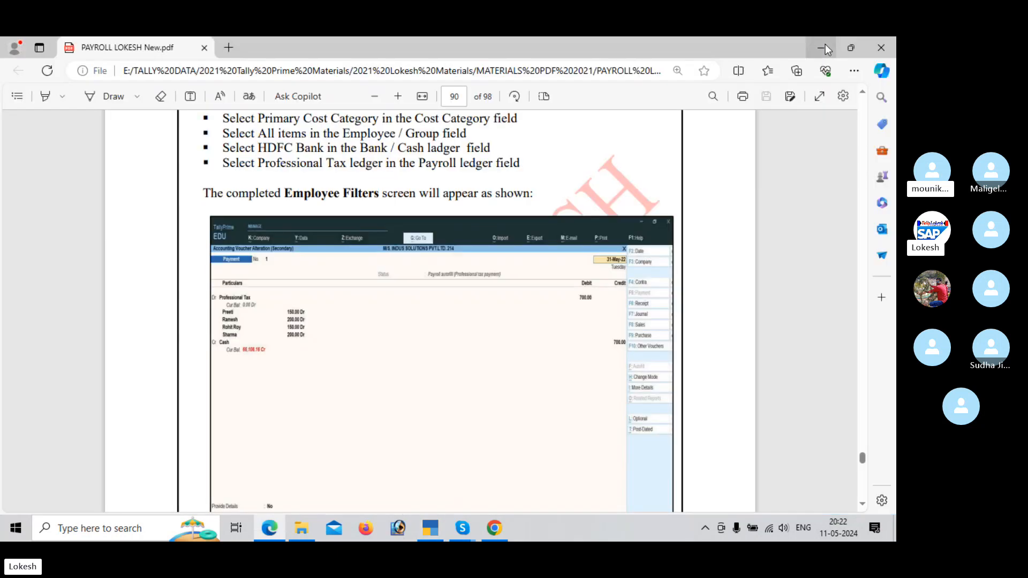
pyautogui.click(824, 48)
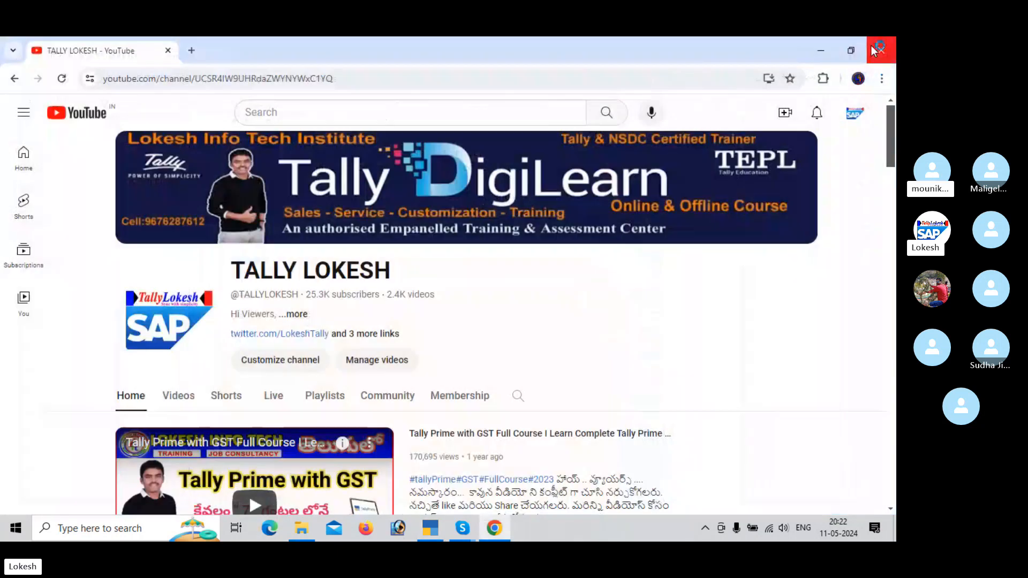
pyautogui.click(823, 49)
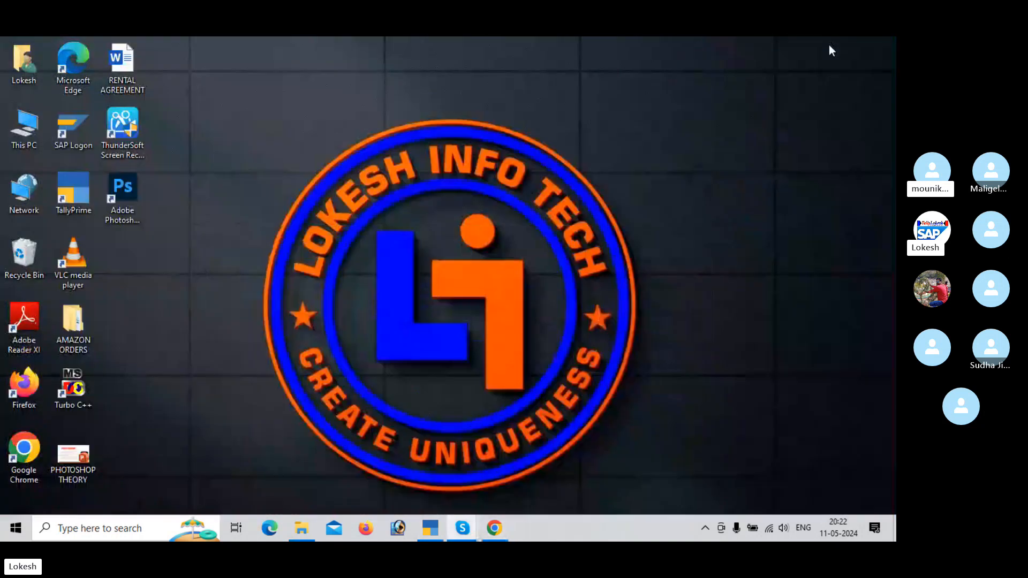
pyautogui.rightClick(138, 291)
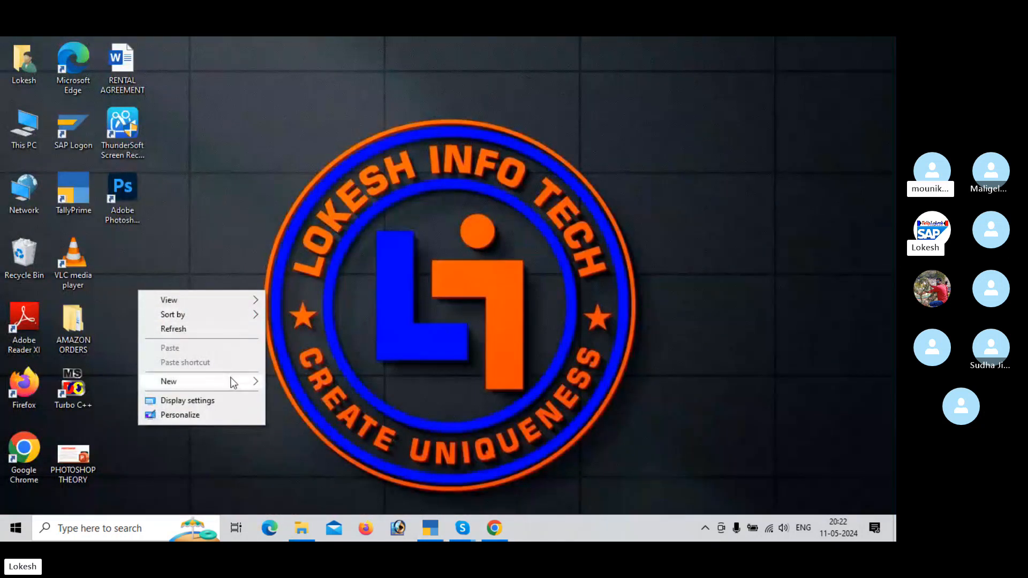
pyautogui.moveTo(233, 382)
pyautogui.click(352, 190)
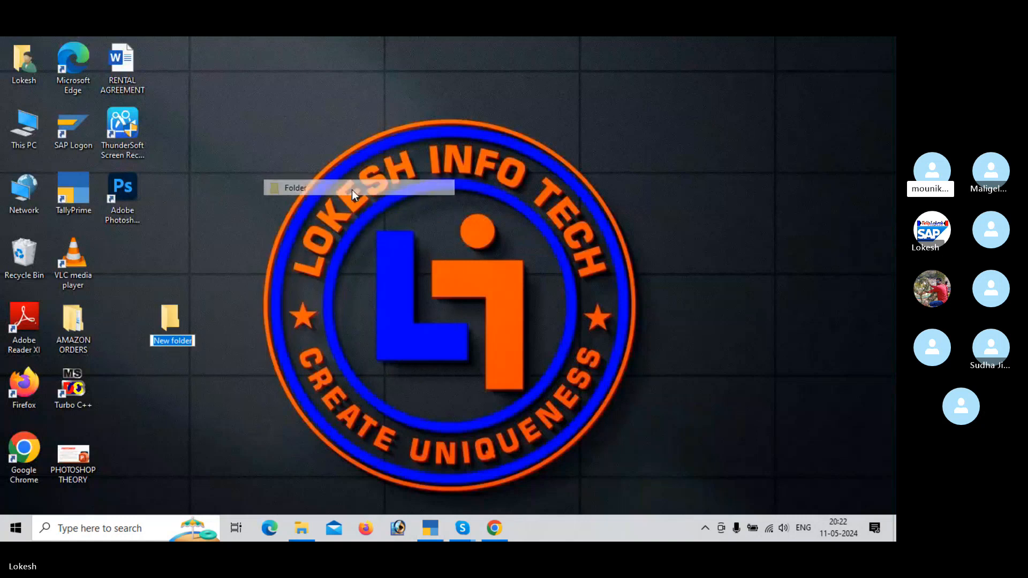
pyautogui.write('Ex')
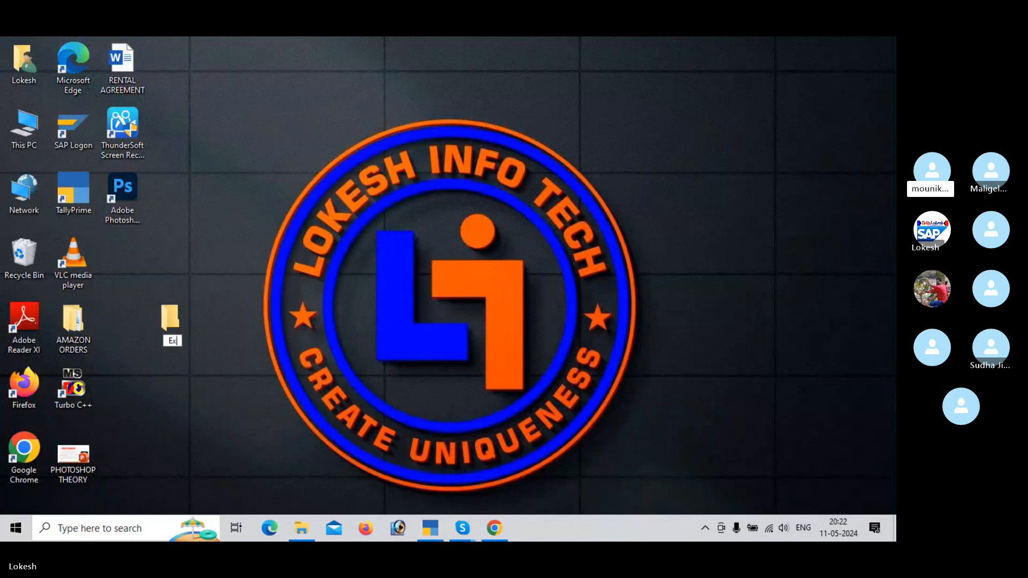
pyautogui.write('cel Files')
pyautogui.press('Return')
pyautogui.click(352, 189)
pyautogui.click(885, 42)
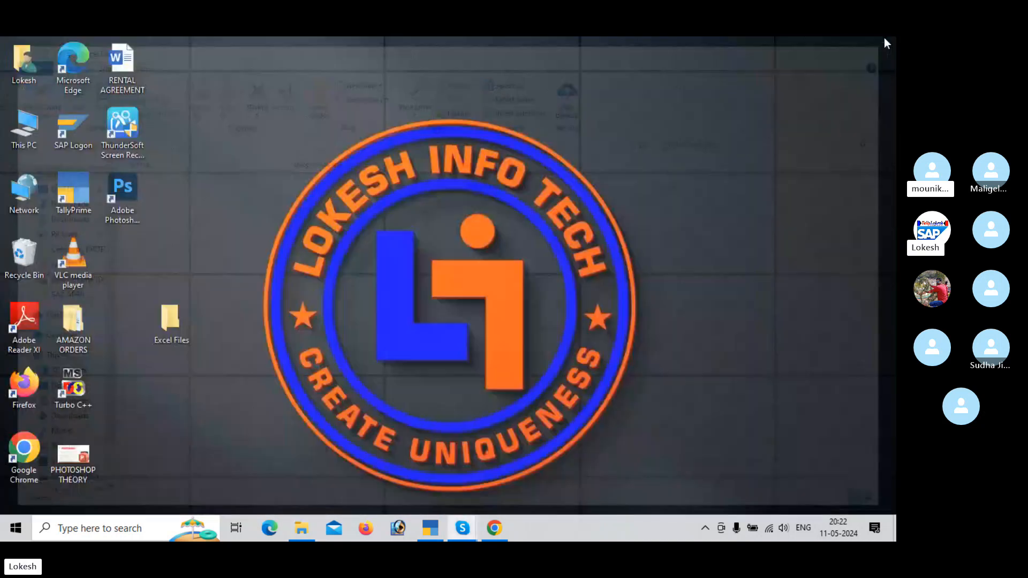
# Switch back to TallyPrime and open the export configuration of the sample Excel file for masters
pyautogui.click(430, 529)
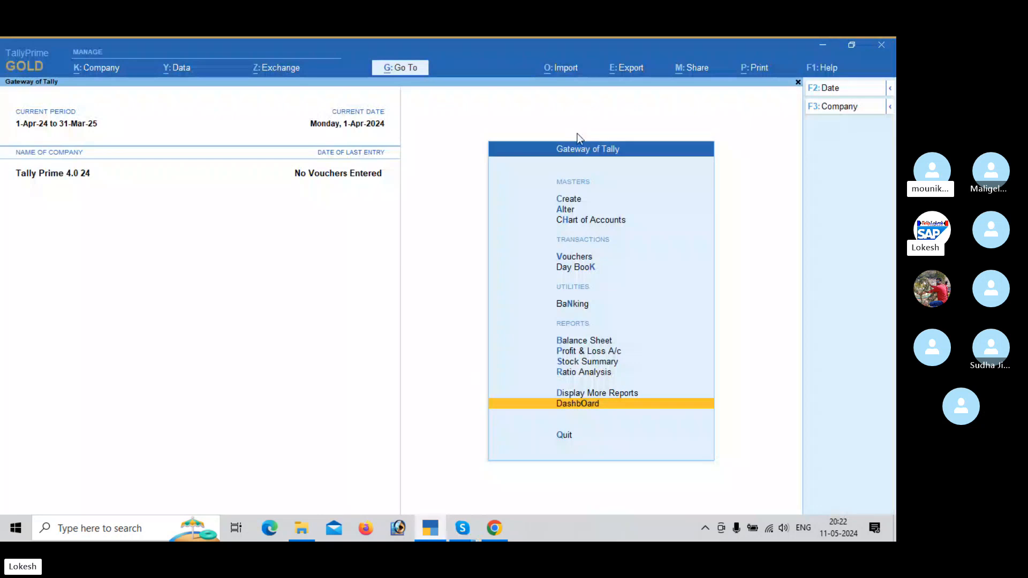
pyautogui.click(571, 70)
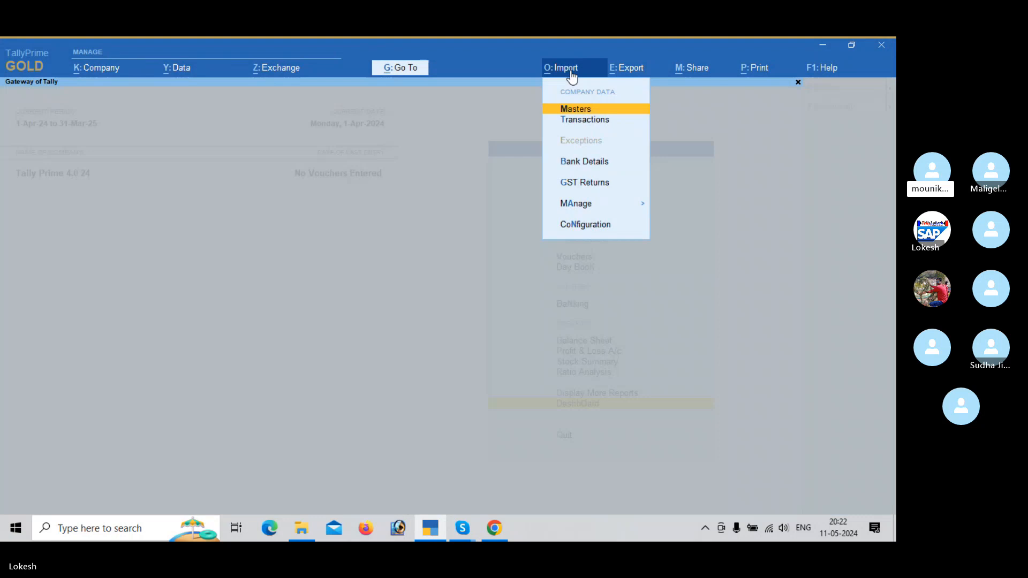
pyautogui.click(629, 208)
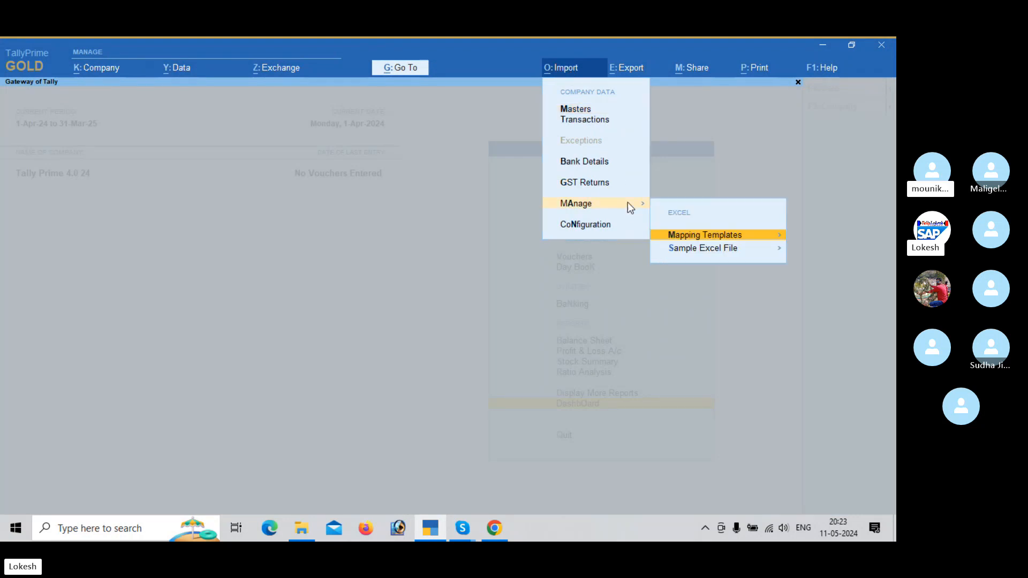
pyautogui.click(701, 253)
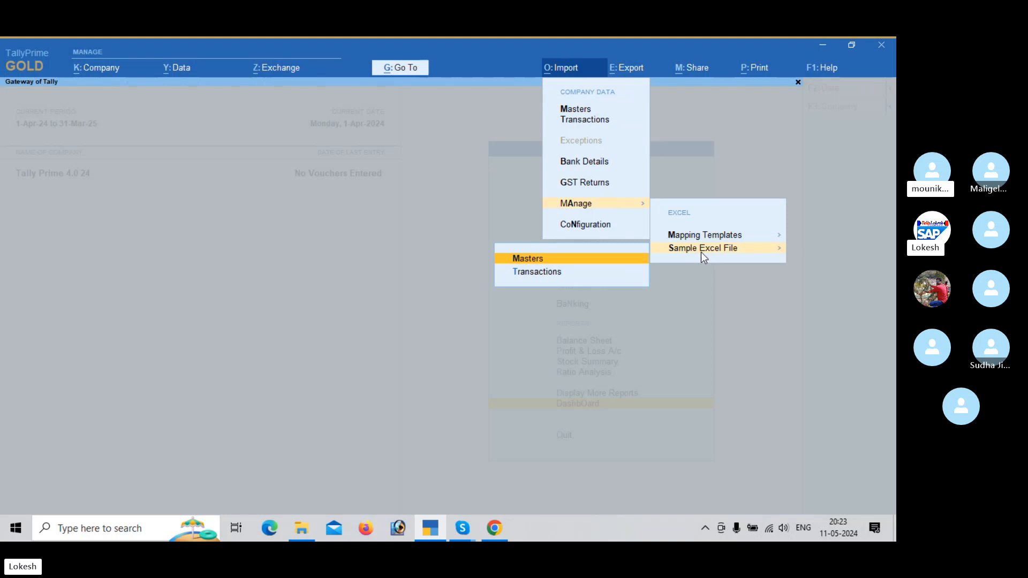
pyautogui.click(596, 258)
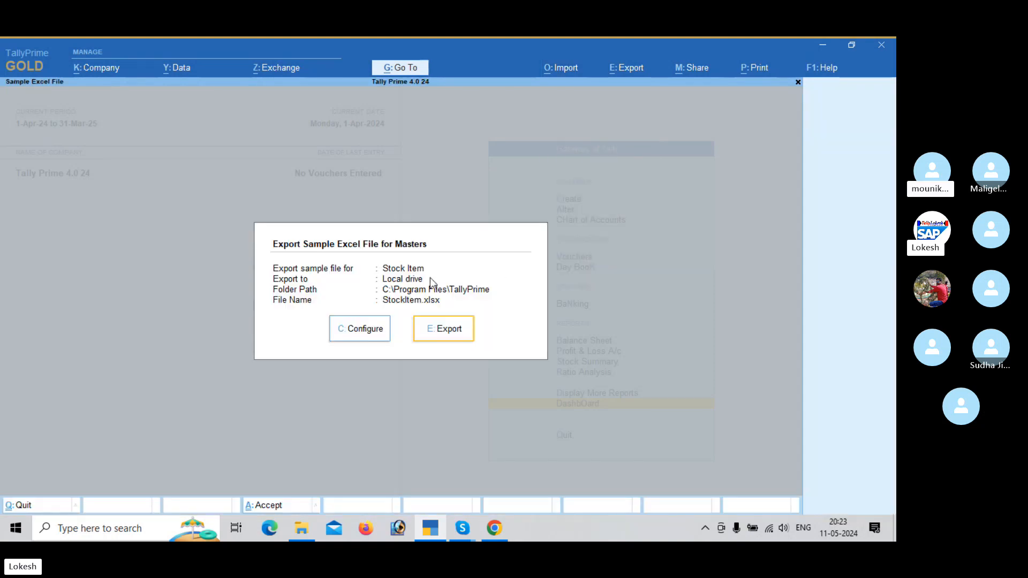
pyautogui.click(379, 328)
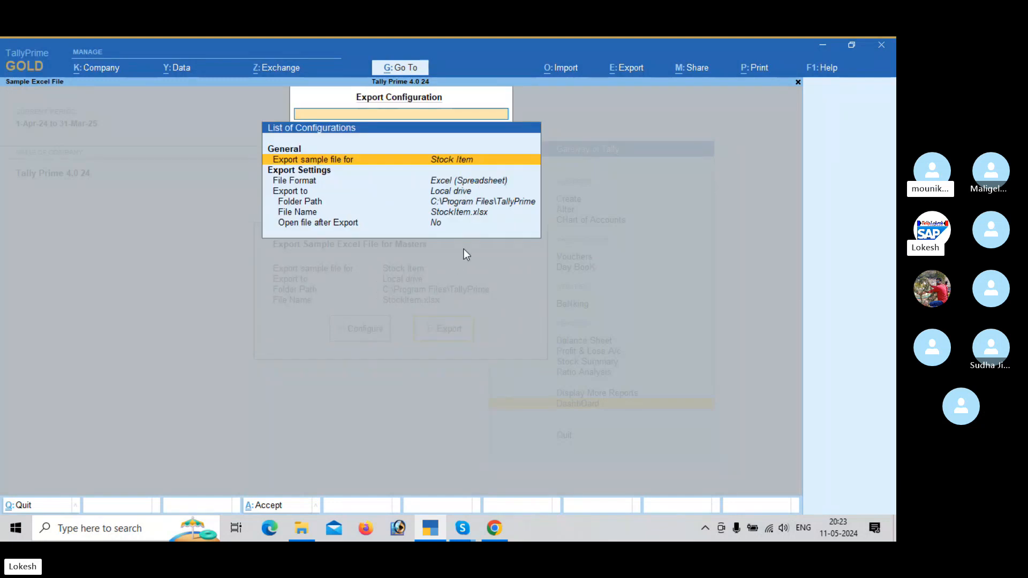
# Look through the master types available for the sample file export
pyautogui.press('Return')
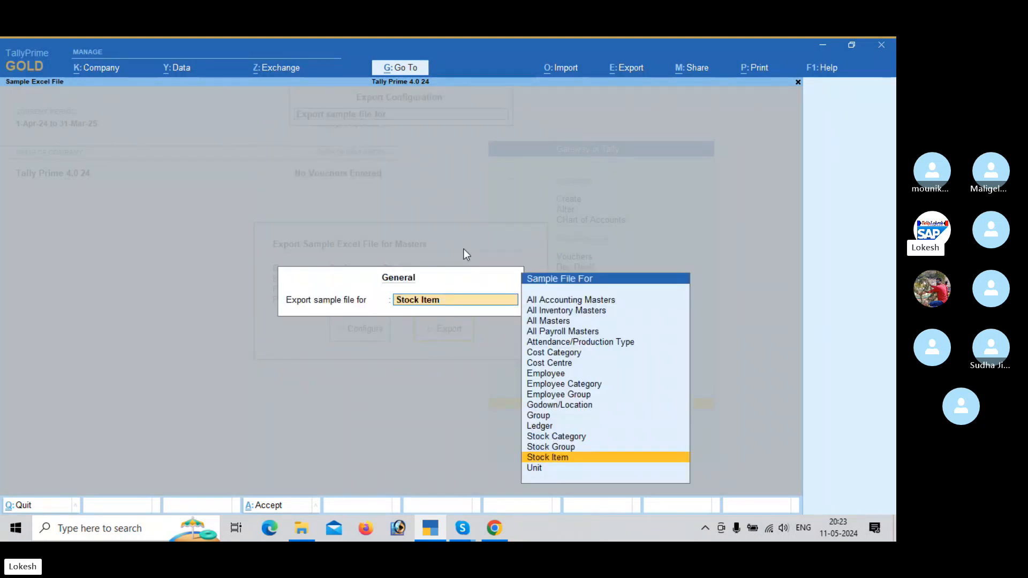
pyautogui.press('Up')
pyautogui.press('Up')
pyautogui.press('Up')
pyautogui.press('Up')
pyautogui.press('Up')
pyautogui.press('Up')
pyautogui.press('Down')
pyautogui.press('Down')
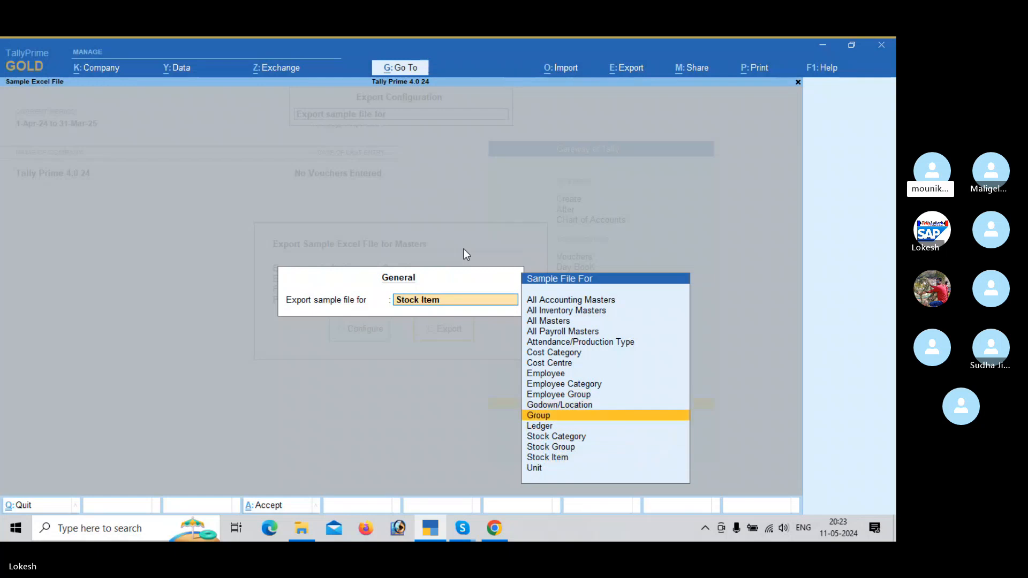
pyautogui.press('Down')
pyautogui.press('Down')
pyautogui.press('Down')
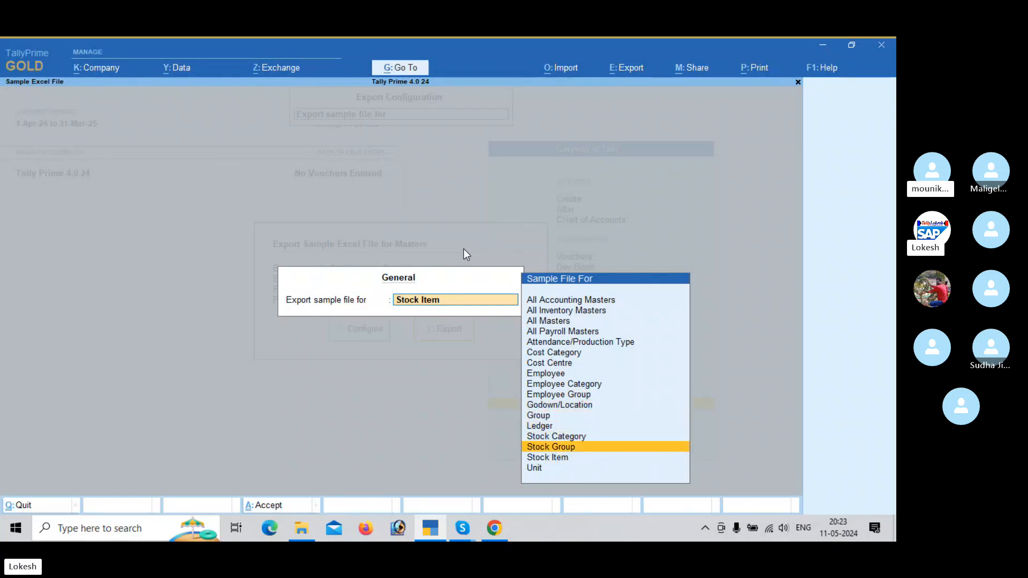
pyautogui.press('Down')
pyautogui.press('Down')
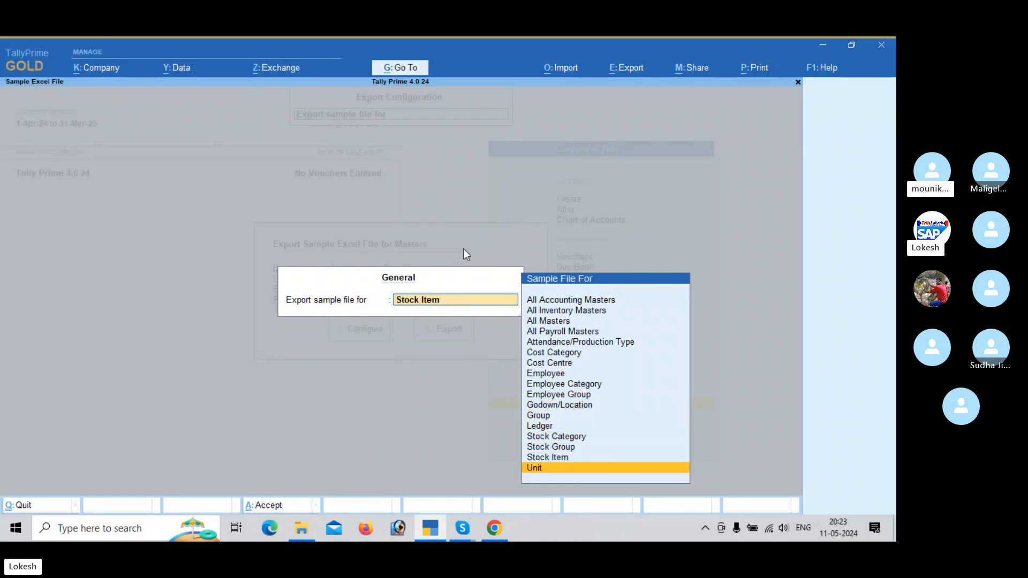
pyautogui.press('Up')
pyautogui.press('Up')
pyautogui.press('Up')
pyautogui.press('Up')
pyautogui.press('Up')
pyautogui.press('Up')
pyautogui.press('Up')
pyautogui.press('Up')
pyautogui.press('Up')
pyautogui.press('Up')
pyautogui.press('Up')
pyautogui.press('Up')
pyautogui.press('Up')
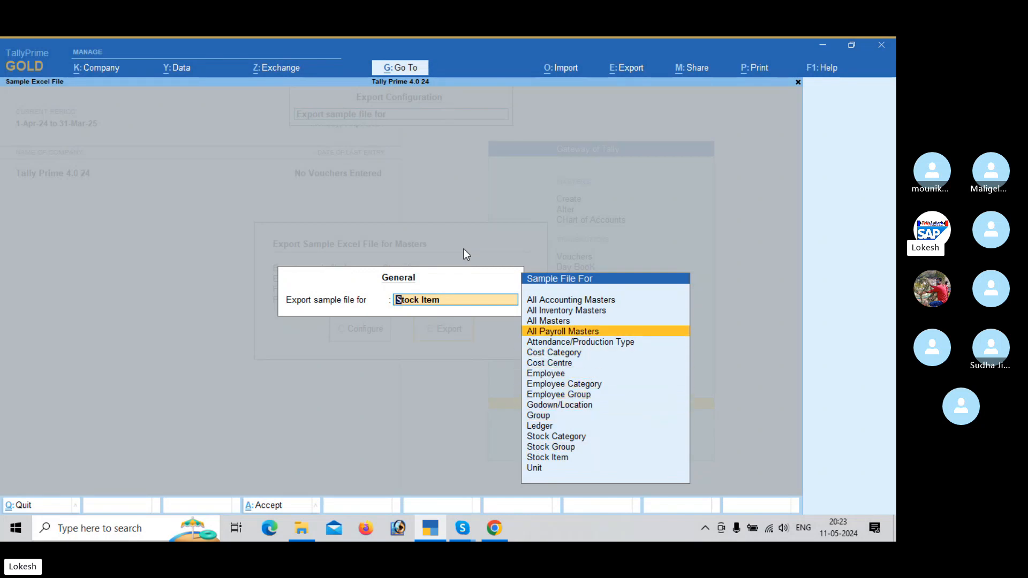
# Choose Group as the master type for the sample file export
pyautogui.press('Down')
pyautogui.press('Down')
pyautogui.press('Down')
pyautogui.press('Down')
pyautogui.press('Down')
pyautogui.press('Down')
pyautogui.press('Down')
pyautogui.press('Down')
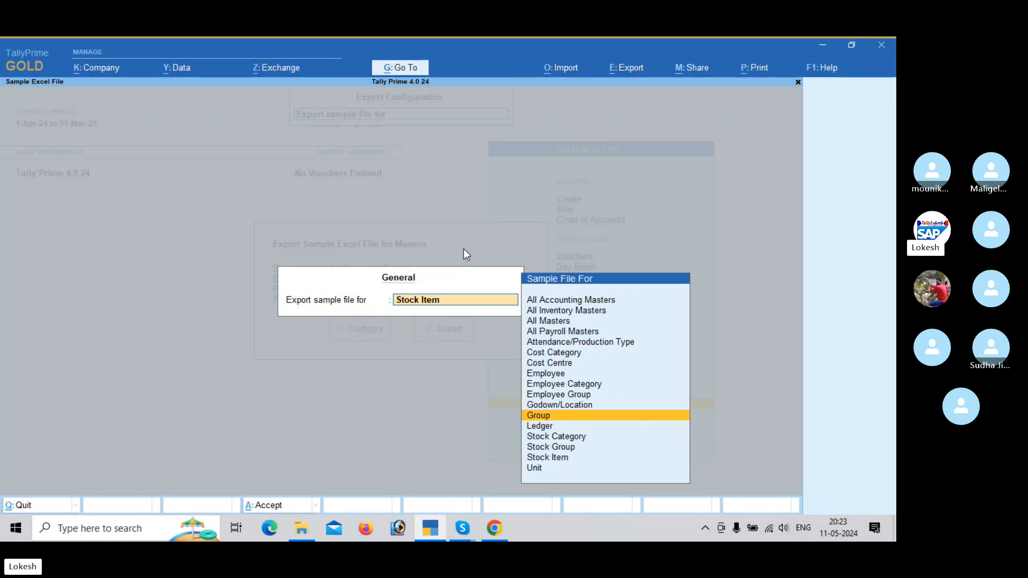
pyautogui.press('Return')
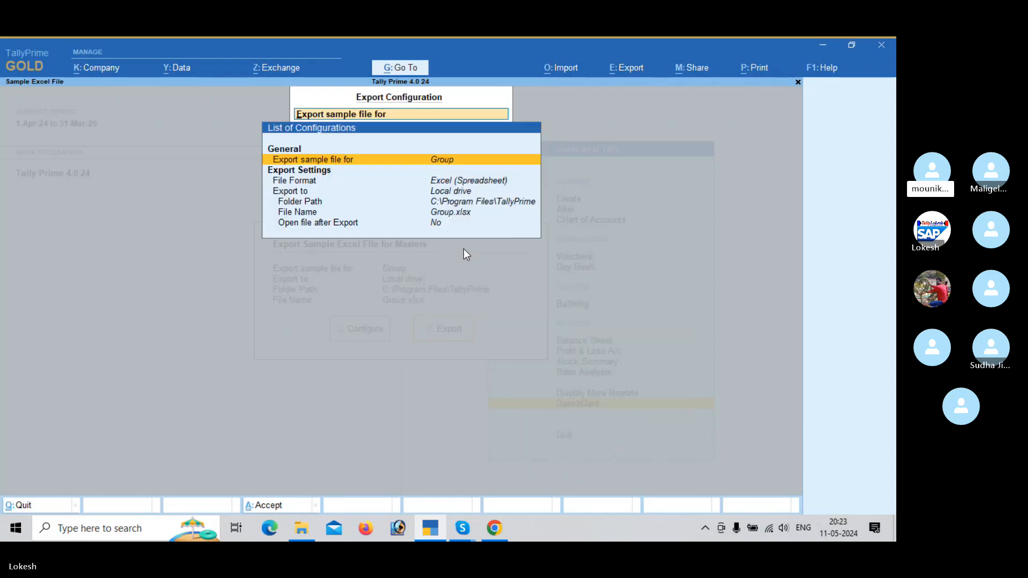
# Set the export folder path to the Excel Files folder on the desktop
pyautogui.press('Down')
pyautogui.press('Down')
pyautogui.press('Down')
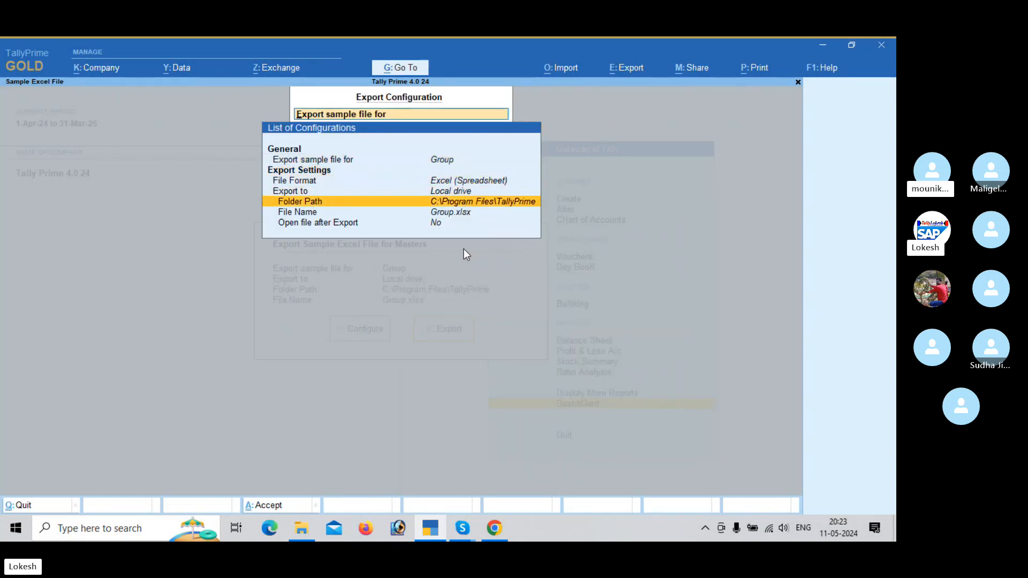
pyautogui.press('Return')
pyautogui.press('Up')
pyautogui.press('Return')
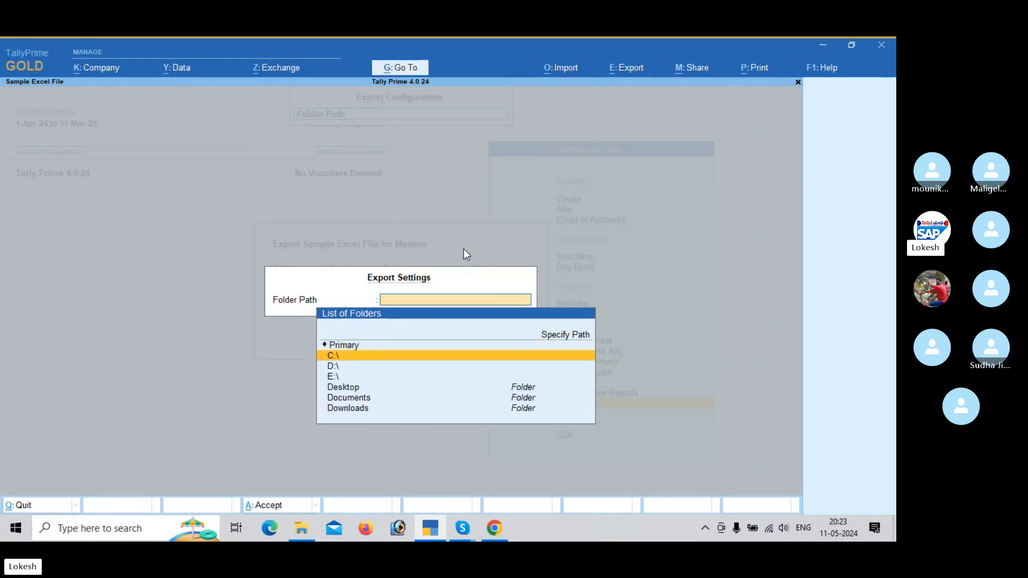
pyautogui.press('Down')
pyautogui.press('Down')
pyautogui.press('Down')
pyautogui.press('Return')
pyautogui.press('Down')
pyautogui.press('Down')
pyautogui.press('Down')
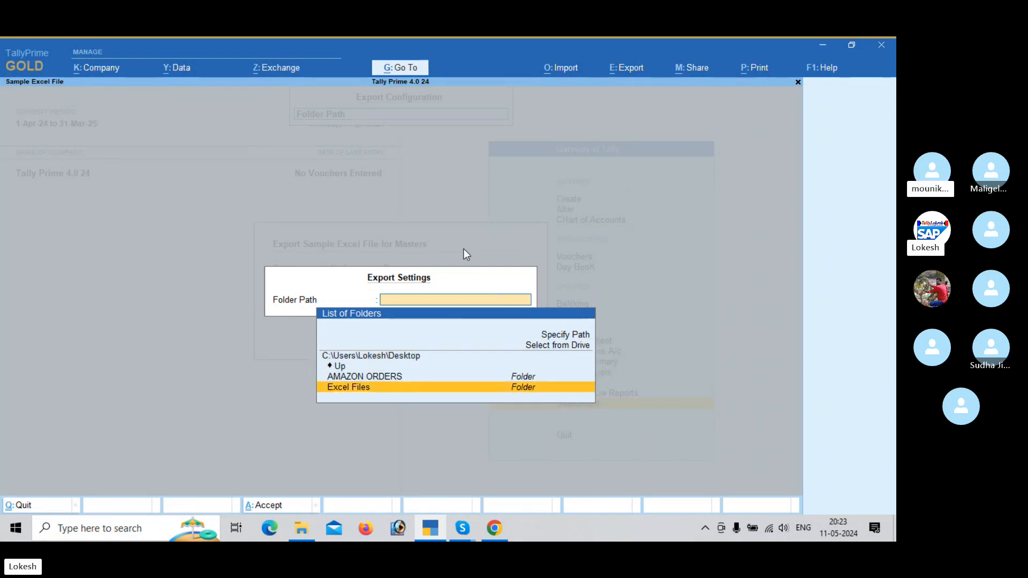
pyautogui.press('Return')
pyautogui.press('Return')
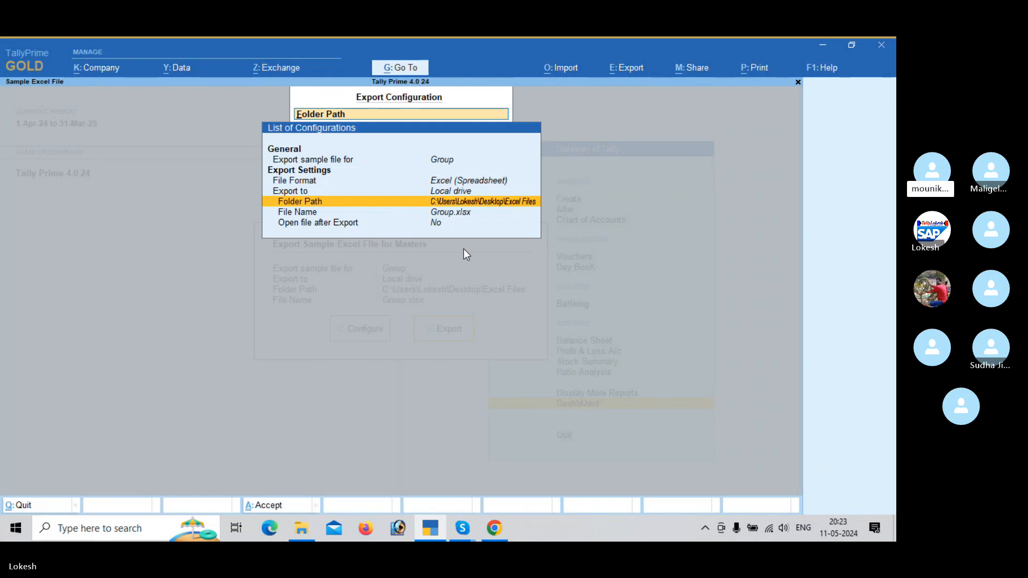
# Close the export configuration and export the Group.xlsx sample file
pyautogui.press('Down')
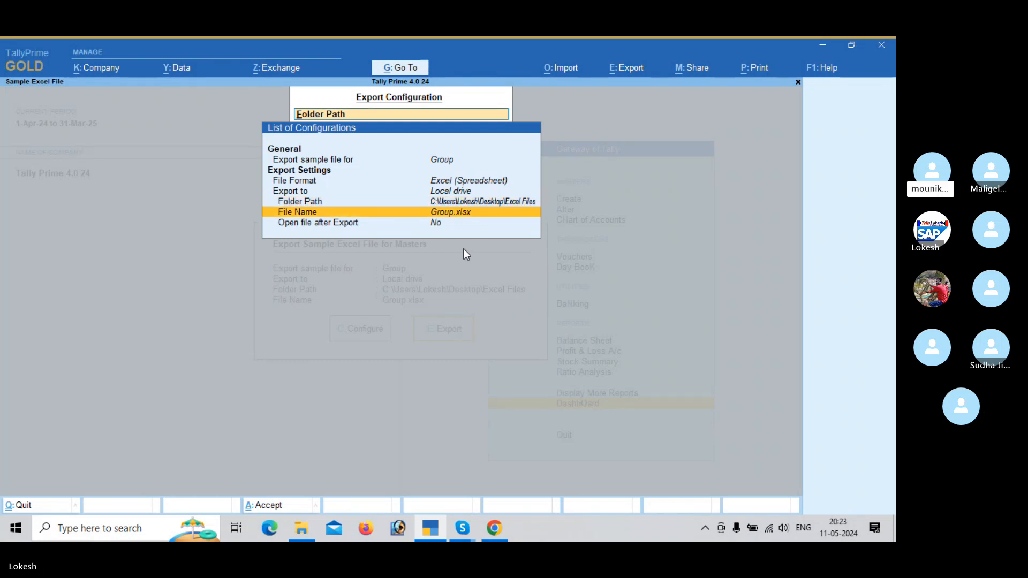
pyautogui.press('Up')
pyautogui.press('Escape')
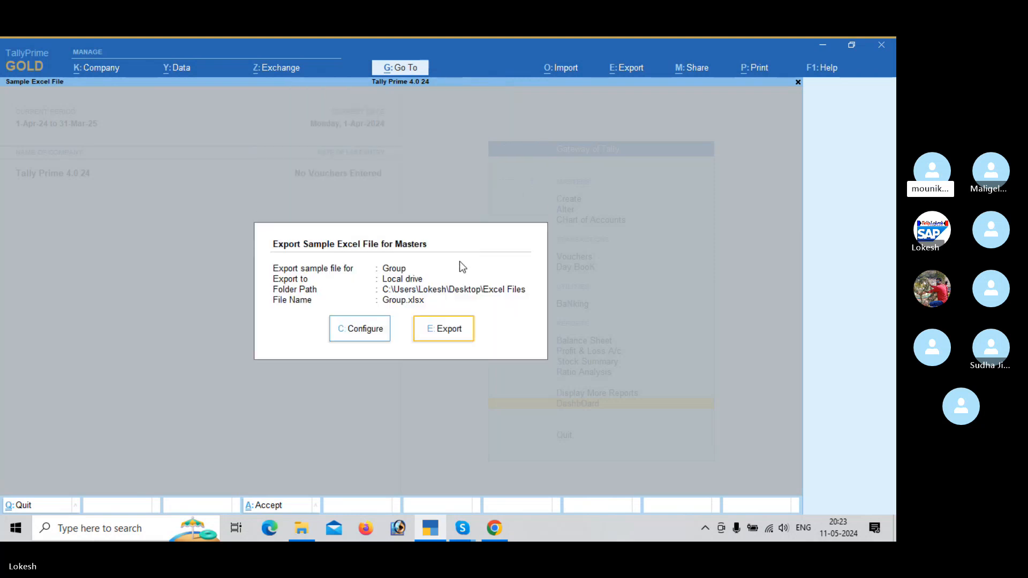
pyautogui.click(459, 326)
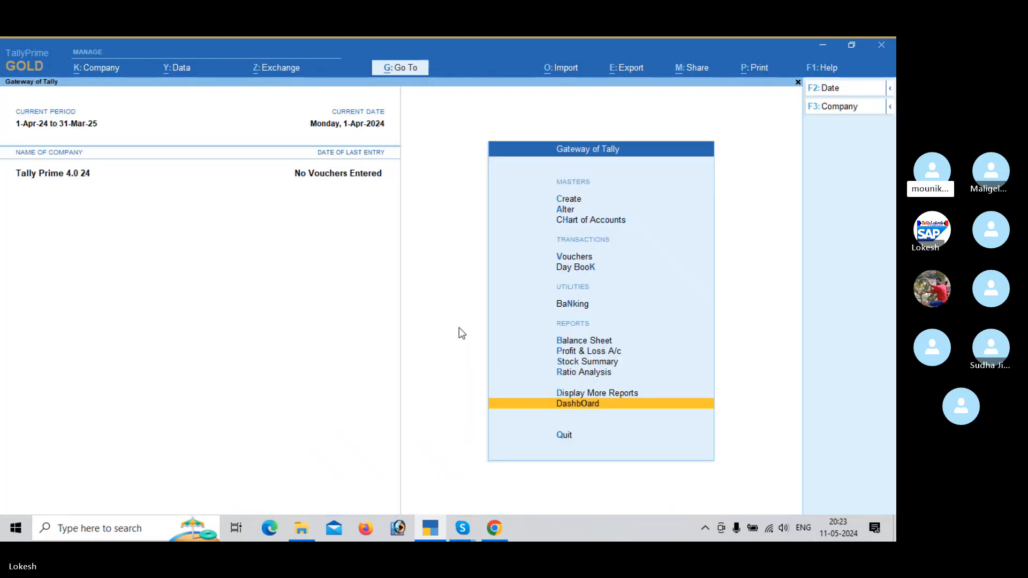
# Minimise TallyPrime, open the Group workbook from the desktop's Excel Files folder and maximise its window
pyautogui.click(828, 47)
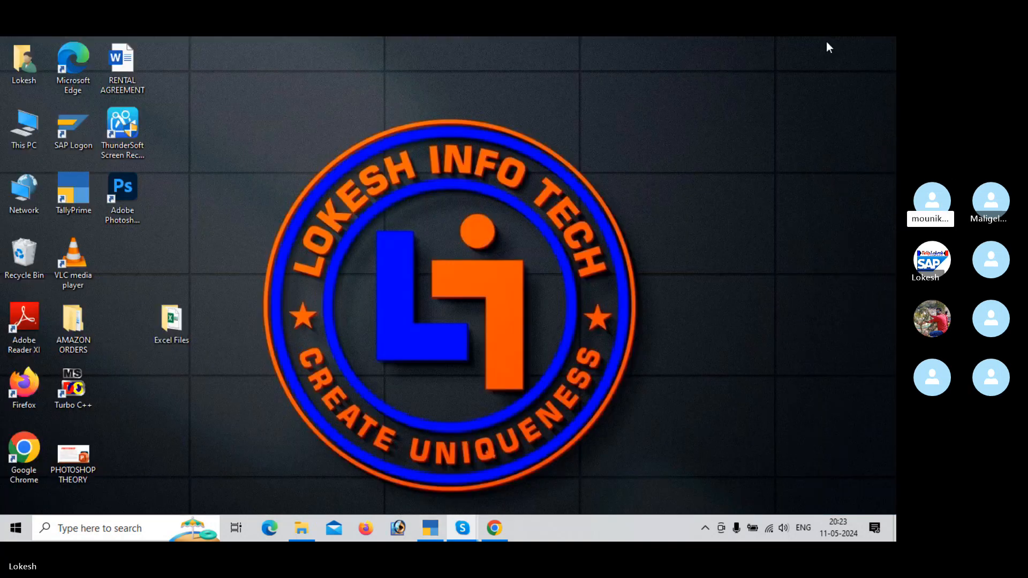
pyautogui.doubleClick(161, 184)
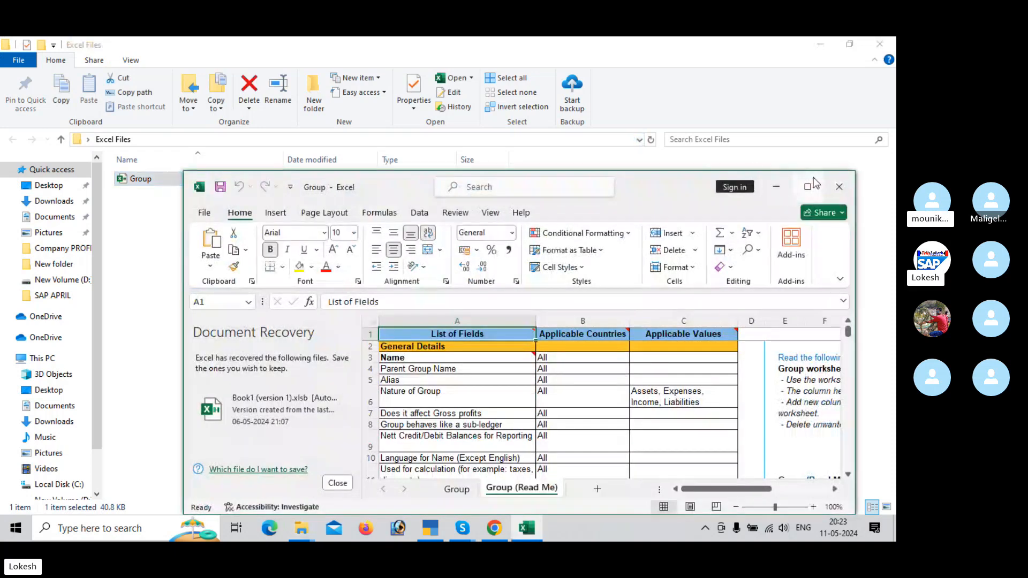
pyautogui.click(810, 186)
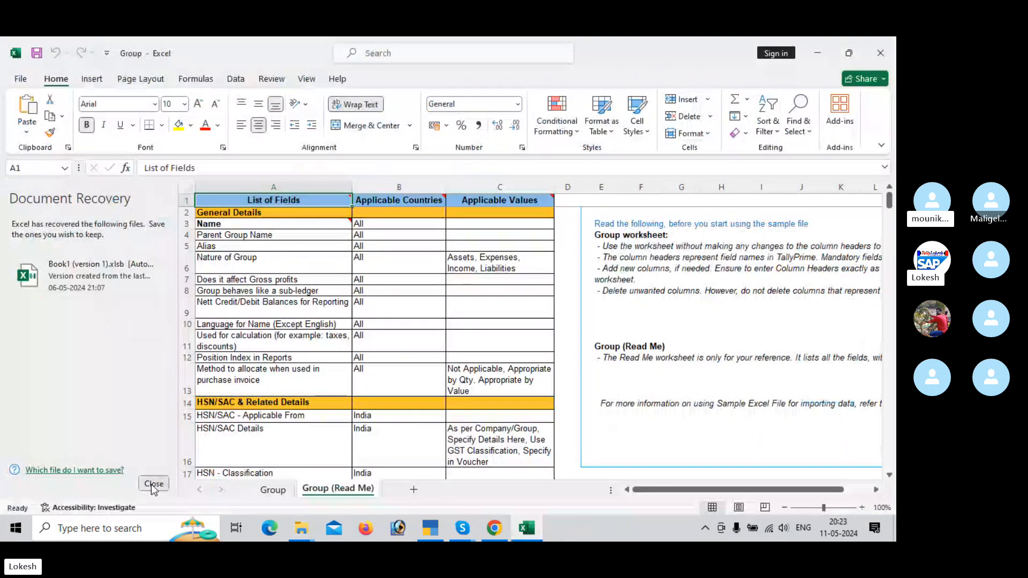
# Close Excel's Document Recovery, keeping the recovered files for viewing at another time
pyautogui.click(154, 485)
pyautogui.click(177, 209)
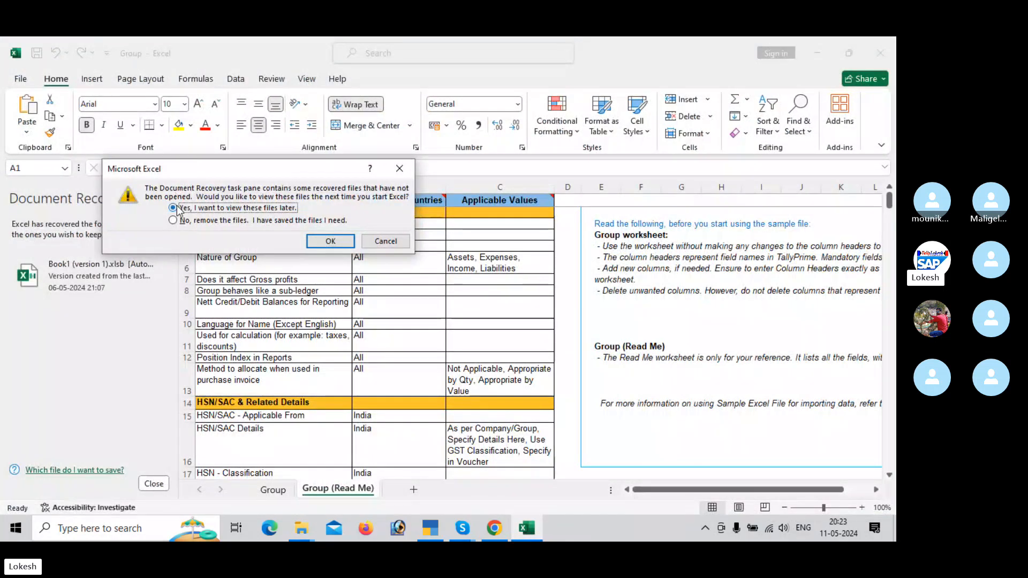
pyautogui.click(347, 246)
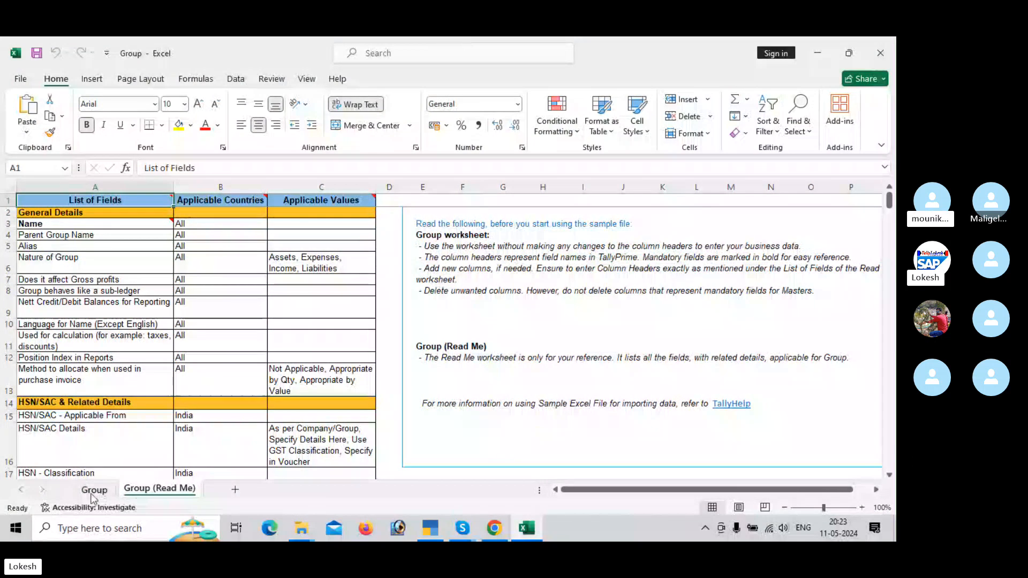
# Examine the column headers on the Group worksheet and close the workbook
pyautogui.click(95, 490)
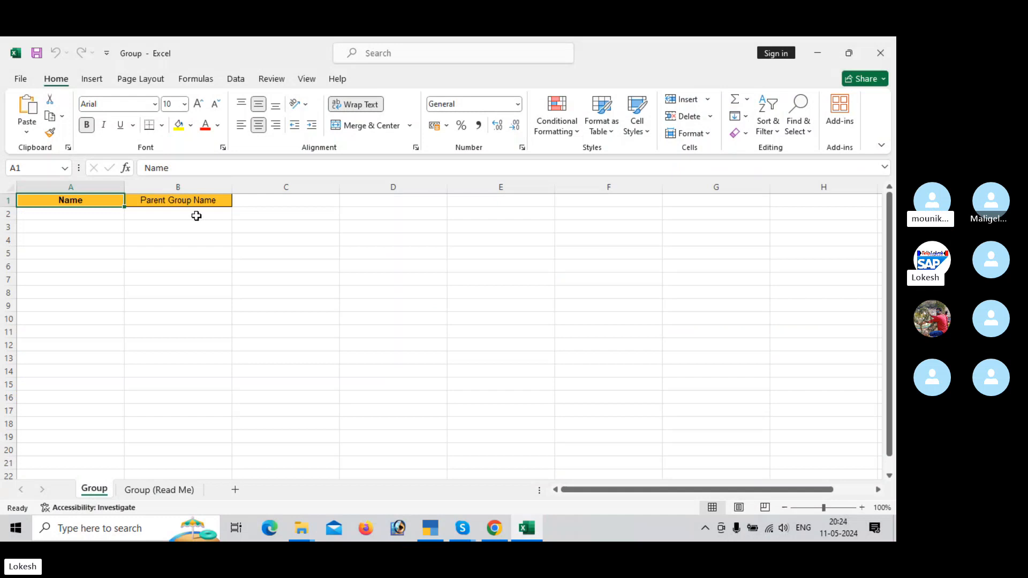
pyautogui.click(359, 316)
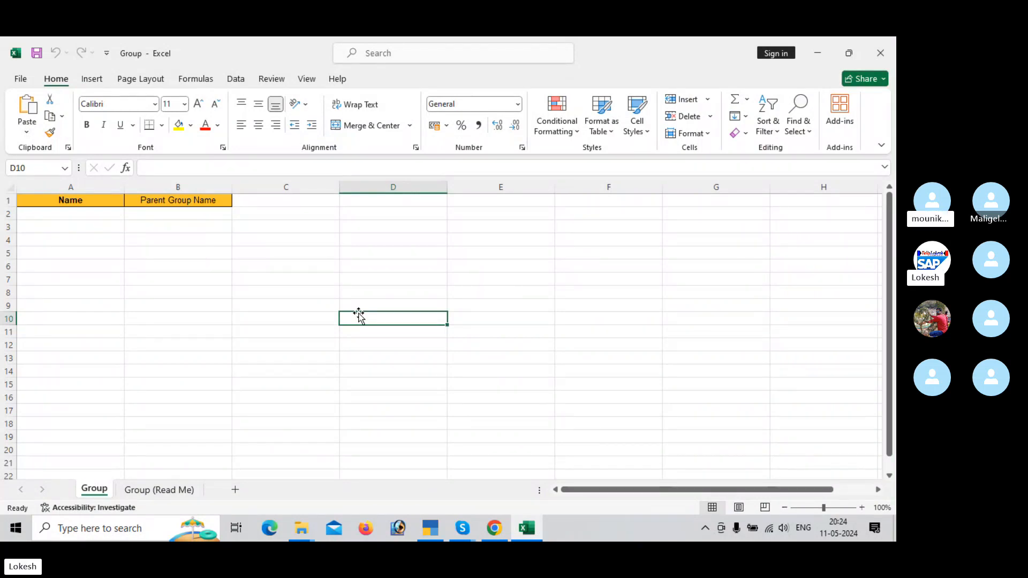
pyautogui.click(889, 52)
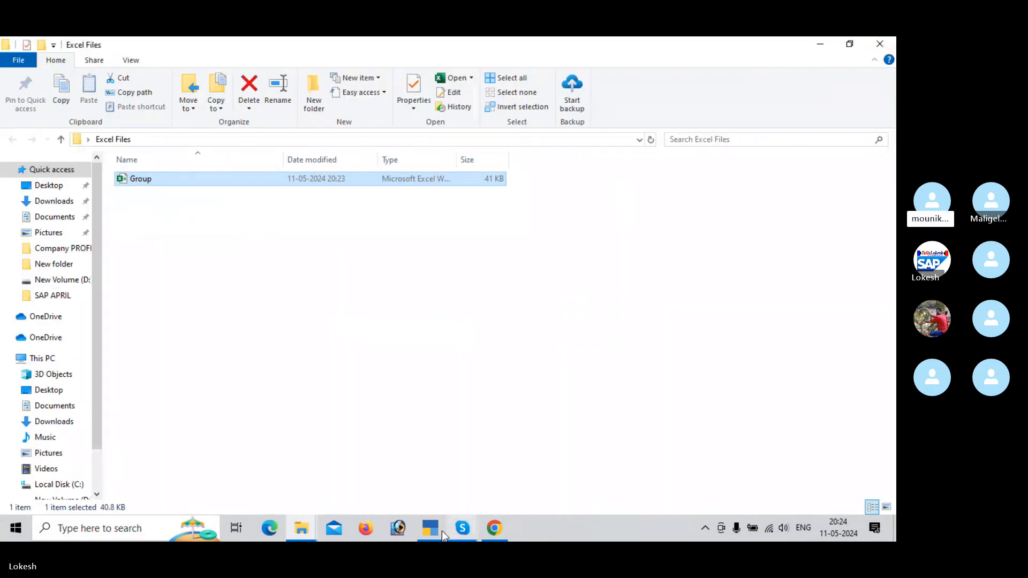
# Switch back to TallyPrime and reopen the export configuration of the sample Excel file for masters
pyautogui.click(430, 530)
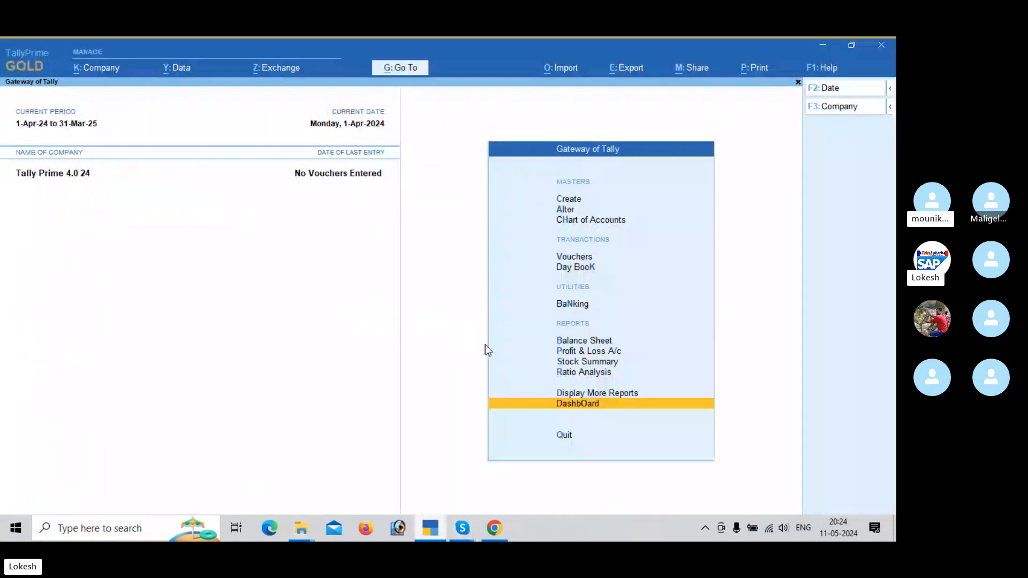
pyautogui.click(570, 69)
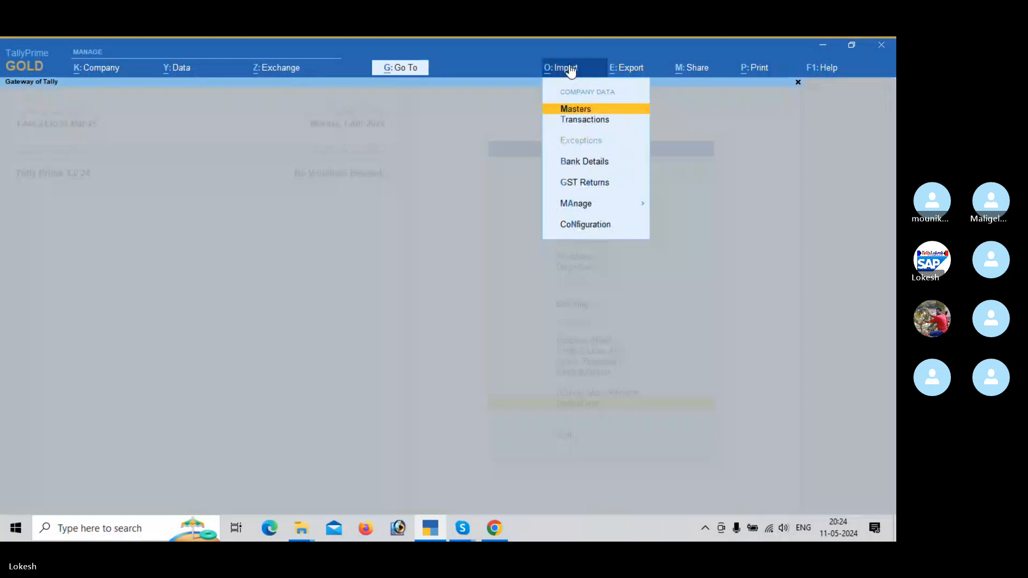
pyautogui.click(608, 205)
pyautogui.click(686, 249)
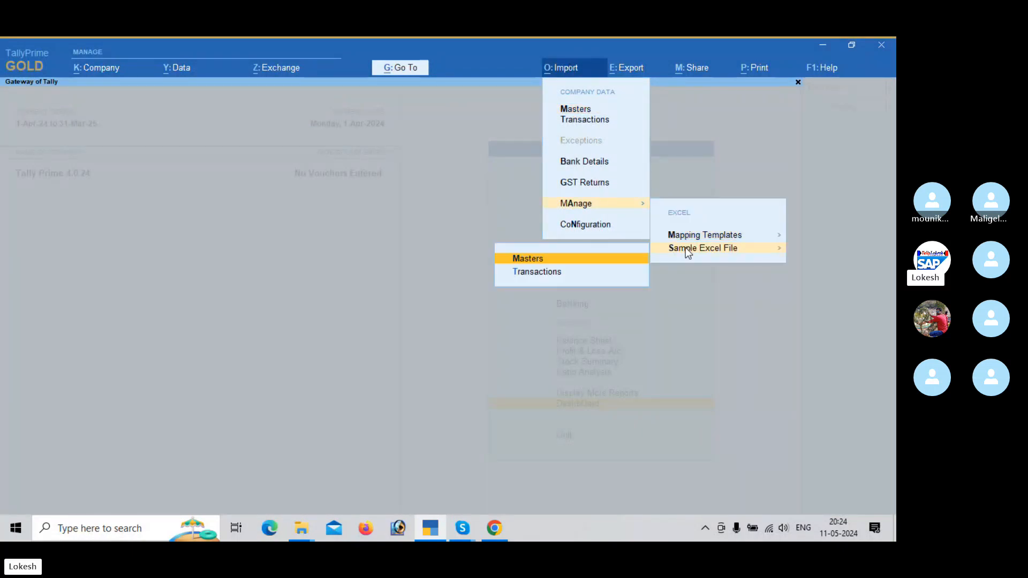
pyautogui.click(589, 265)
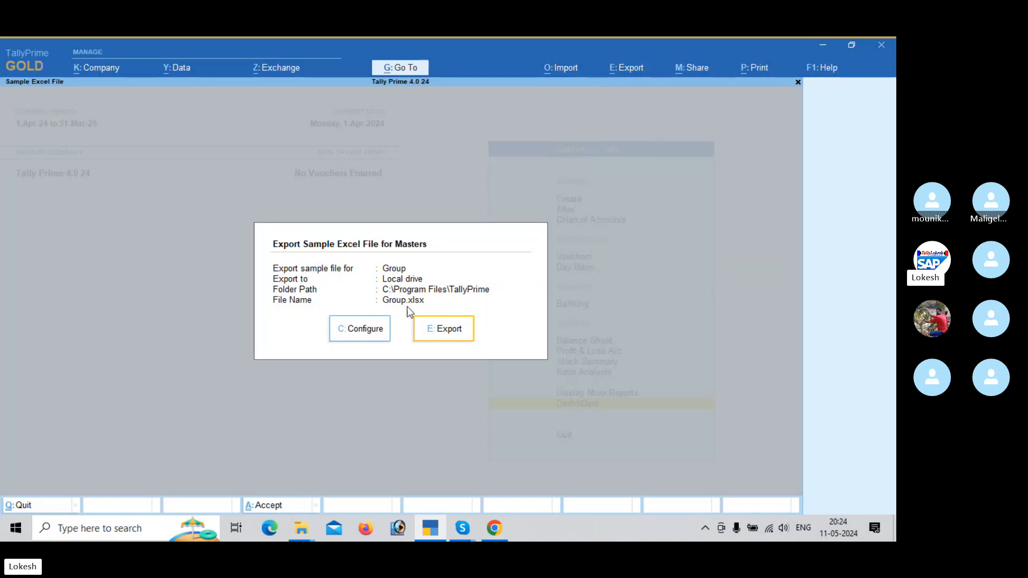
pyautogui.click(383, 327)
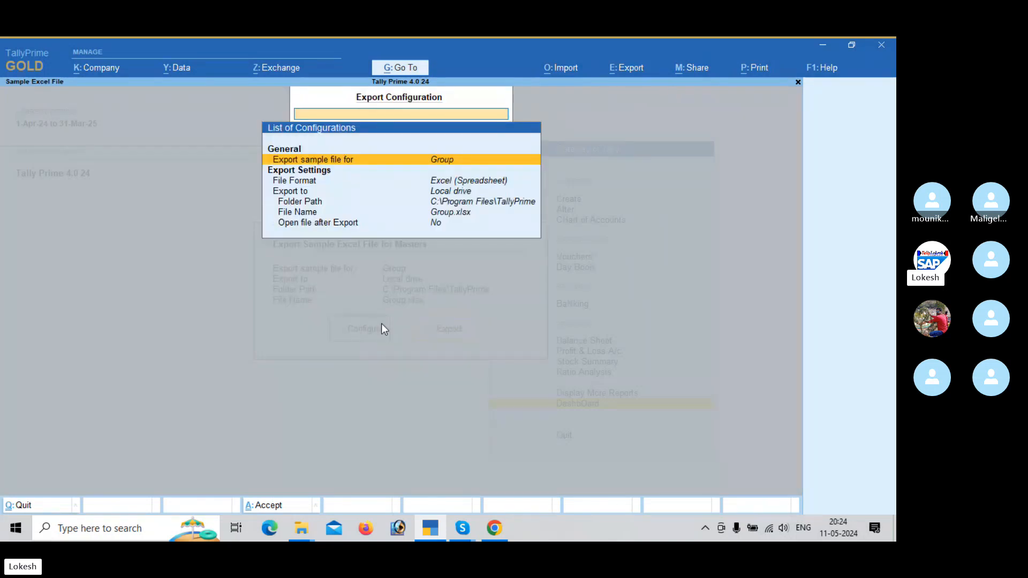
# Choose Ledger as the master type for the sample file export
pyautogui.press('Return')
pyautogui.press('Down')
pyautogui.press('Return')
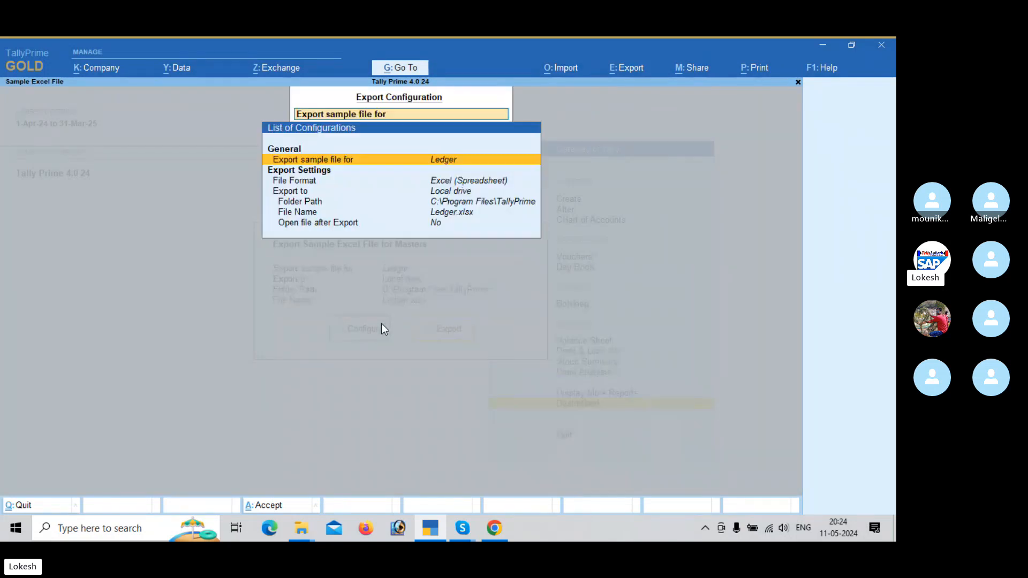
# Set the folder path to Excel Files on the desktop and export the Ledger.xlsx sample file
pyautogui.press('Down')
pyautogui.press('Down')
pyautogui.press('Down')
pyautogui.press('Return')
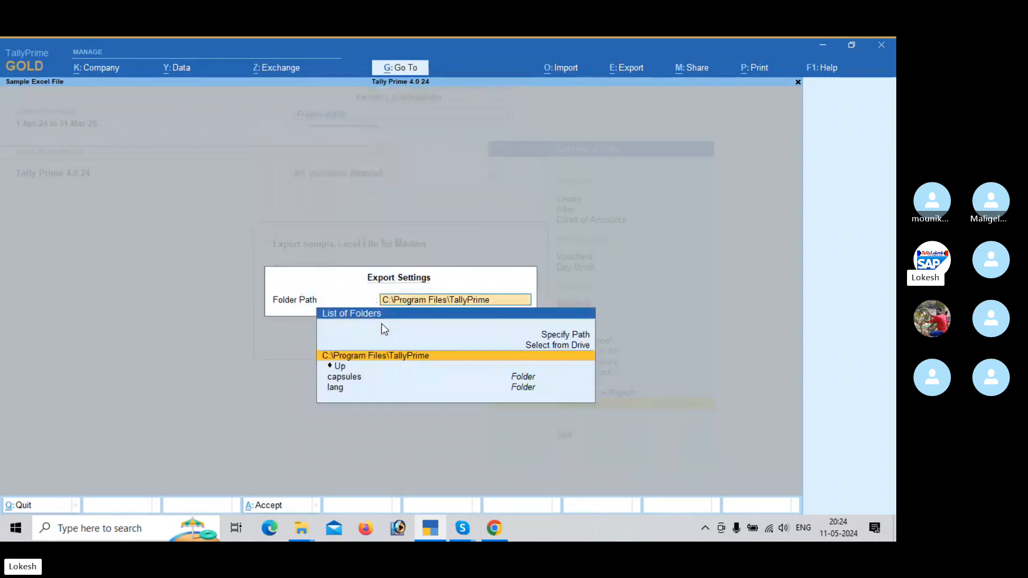
pyautogui.press('BackSpace')
pyautogui.press('Down')
pyautogui.press('Down')
pyautogui.press('Down')
pyautogui.press('Return')
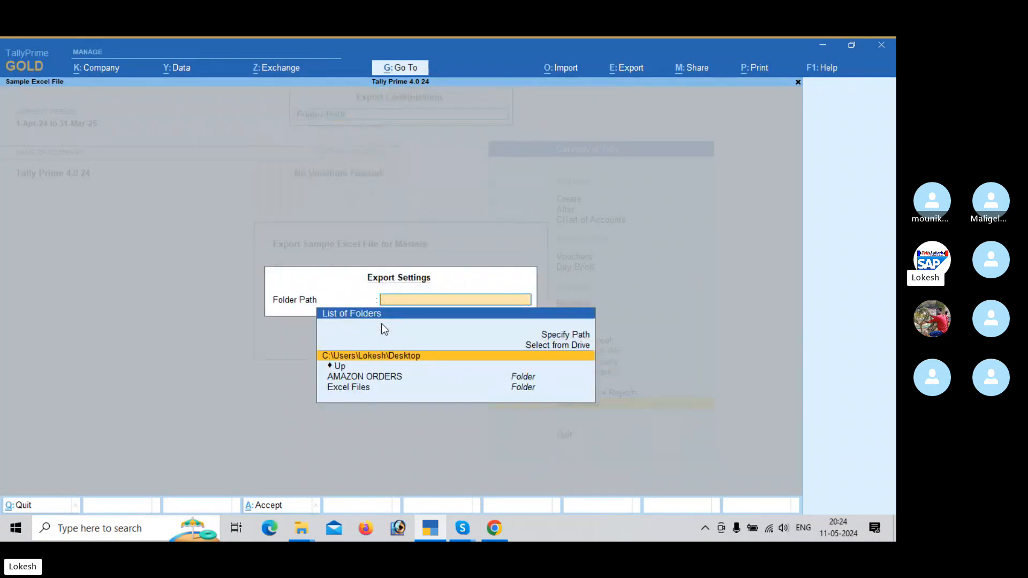
pyautogui.press('Down')
pyautogui.press('Down')
pyautogui.press('Down')
pyautogui.press('Return')
pyautogui.press('Return')
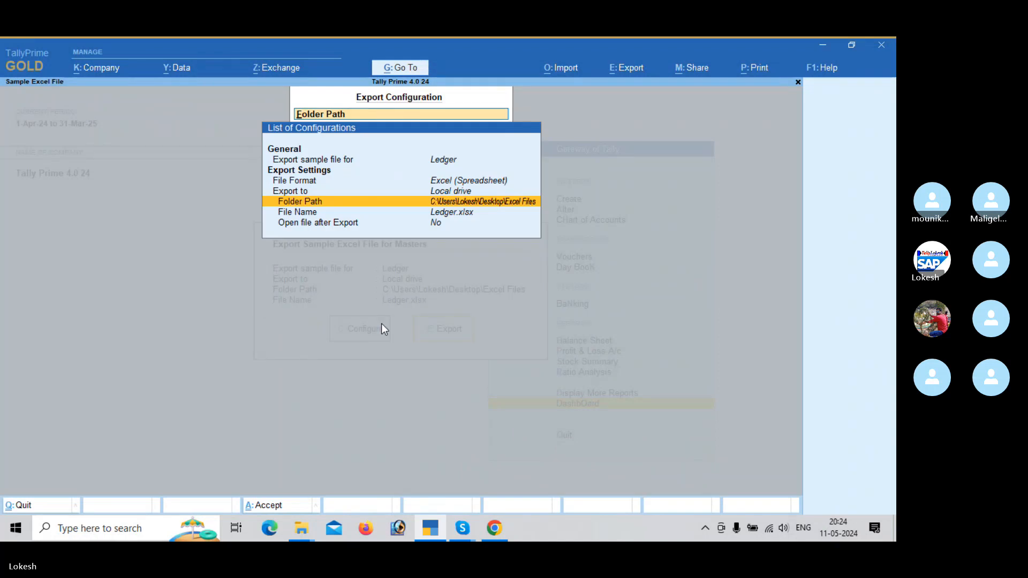
pyautogui.hotkey('ctrl', 'a')
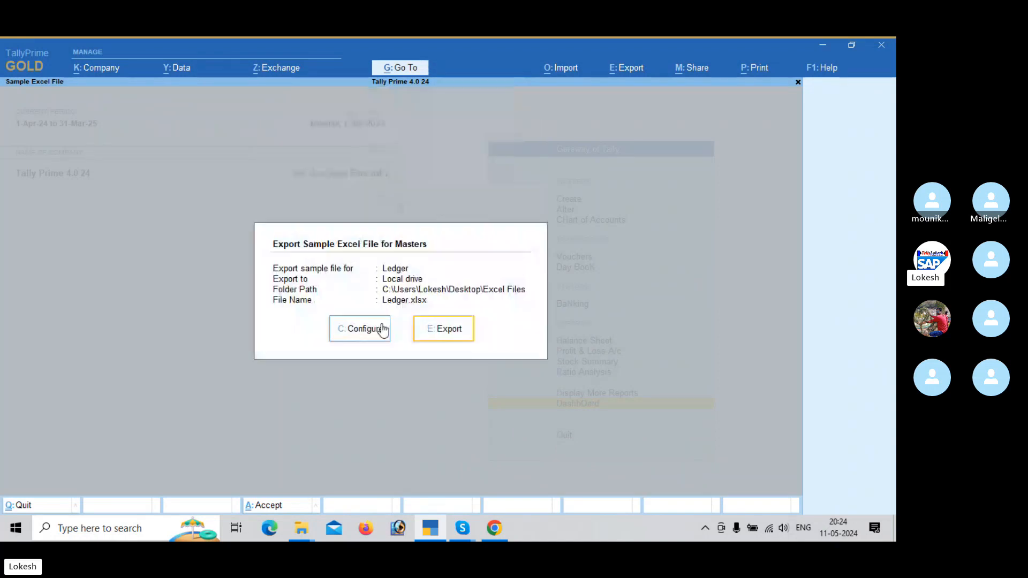
pyautogui.click(459, 338)
# Switch to the Excel Files folder in File Explorer and open the Ledger workbook
pyautogui.click(307, 529)
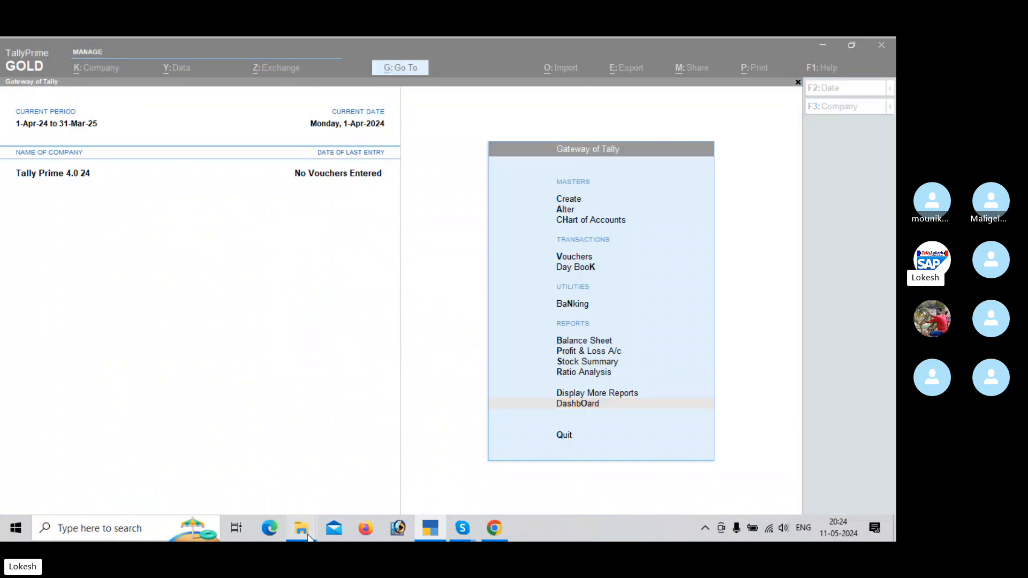
pyautogui.click(360, 489)
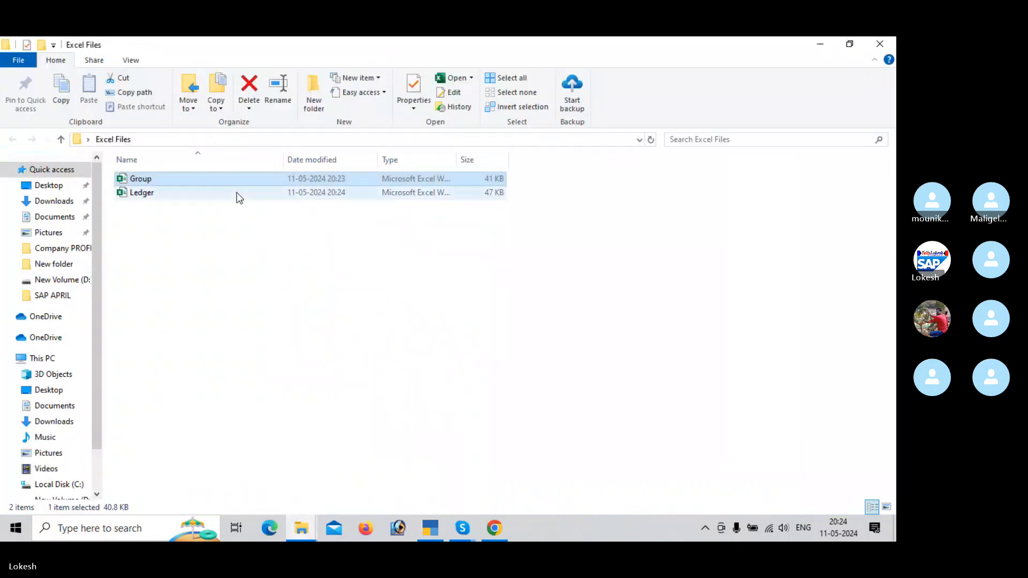
pyautogui.click(187, 197)
pyautogui.doubleClick(188, 197)
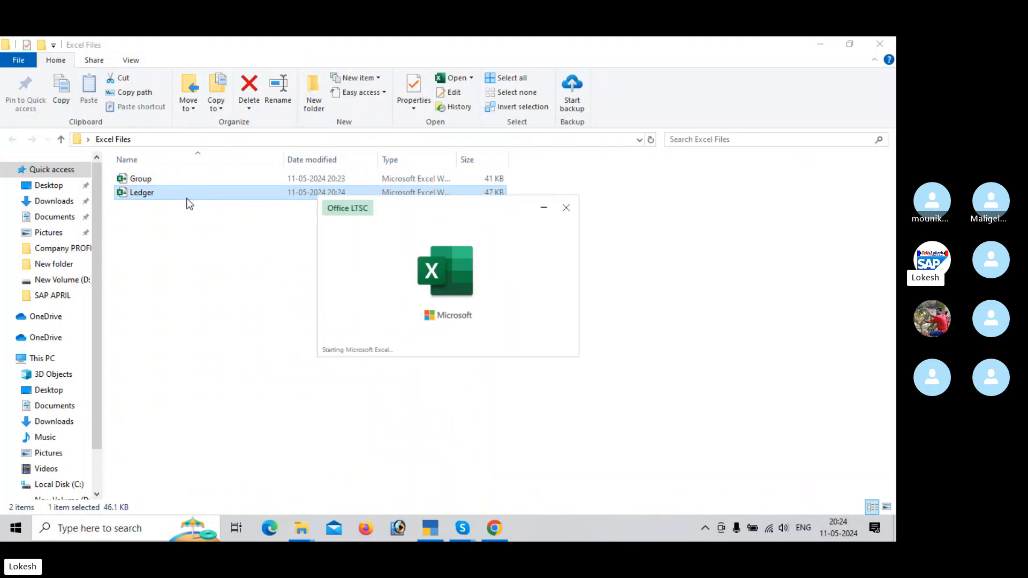
# Show the Ledger worksheet and dismiss the Document Recovery pane, choosing to remove the recovered files
pyautogui.click(278, 496)
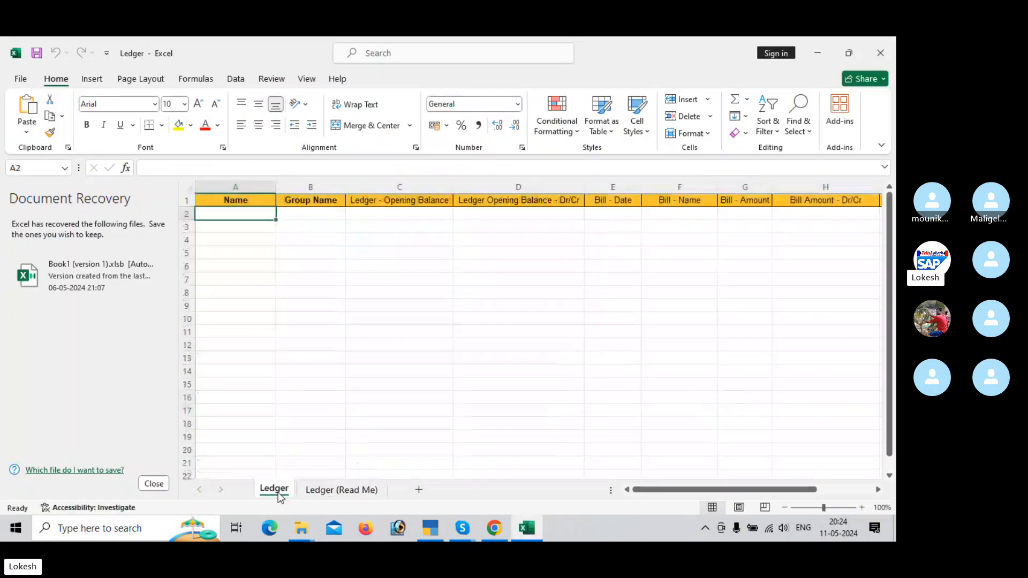
pyautogui.click(154, 484)
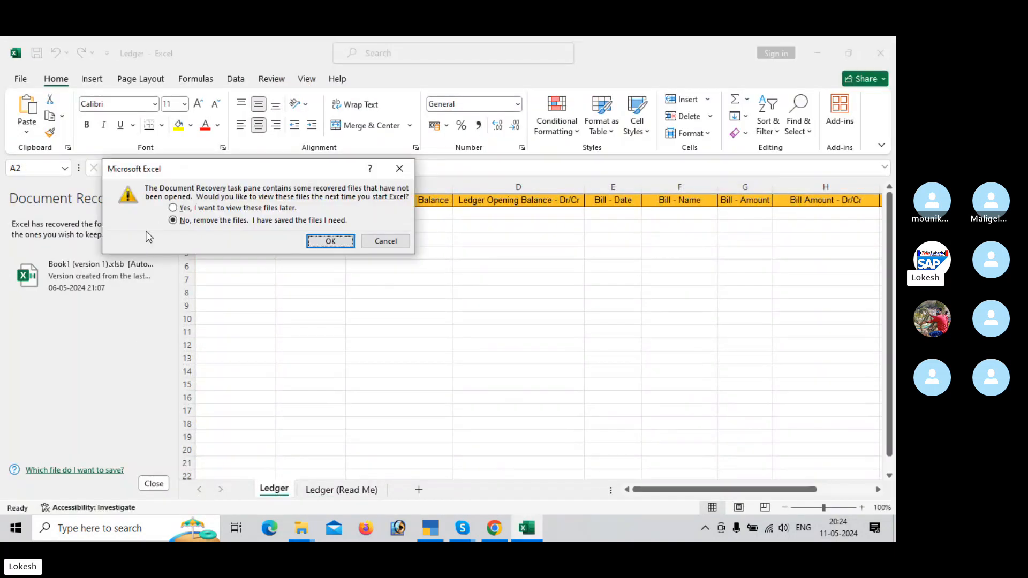
pyautogui.click(322, 239)
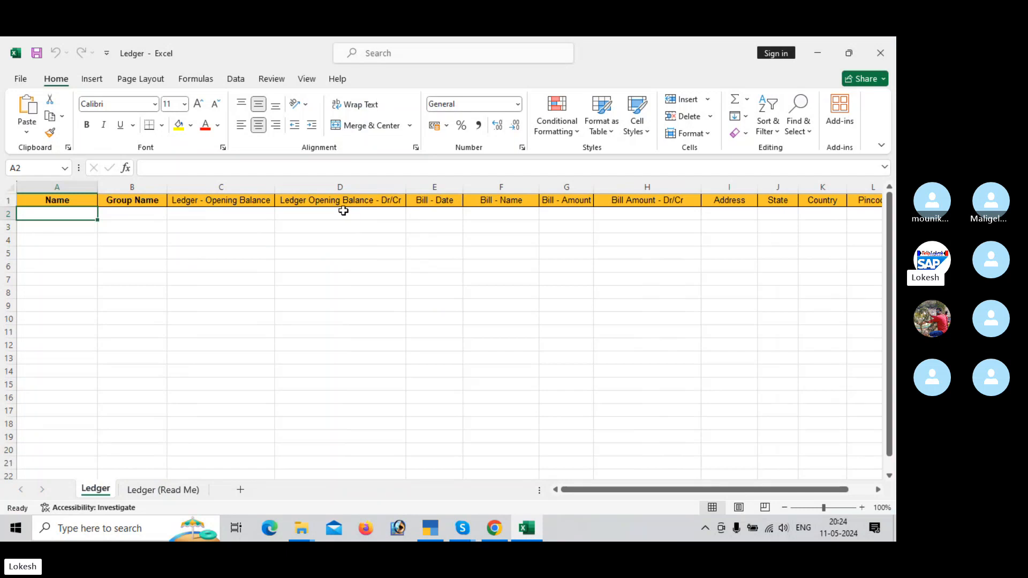
# Close the Ledger workbook and switch to TallyPrime to open the export configuration of the sample Excel file for masters
pyautogui.click(880, 53)
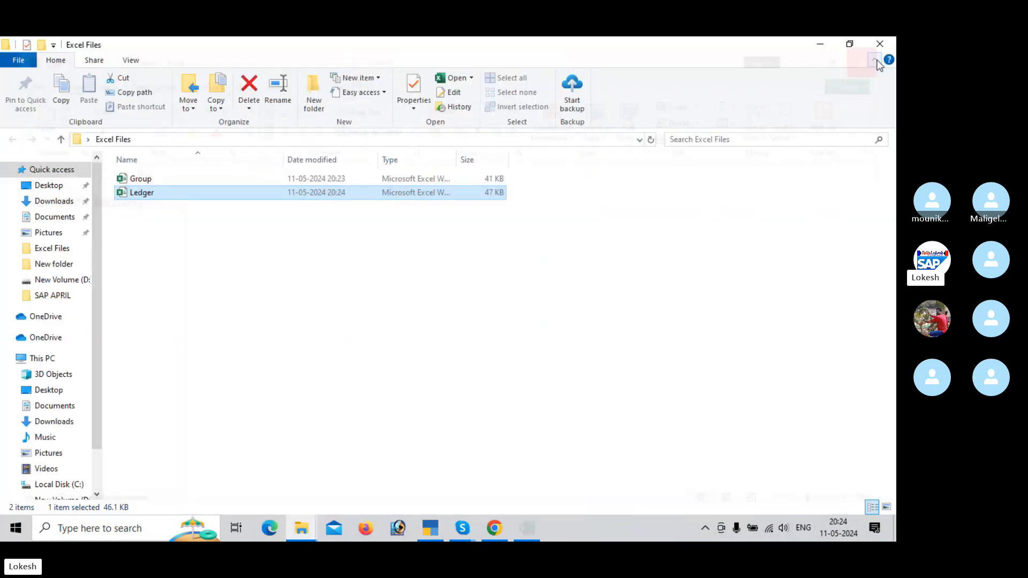
pyautogui.click(437, 531)
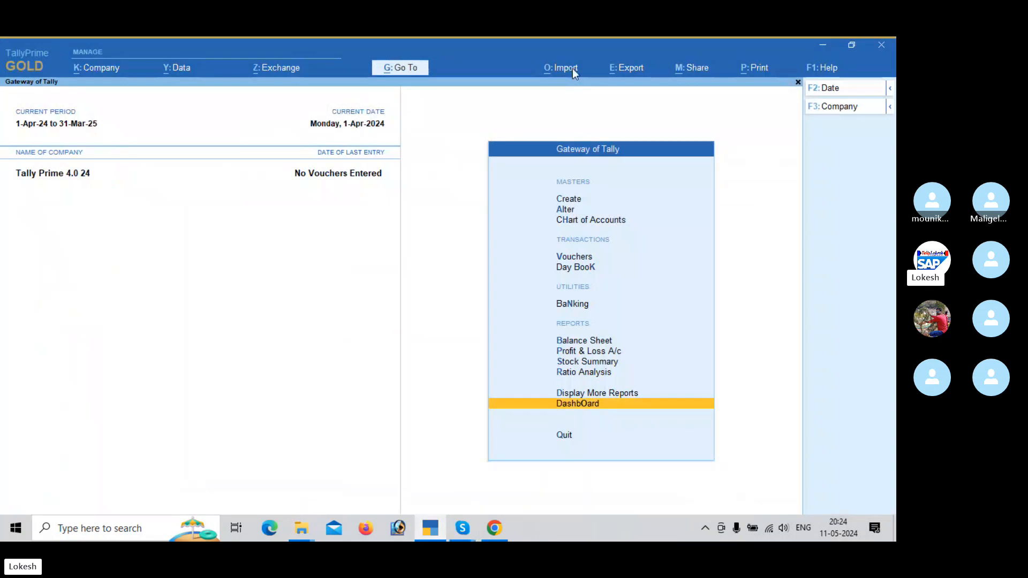
pyautogui.click(573, 68)
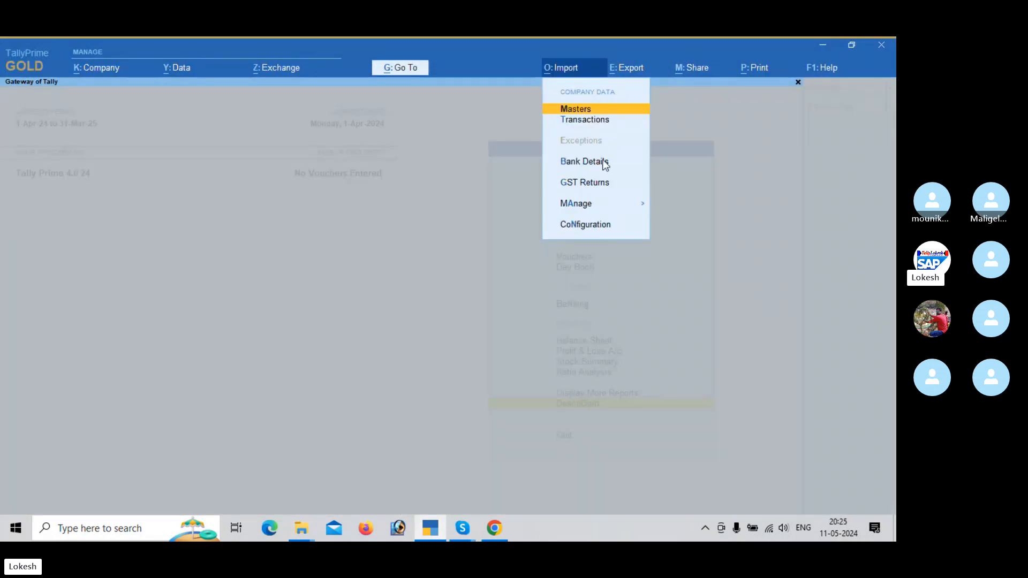
pyautogui.click(615, 208)
pyautogui.click(684, 252)
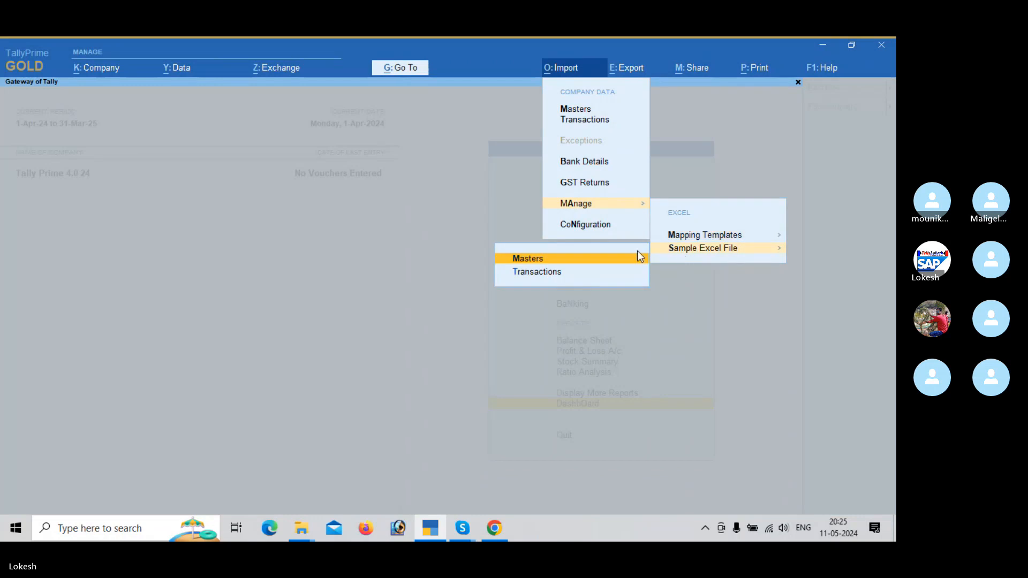
pyautogui.click(579, 263)
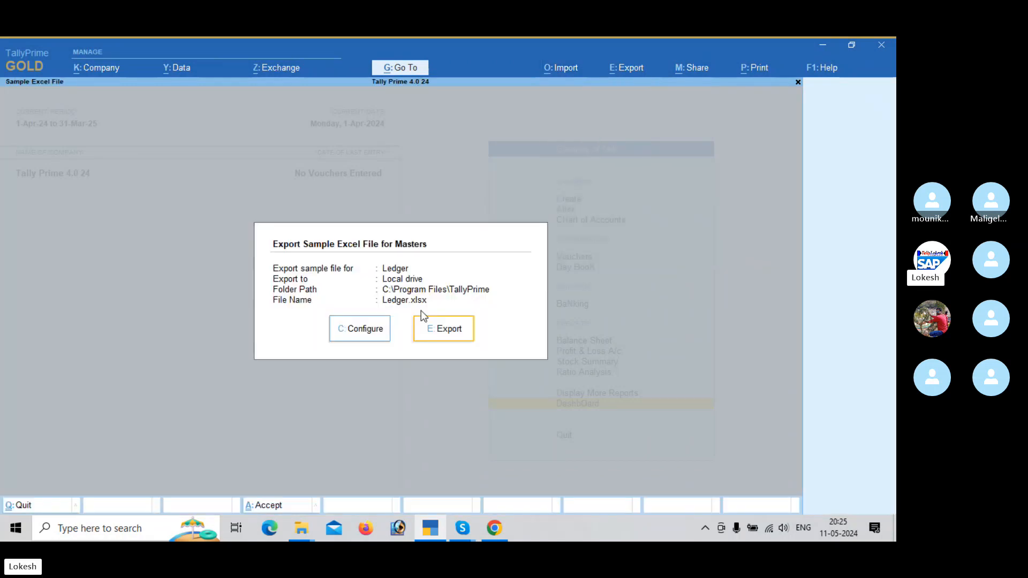
pyautogui.click(373, 331)
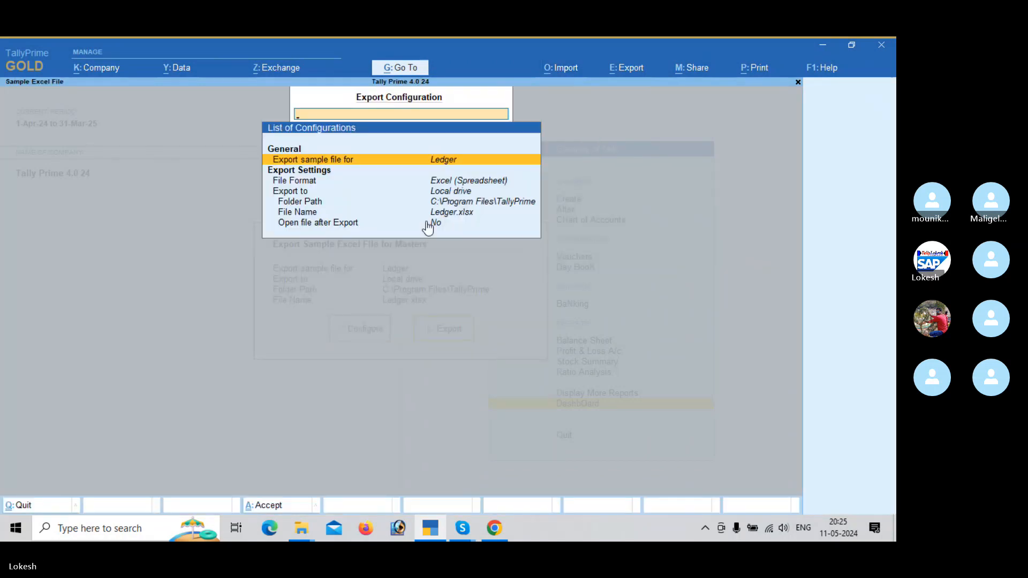
# Choose Unit as the master type for the sample file export
pyautogui.click(456, 159)
pyautogui.press('Down')
pyautogui.press('Down')
pyautogui.press('Down')
pyautogui.press('Down')
pyautogui.press('Return')
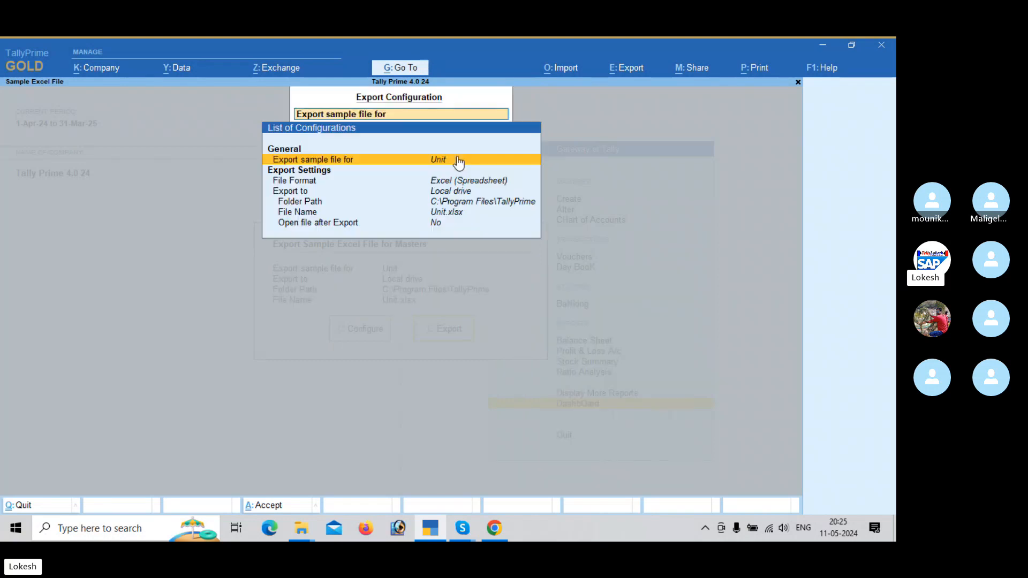
# Set the folder path to Excel Files on the desktop and export the Unit.xlsx sample file
pyautogui.press('Down')
pyautogui.press('Down')
pyautogui.press('Return')
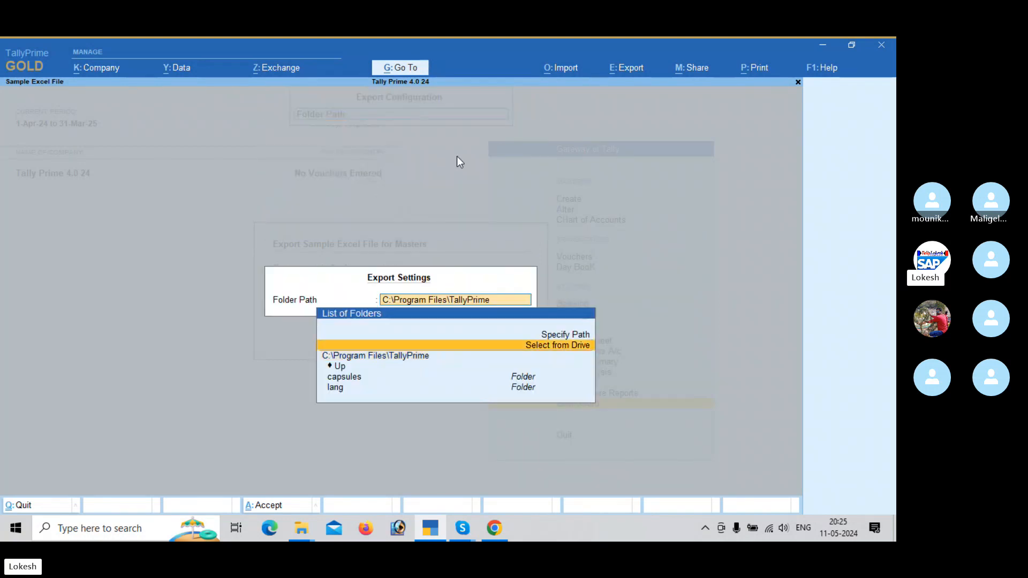
pyautogui.press('Down')
pyautogui.press('Return')
pyautogui.press('Down')
pyautogui.press('Down')
pyautogui.press('Down')
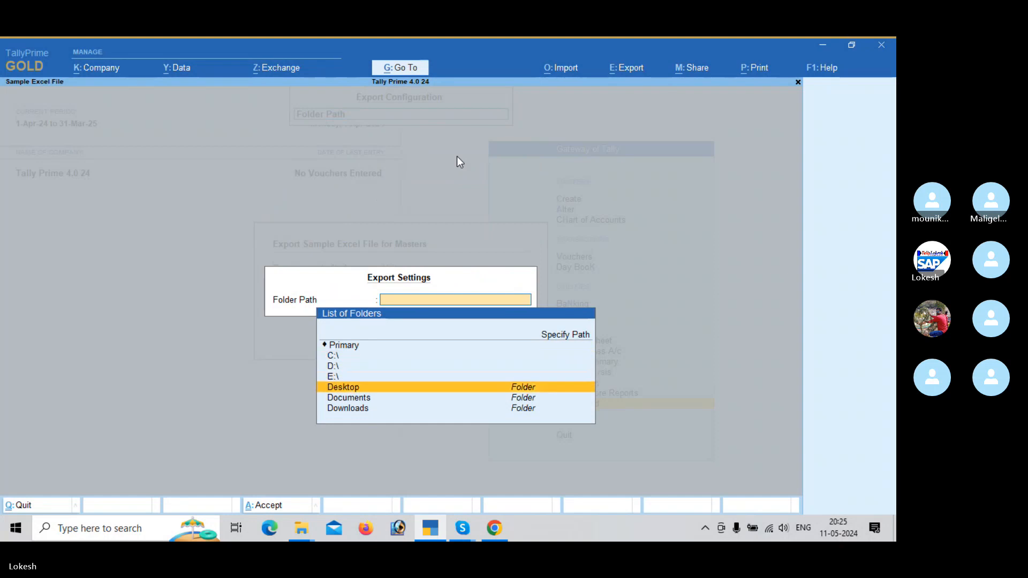
pyautogui.press('Escape')
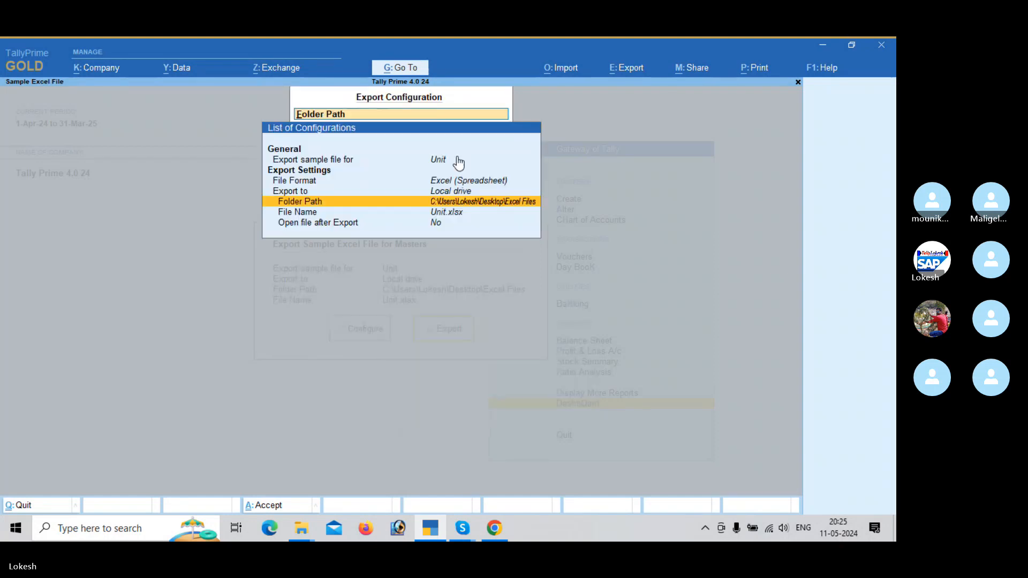
pyautogui.press('Escape')
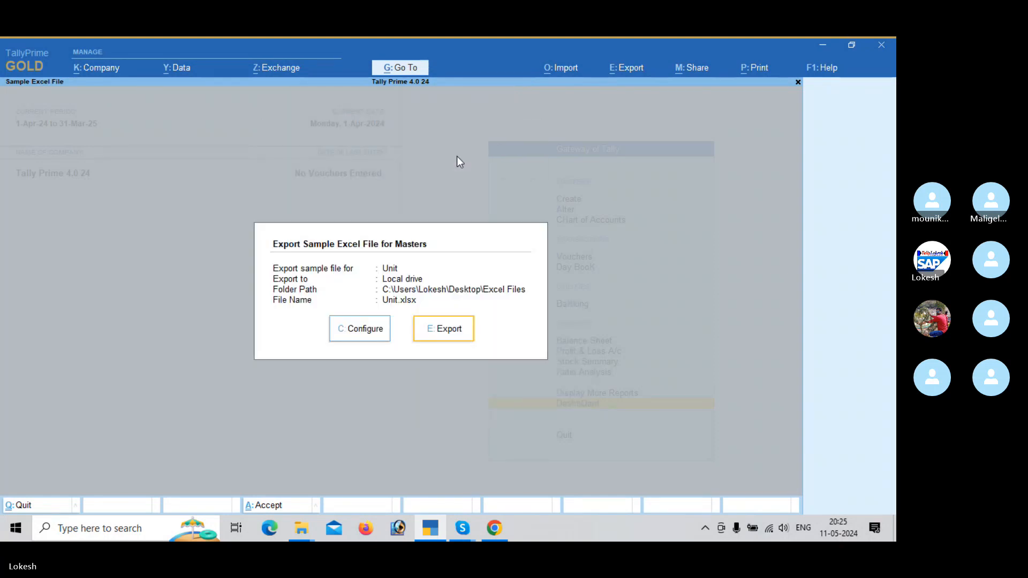
pyautogui.click(466, 327)
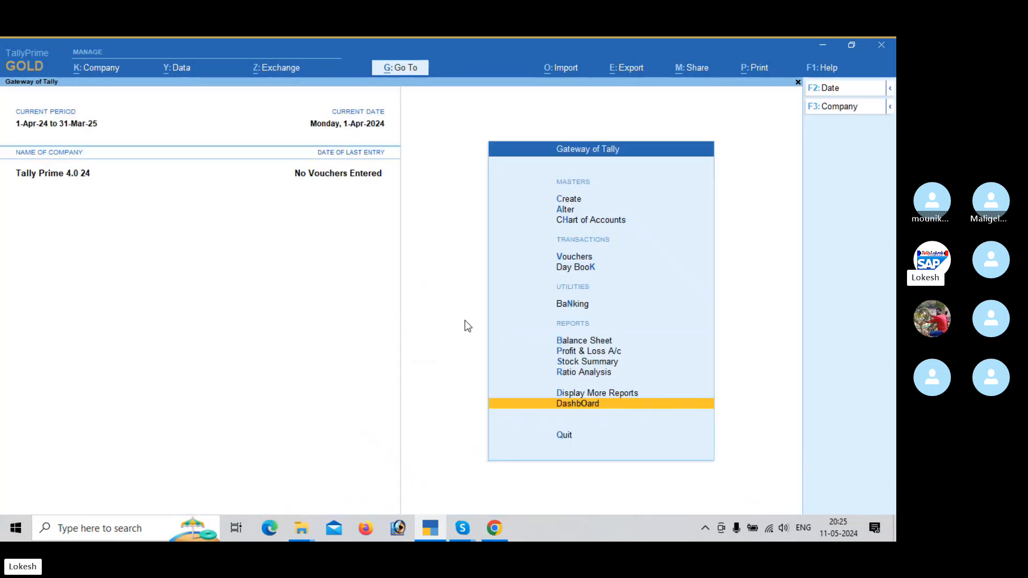
# Switch to the Excel Files folder in File Explorer and open the Unit workbook at its Unit worksheet
pyautogui.moveTo(302, 528)
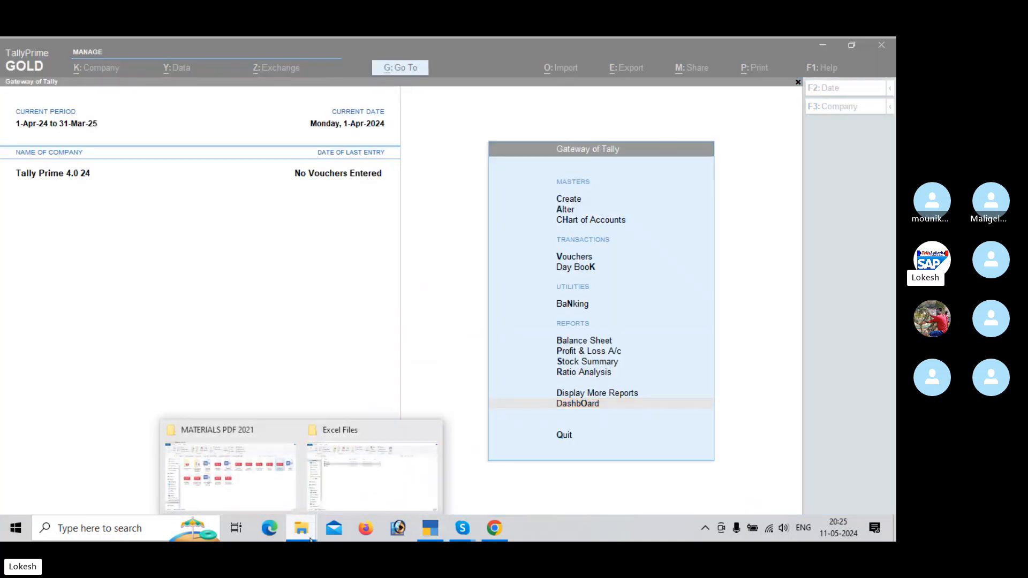
pyautogui.click(361, 461)
pyautogui.click(184, 213)
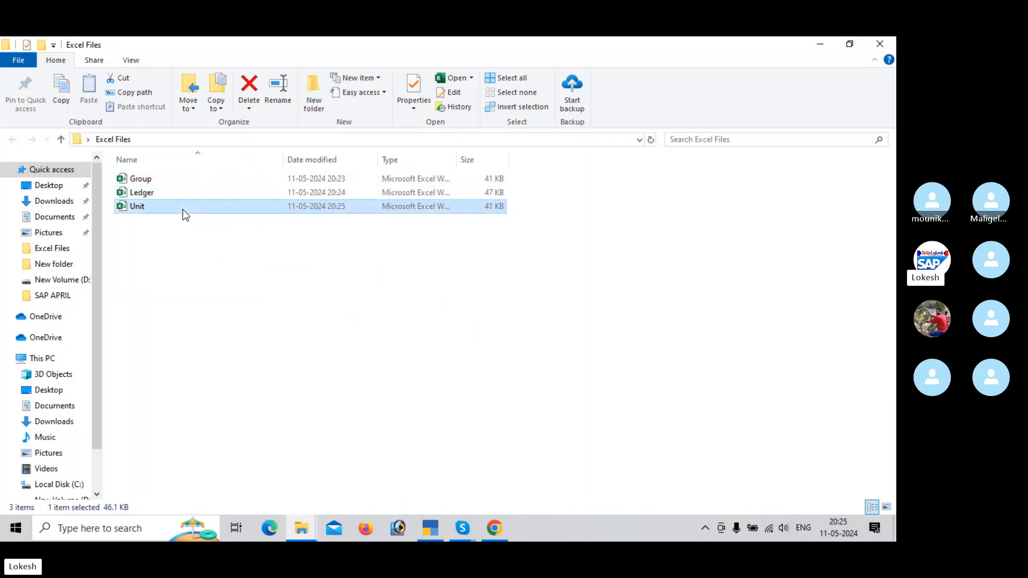
pyautogui.doubleClick(182, 210)
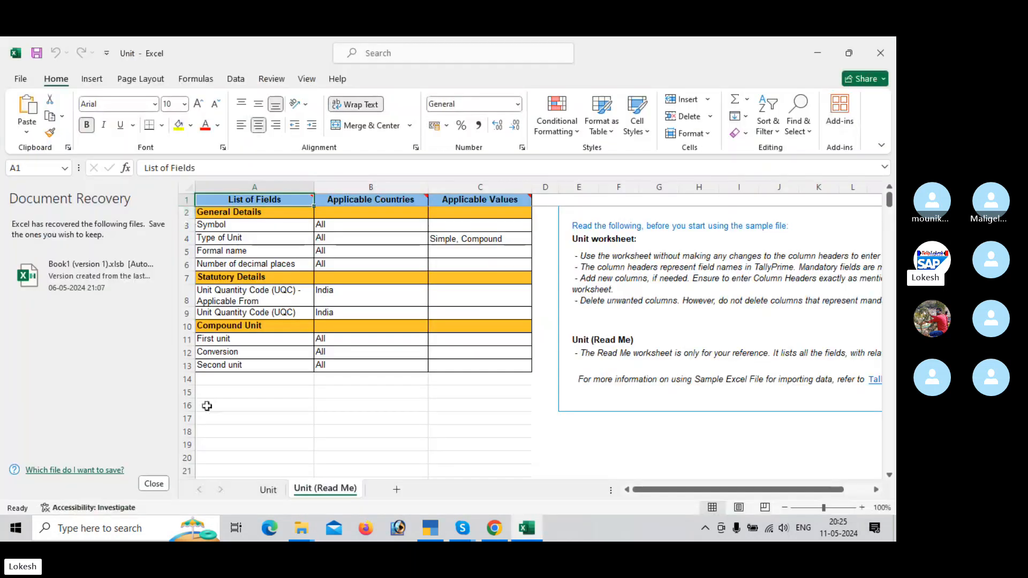
pyautogui.click(268, 489)
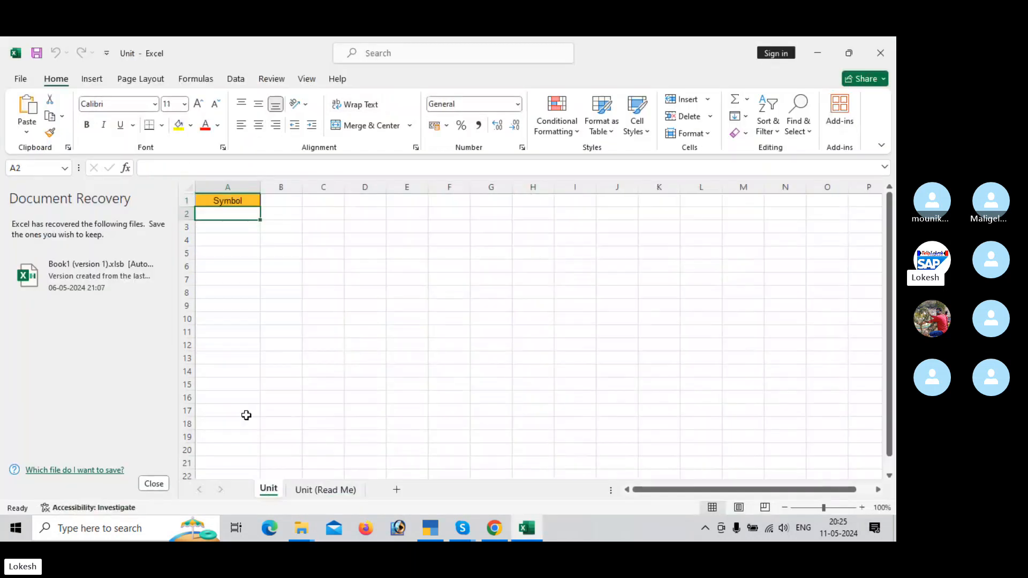
# Close the Unit workbook, choosing to keep the recovered files available for viewing
pyautogui.click(892, 56)
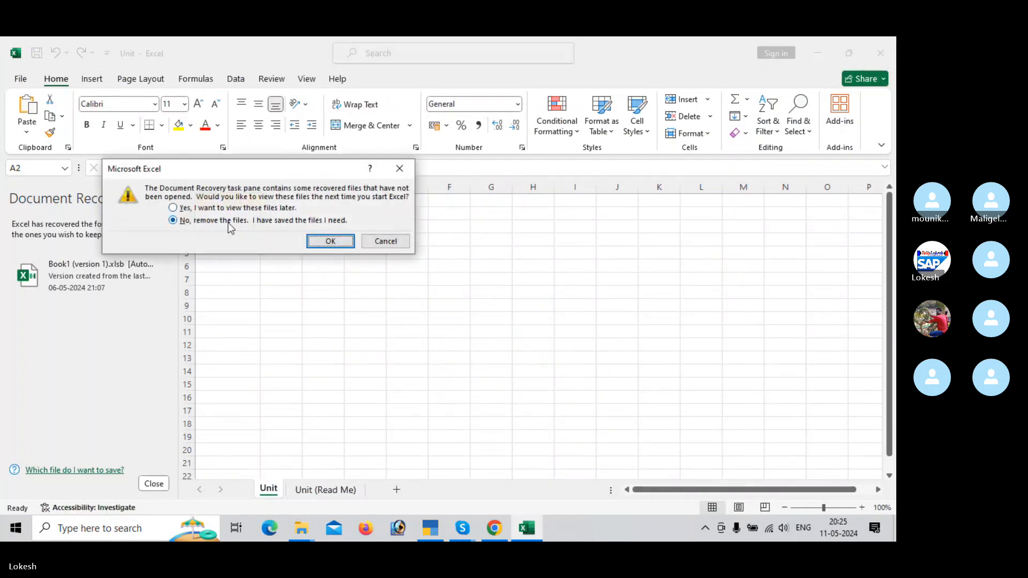
pyautogui.click(191, 209)
pyautogui.click(318, 241)
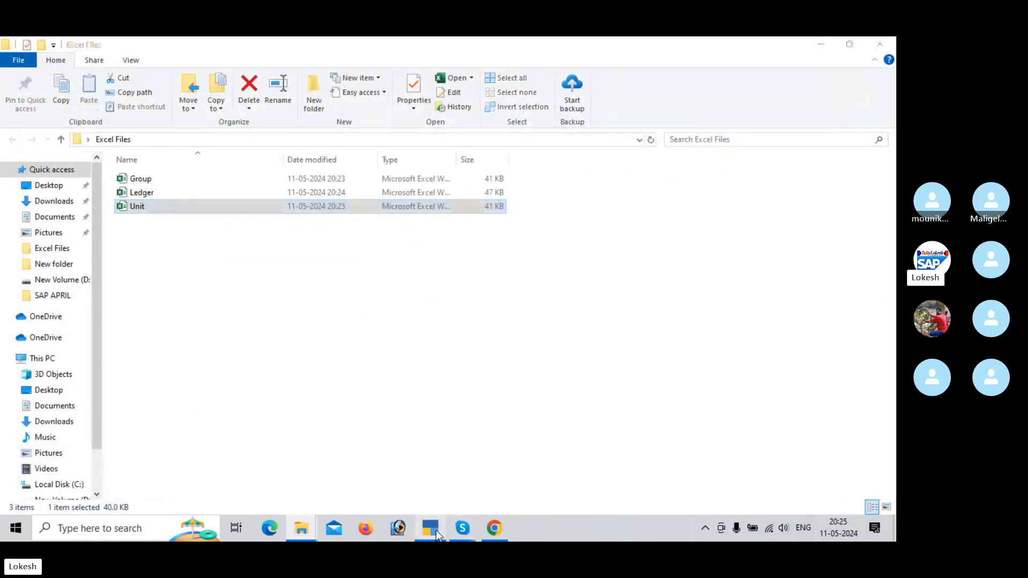
# Switch back to TallyPrime and reopen the export configuration of the sample Excel file for masters
pyautogui.click(433, 529)
pyautogui.click(567, 68)
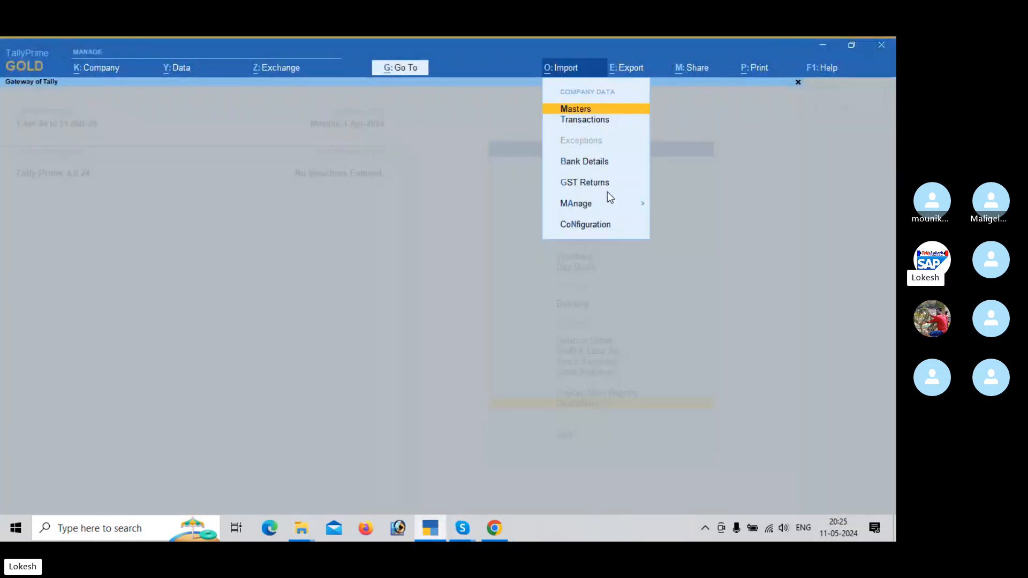
pyautogui.click(615, 209)
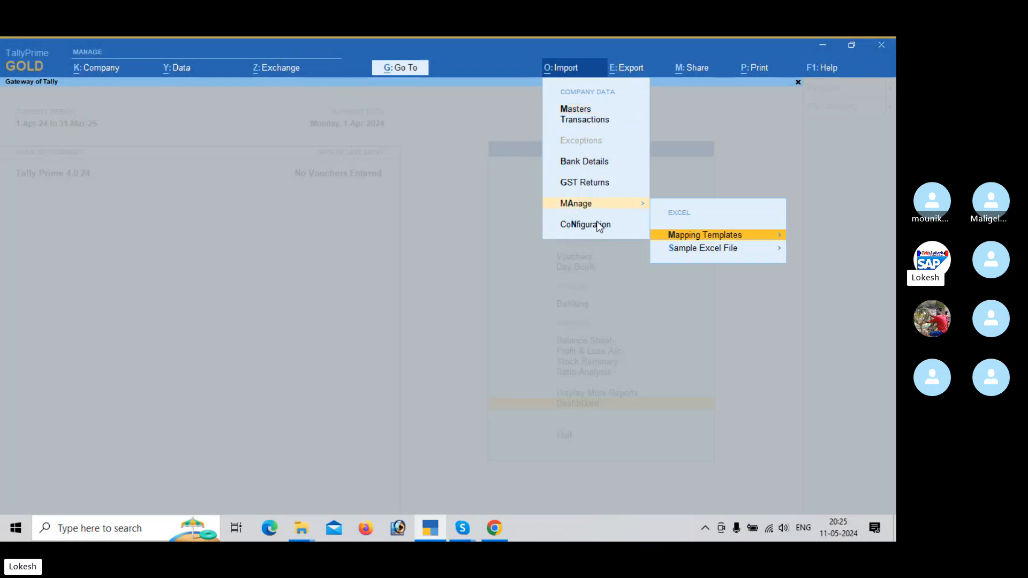
pyautogui.click(665, 248)
pyautogui.click(578, 259)
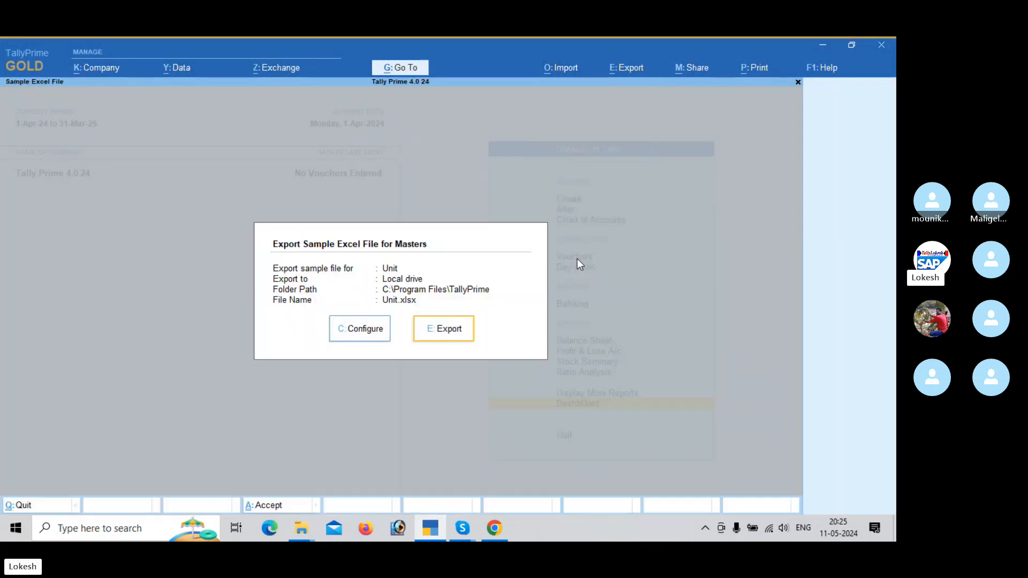
pyautogui.click(378, 327)
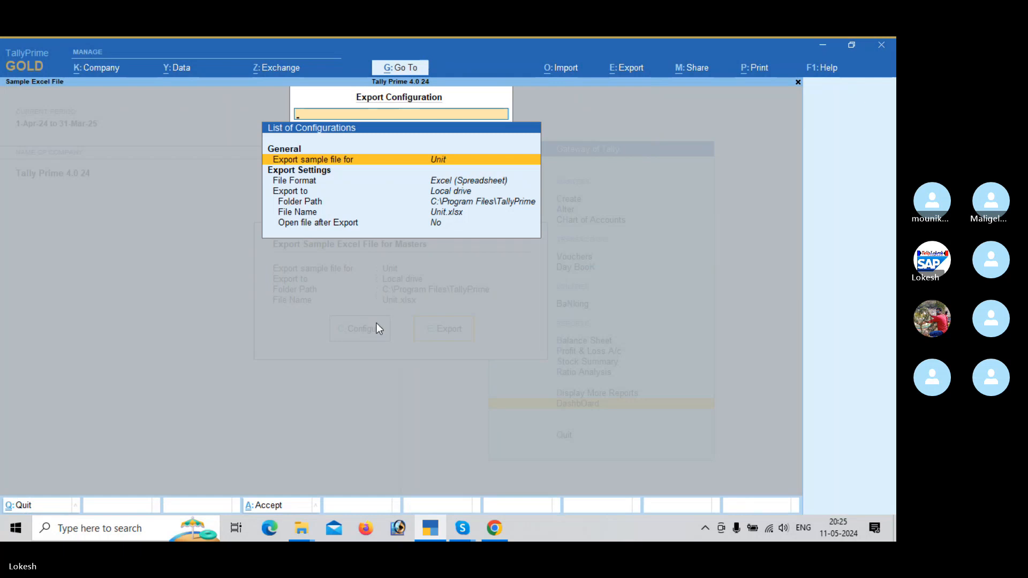
# Choose Stock Item as the master type for the sample file export
pyautogui.press('Return')
pyautogui.press('Up')
pyautogui.press('Return')
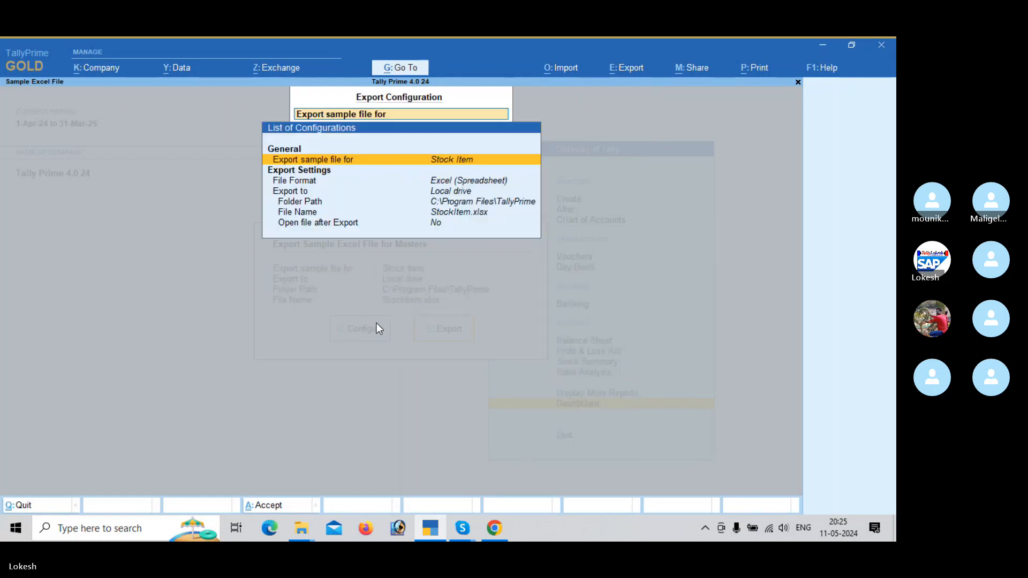
# Set the folder path to Excel Files on the desktop and export the StockItem.xlsx sample file
pyautogui.press('Down')
pyautogui.press('Down')
pyautogui.press('Down')
pyautogui.press('Return')
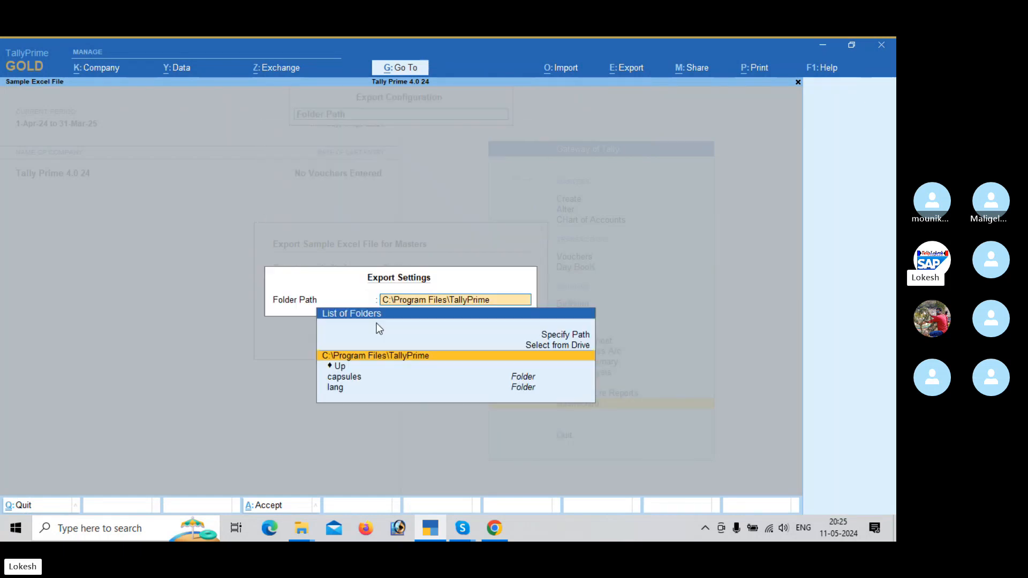
pyautogui.press('Up')
pyautogui.press('Return')
pyautogui.press('Down')
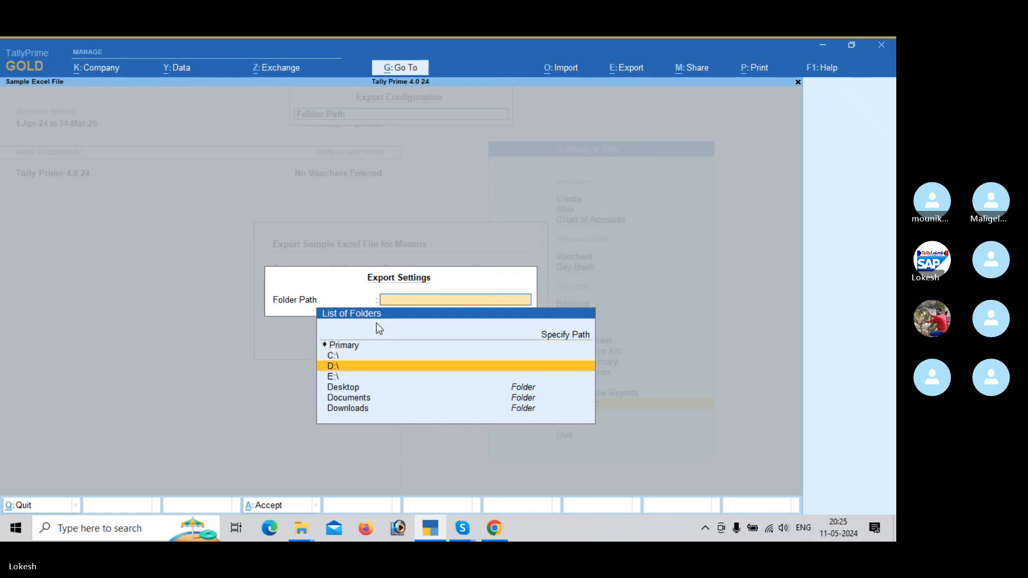
pyautogui.press('Down')
pyautogui.press('Down')
pyautogui.press('Return')
pyautogui.press('Down')
pyautogui.press('Down')
pyautogui.press('Down')
pyautogui.press('Return')
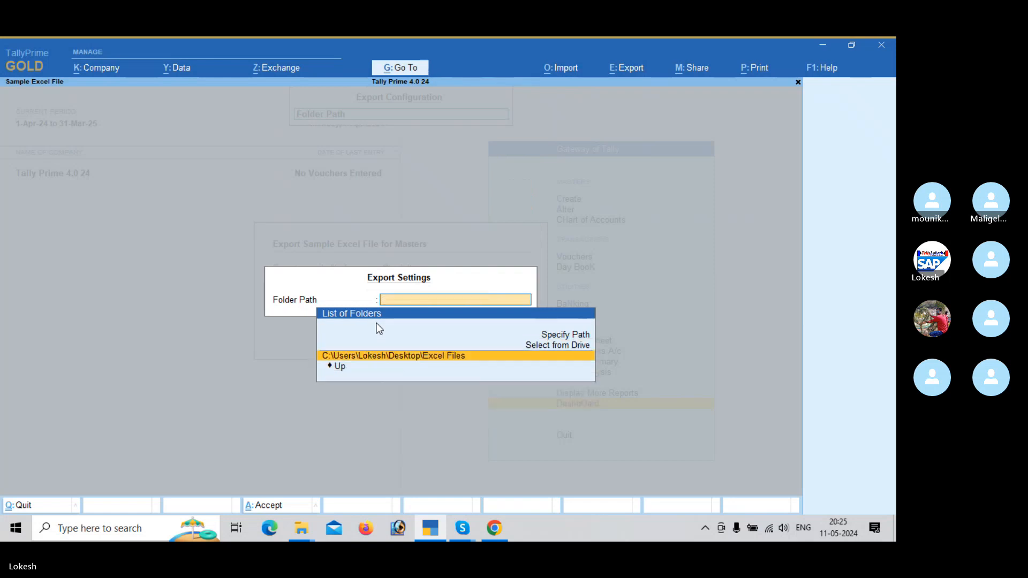
pyautogui.press('Return')
pyautogui.press('Escape')
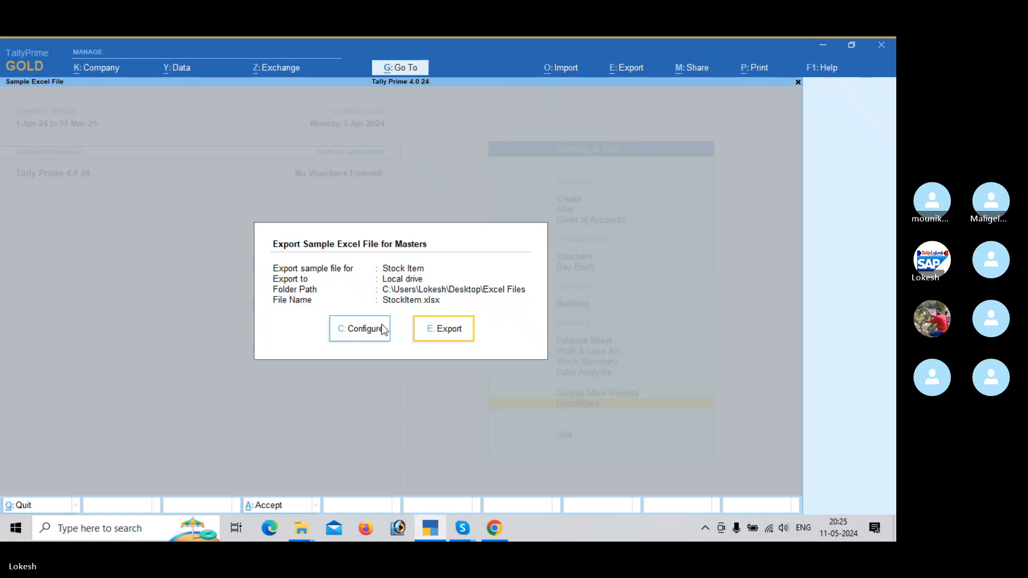
pyautogui.click(467, 334)
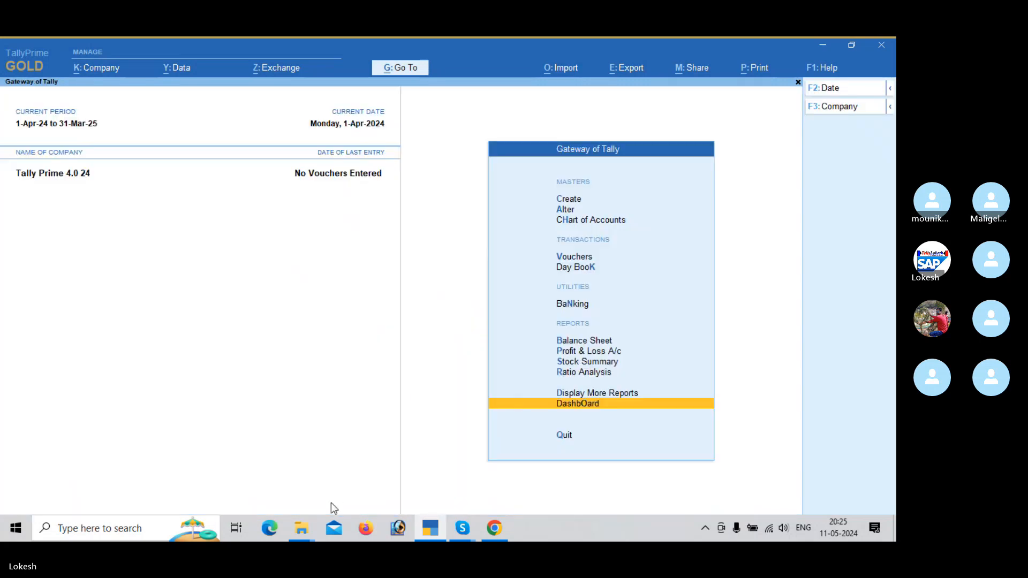
# Switch to the Excel Files folder in File Explorer and open the StockItem workbook
pyautogui.moveTo(304, 527)
pyautogui.click(348, 471)
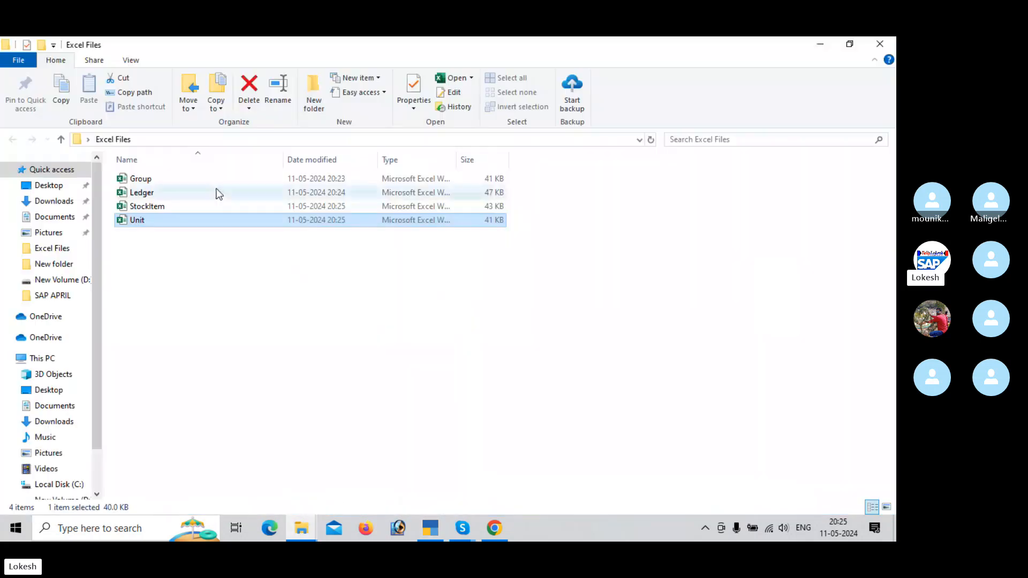
pyautogui.doubleClick(188, 205)
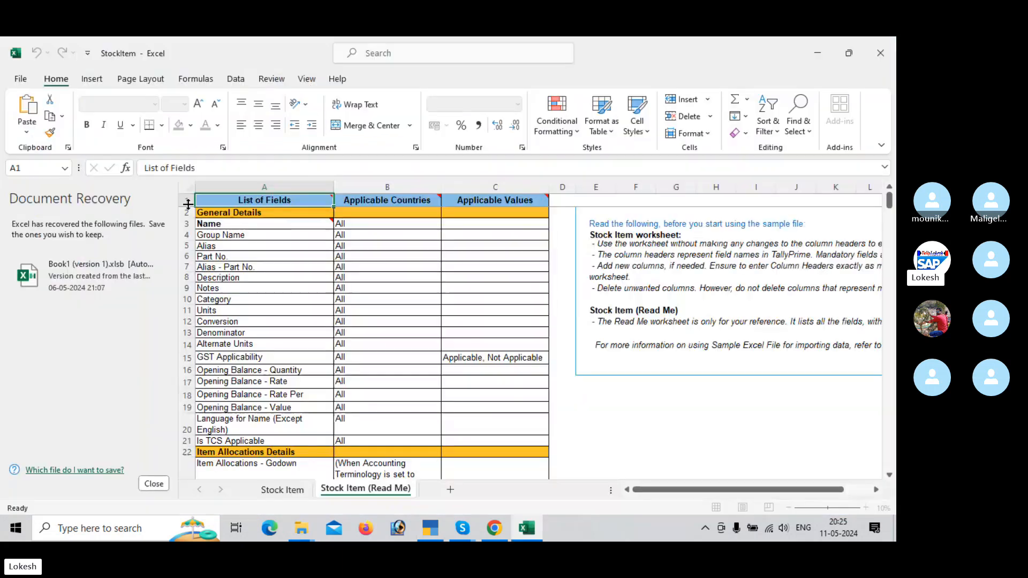
# Examine the column headers on the Stock Item worksheet, dismiss document recovery keeping the recovered files for later viewing, and close the workbook
pyautogui.click(279, 490)
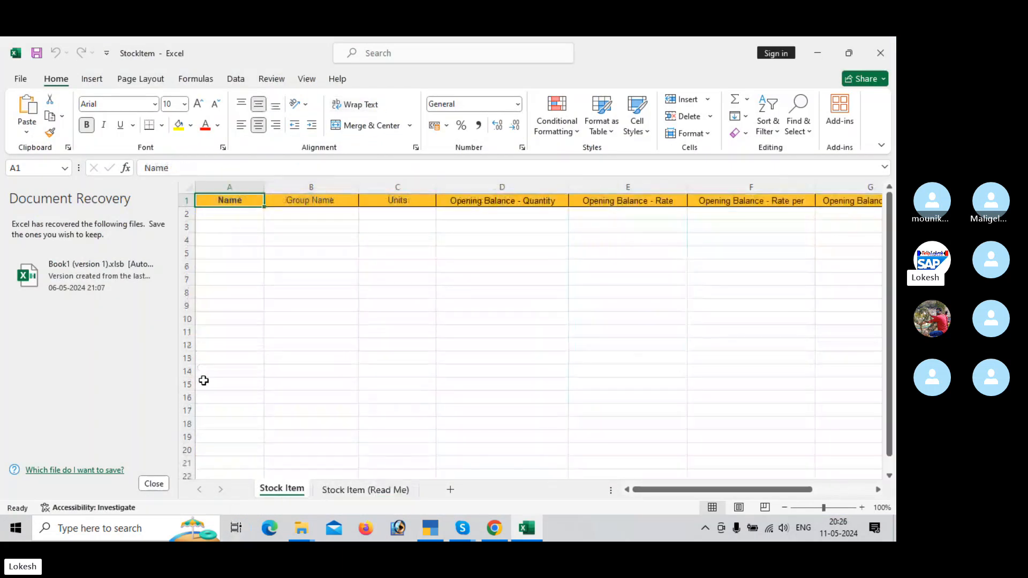
pyautogui.click(154, 483)
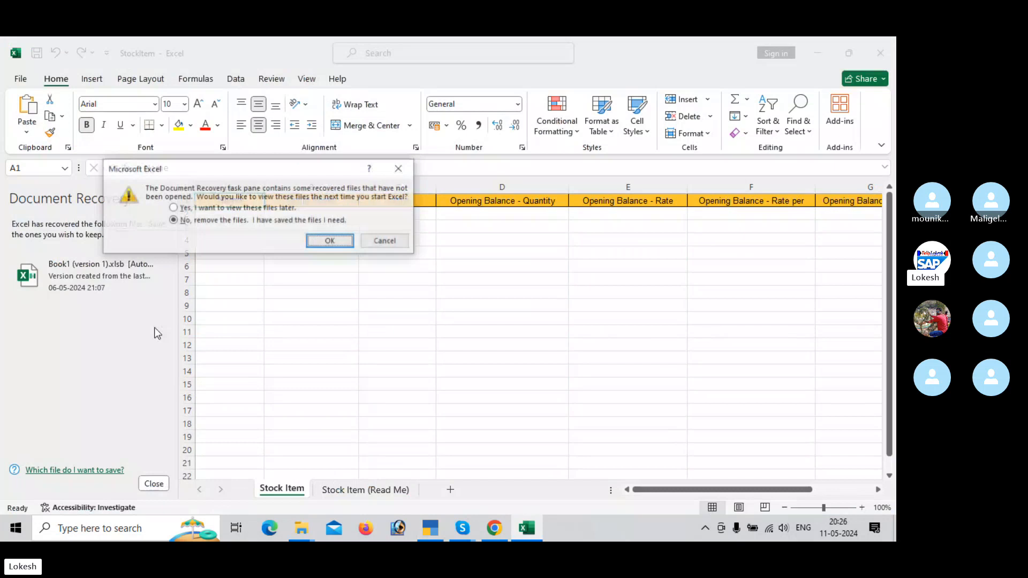
pyautogui.click(173, 208)
pyautogui.click(330, 241)
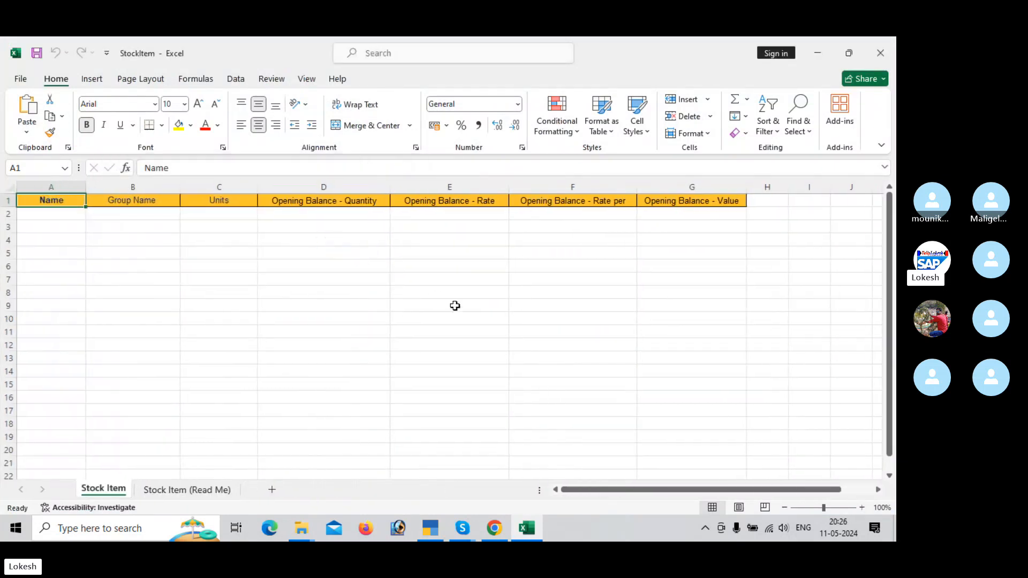
pyautogui.click(455, 306)
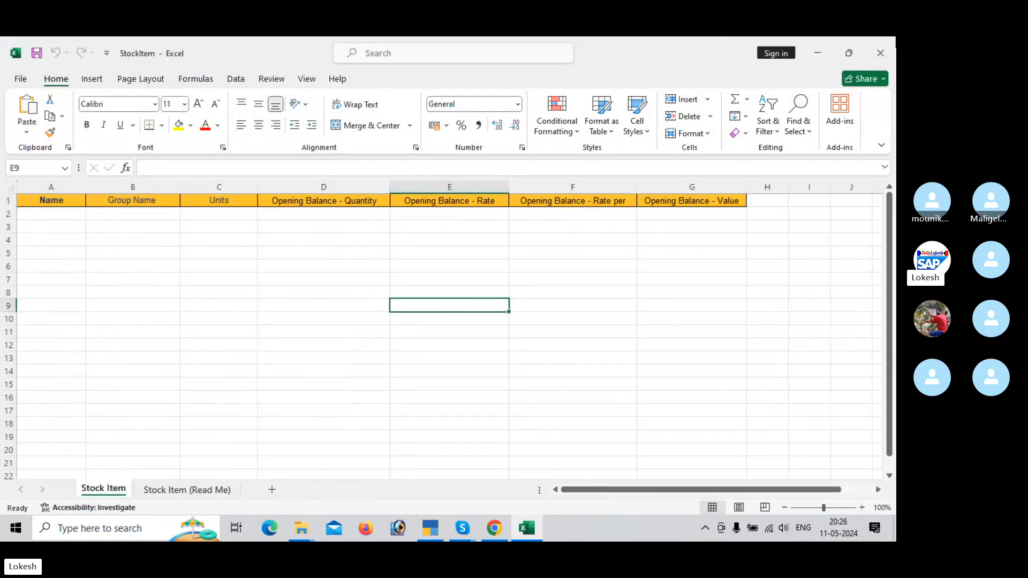
pyautogui.click(886, 48)
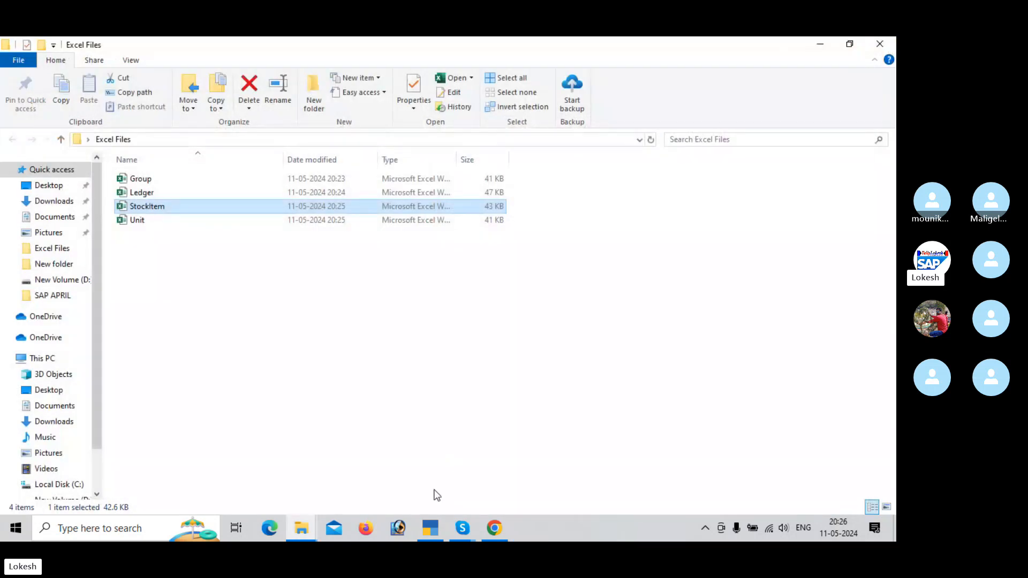
# Switch to TallyPrime and open the list of ledgers in Master Alteration
pyautogui.click(429, 529)
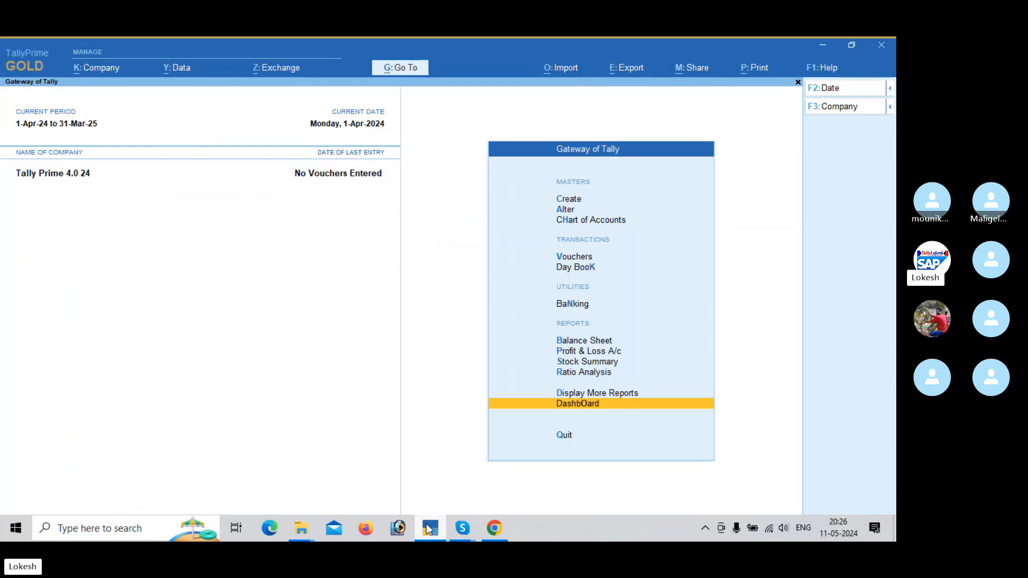
pyautogui.press('Up')
pyautogui.press('Up')
pyautogui.press('Up')
pyautogui.press('Up')
pyautogui.press('Up')
pyautogui.press('Up')
pyautogui.press('Up')
pyautogui.press('Up')
pyautogui.press('Up')
pyautogui.press('Up')
pyautogui.press('Up')
pyautogui.press('Down')
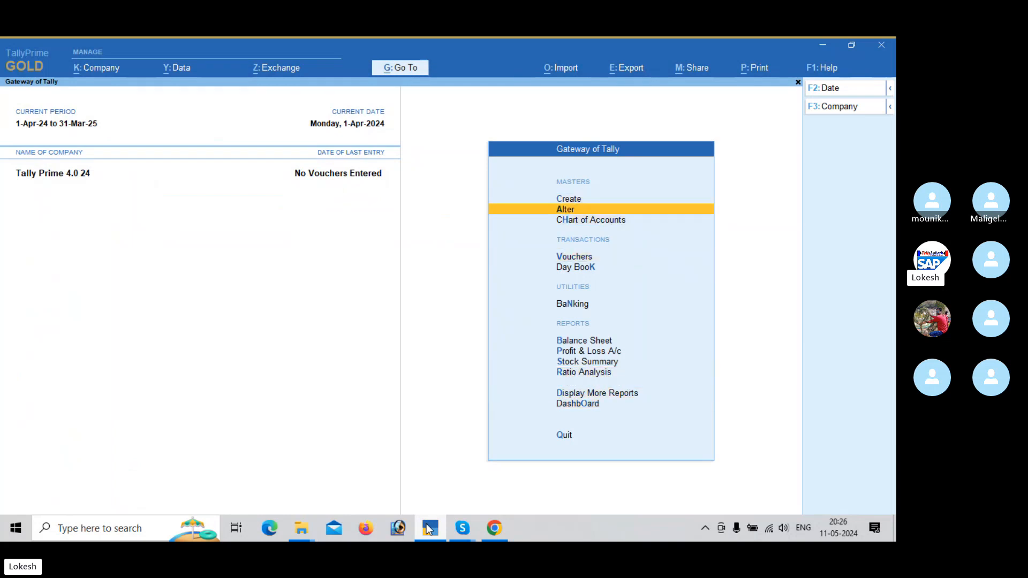
pyautogui.press('Return')
pyautogui.press('Down')
pyautogui.press('Return')
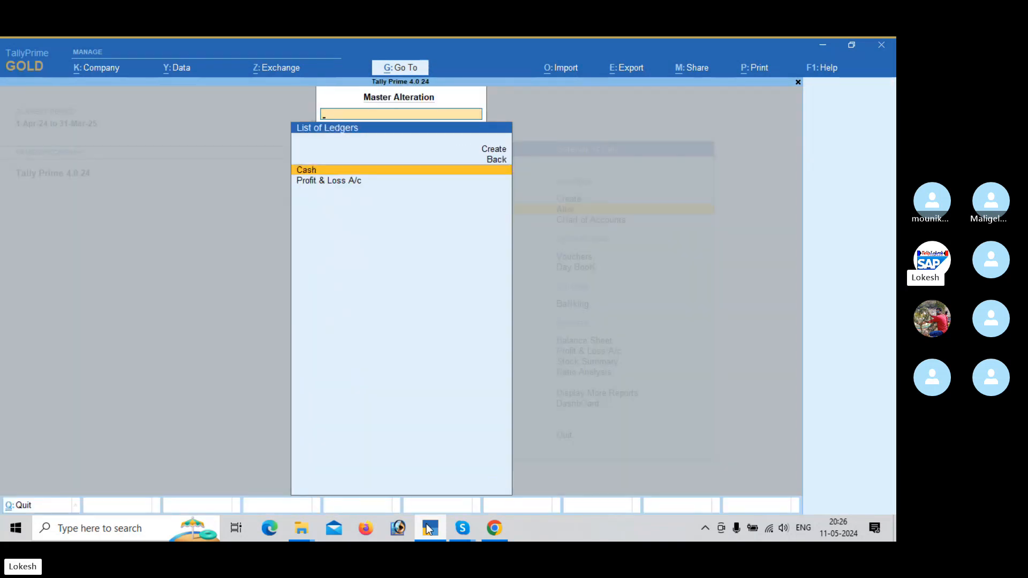
# Check the existing groups and stock items in Master Alteration
pyautogui.press('Escape')
pyautogui.press('Up')
pyautogui.press('Return')
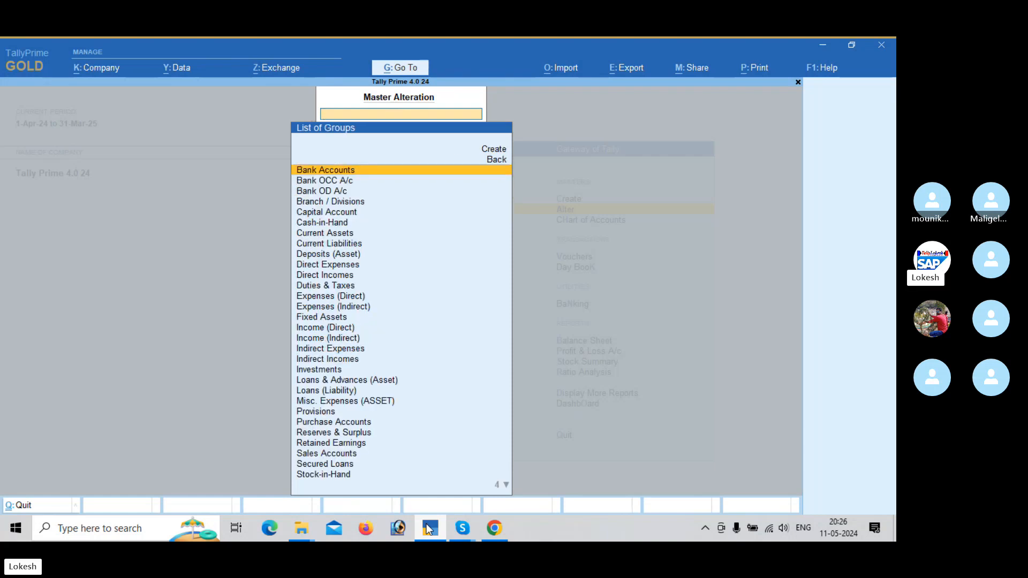
pyautogui.press('Escape')
pyautogui.press('Down')
pyautogui.press('Down')
pyautogui.press('Down')
pyautogui.press('Down')
pyautogui.press('Down')
pyautogui.press('Down')
pyautogui.press('Return')
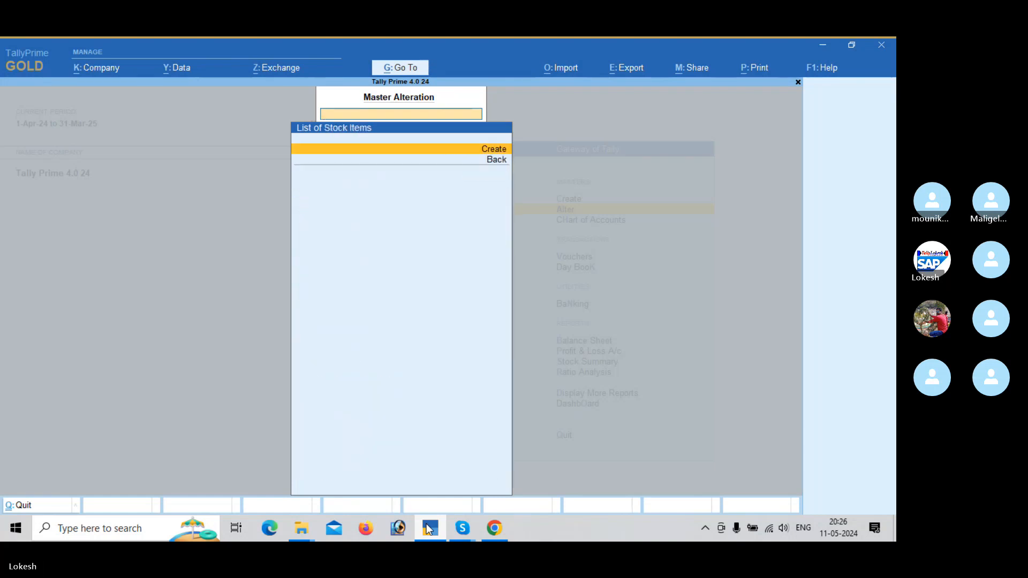
# Check the existing units in Master Alteration and return to the Gateway of Tally
pyautogui.press('Escape')
pyautogui.press('Down')
pyautogui.press('Return')
pyautogui.press('Escape')
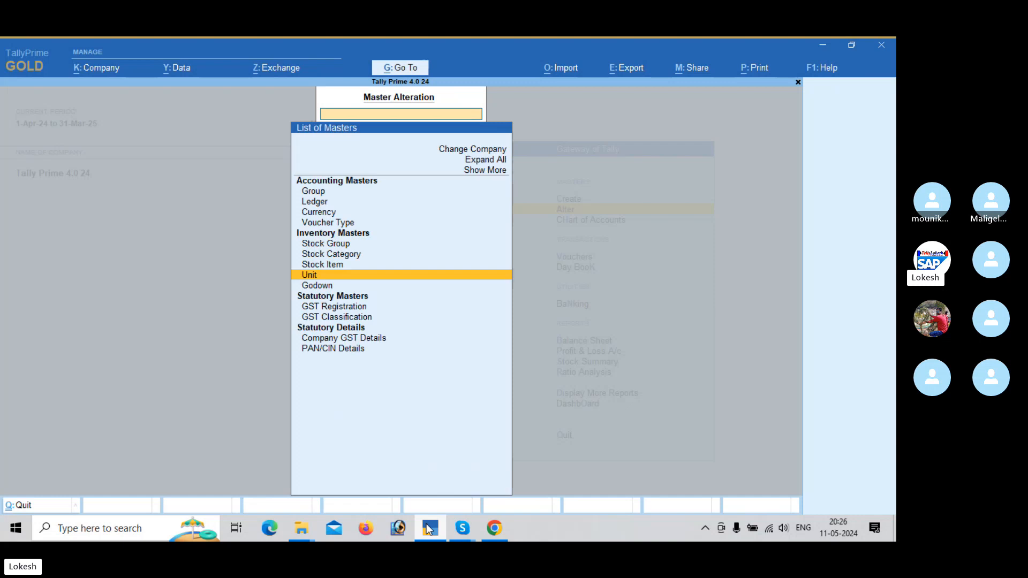
pyautogui.press('Escape')
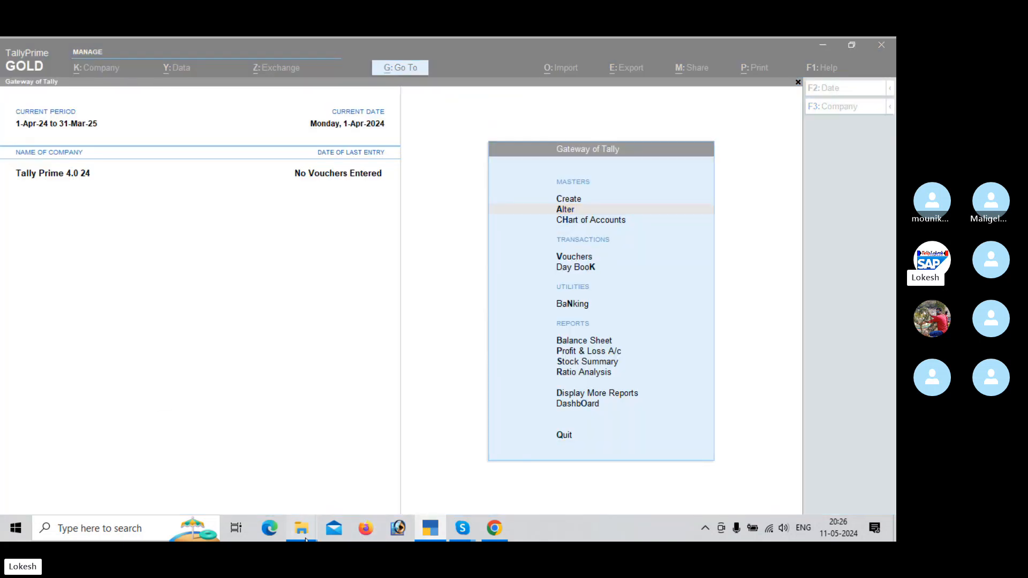
# Switch to the Excel Files folder in File Explorer, open the Group workbook and show its Group worksheet
pyautogui.moveTo(311, 539)
pyautogui.click(352, 466)
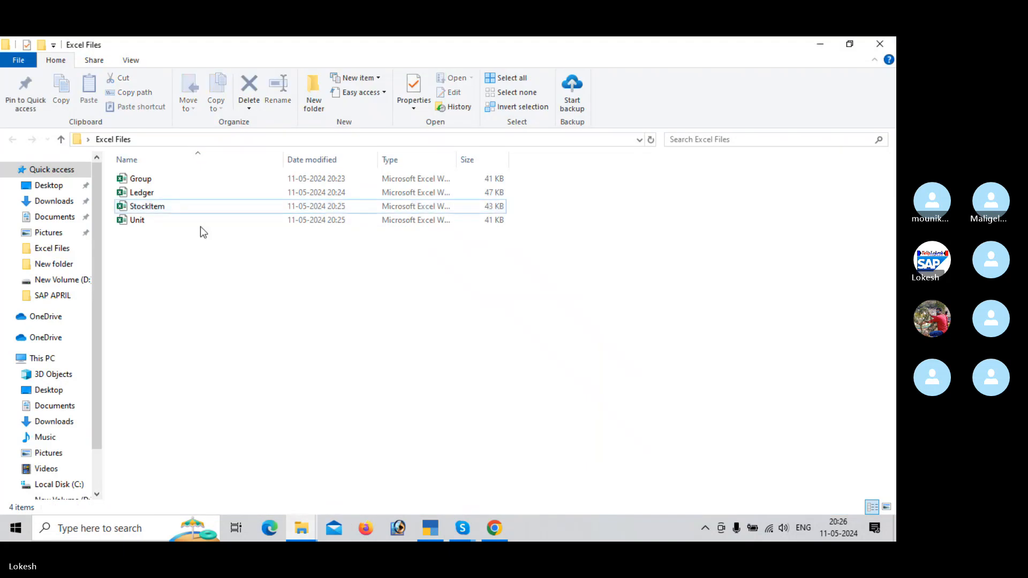
pyautogui.doubleClick(170, 180)
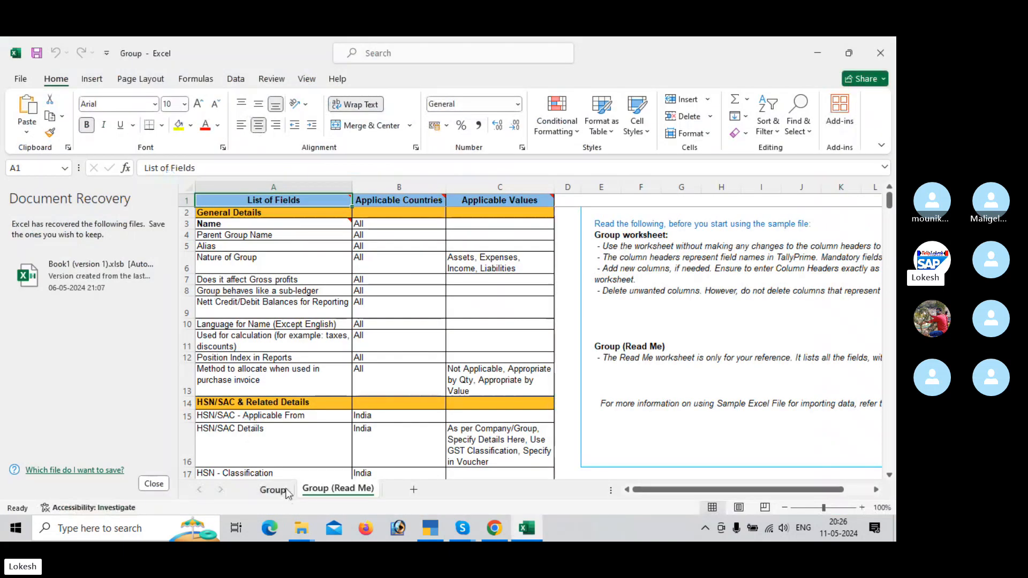
pyautogui.click(284, 496)
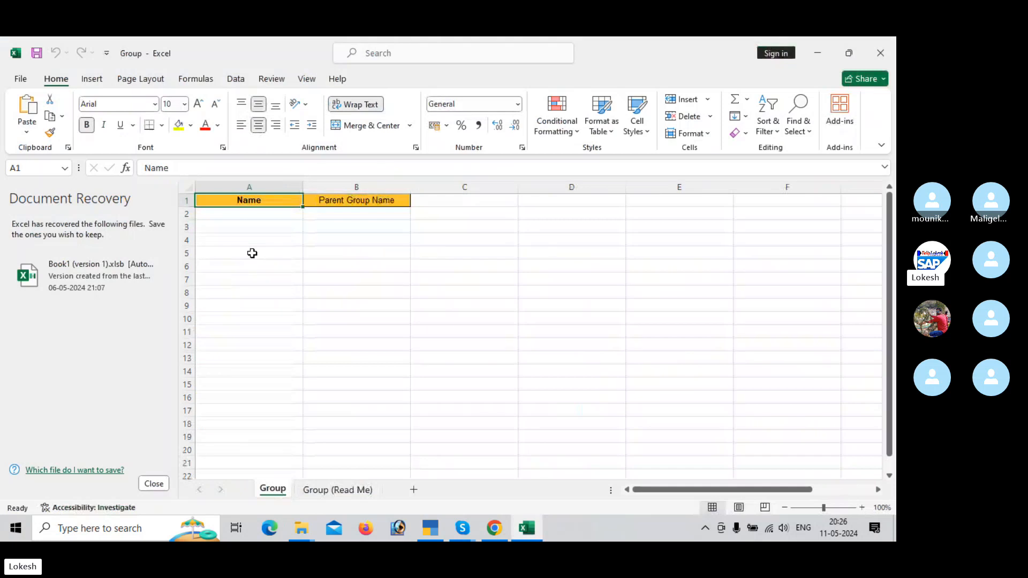
# Dismiss the document recovery list, choosing to view the recovered files later
pyautogui.click(161, 483)
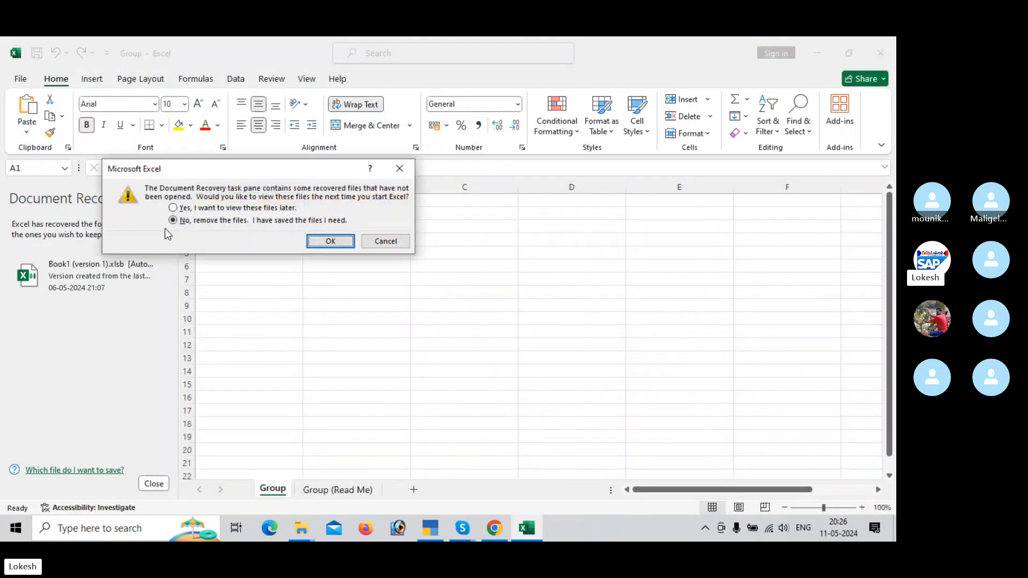
pyautogui.click(174, 208)
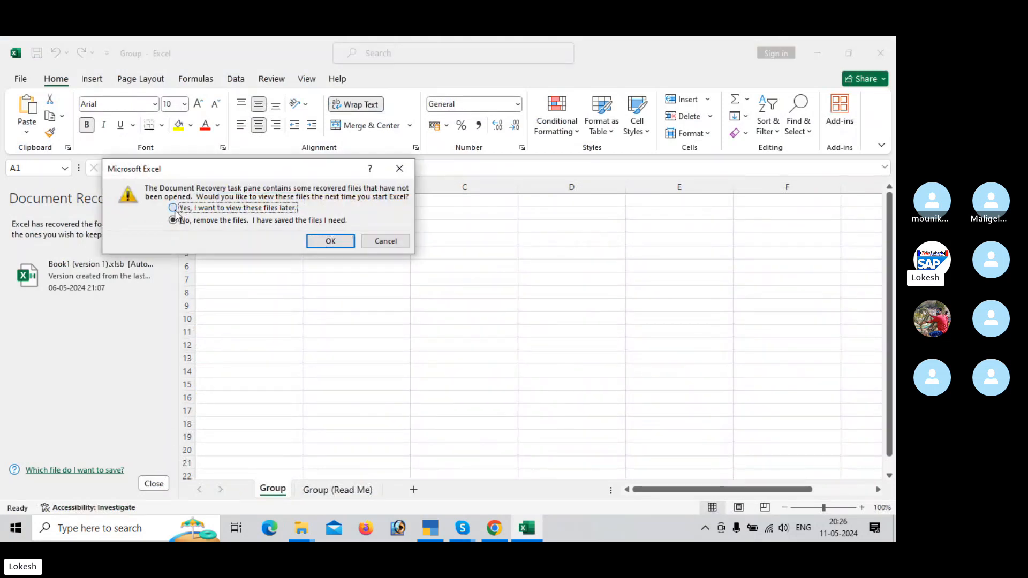
pyautogui.click(319, 243)
# Enter Purchase as the group name in A2 and begin the parent group name in B2 with Purchase
pyautogui.click(102, 217)
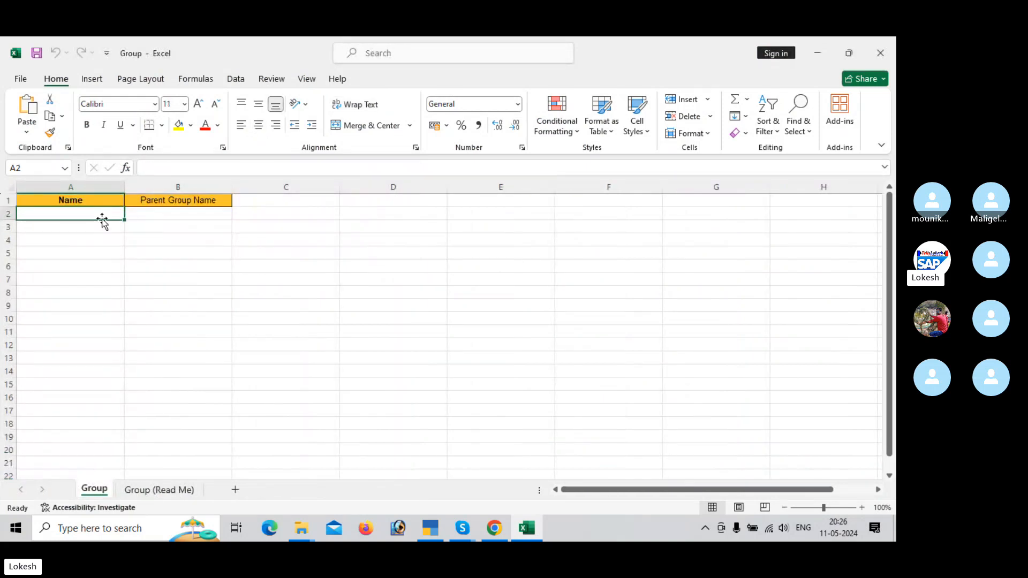
pyautogui.write('Gr')
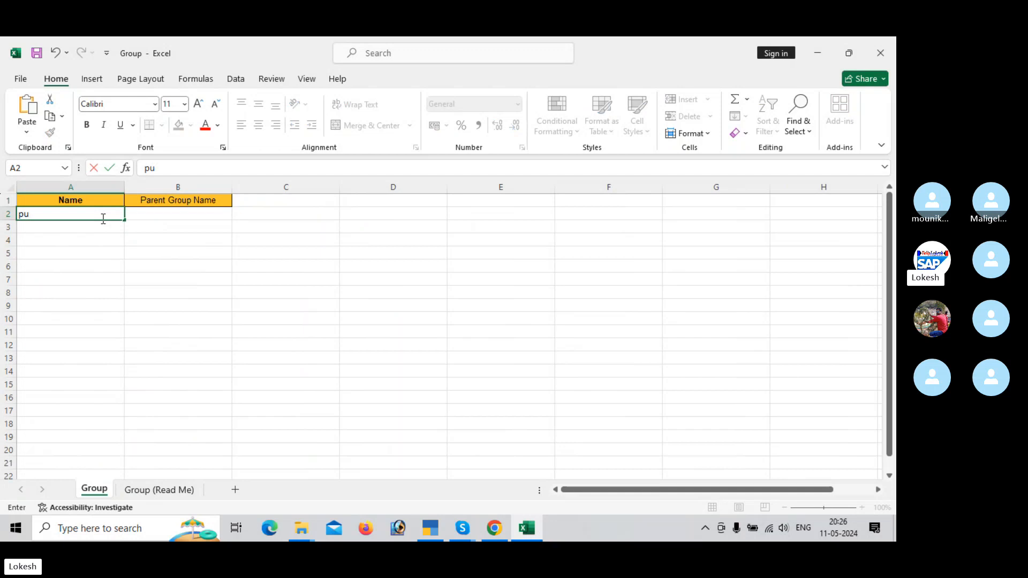
pyautogui.press('BackSpace')
pyautogui.press('BackSpace')
pyautogui.write('Purchase')
pyautogui.press('Tab')
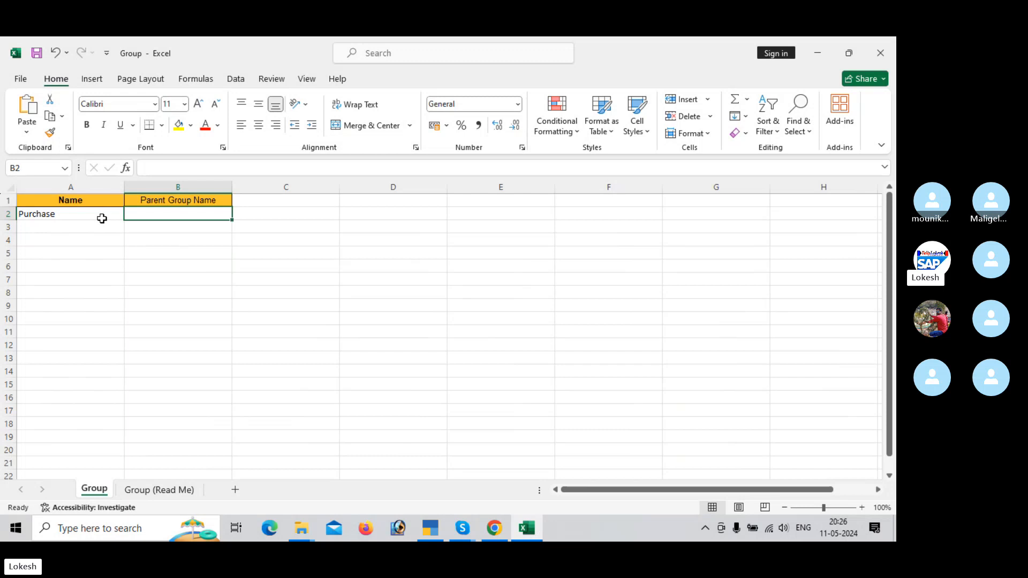
pyautogui.write('Purcha')
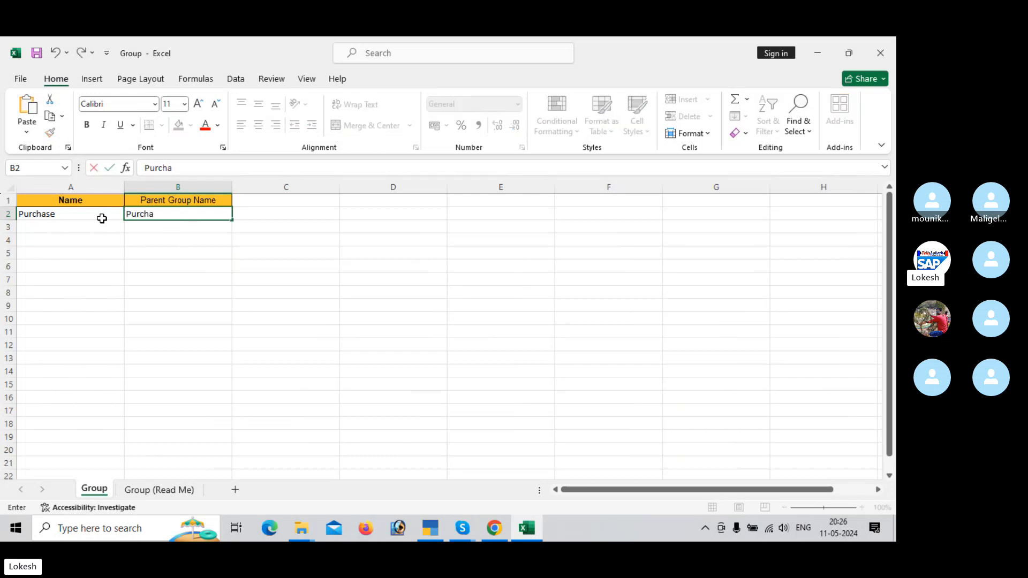
pyautogui.write('se')
# Switch to TallyPrime, open the ledger list in the Chart of Accounts and examine the groups down to Sales Accounts
pyautogui.click(439, 530)
pyautogui.press('Down')
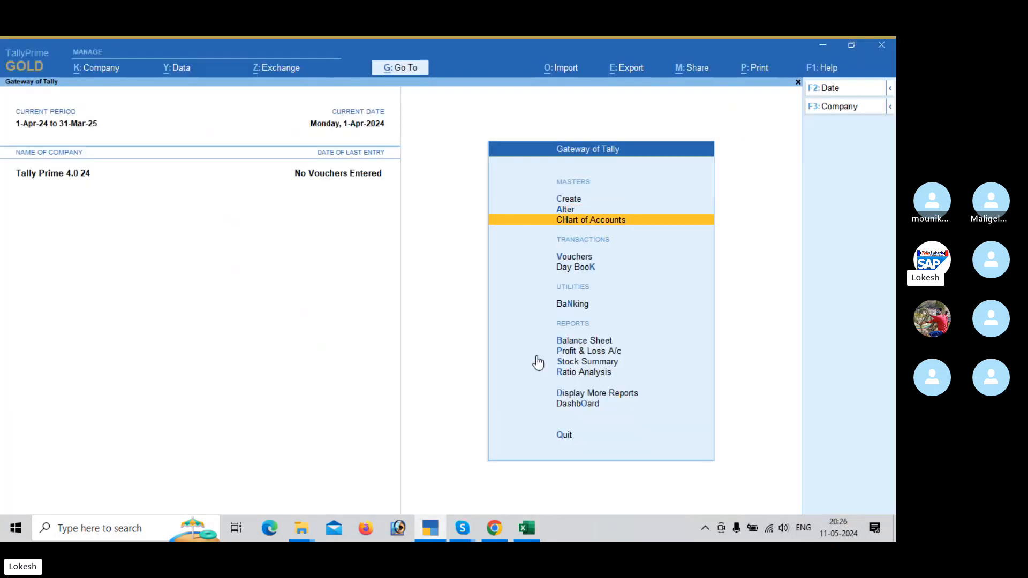
pyautogui.press('Return')
pyautogui.press('Return')
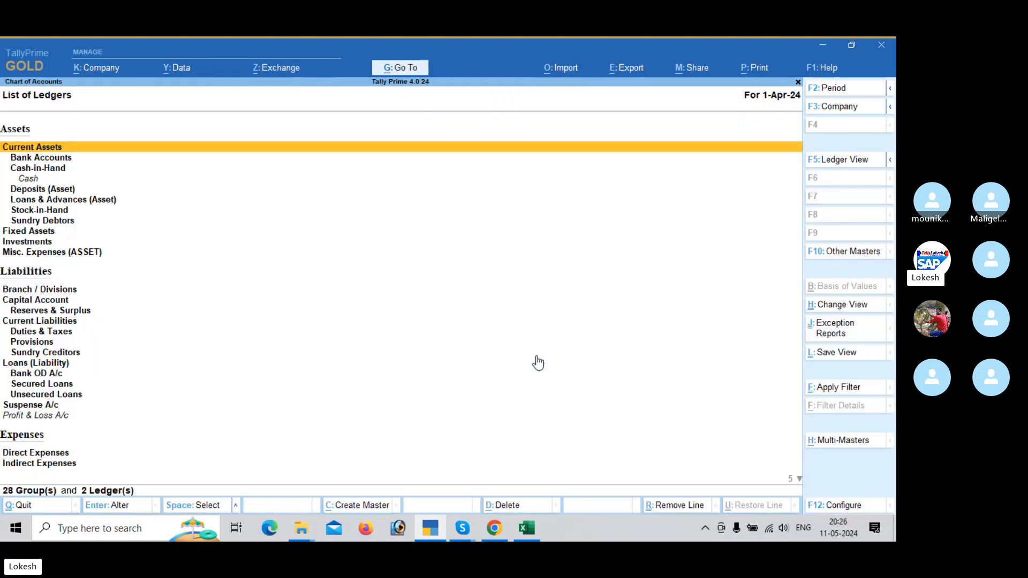
pyautogui.press('Down')
pyautogui.press('Down')
pyautogui.press('Down')
pyautogui.press('Down')
pyautogui.press('Down')
pyautogui.press('Down')
pyautogui.press('Down')
pyautogui.press('Down')
pyautogui.press('Down')
pyautogui.press('Down')
pyautogui.press('Down')
pyautogui.press('Down')
pyautogui.press('Down')
pyautogui.press('Down')
pyautogui.press('Down')
pyautogui.press('Down')
pyautogui.press('Down')
pyautogui.press('Down')
pyautogui.press('Down')
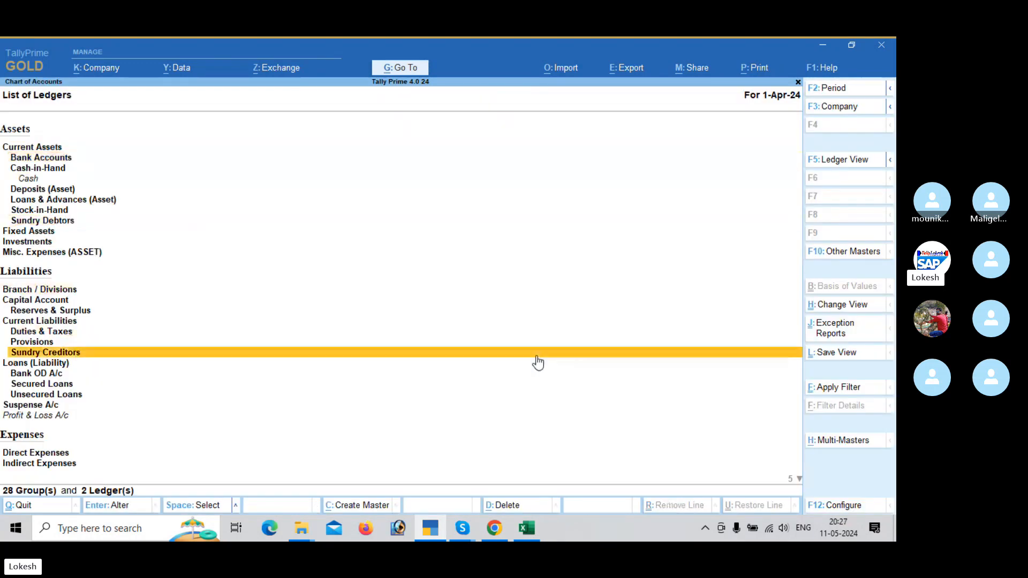
pyautogui.press('Down')
pyautogui.press('Down')
pyautogui.press('Down')
pyautogui.press('Down')
pyautogui.press('Down')
pyautogui.press('Down')
pyautogui.press('Down')
pyautogui.press('Down')
pyautogui.press('Down')
pyautogui.press('Down')
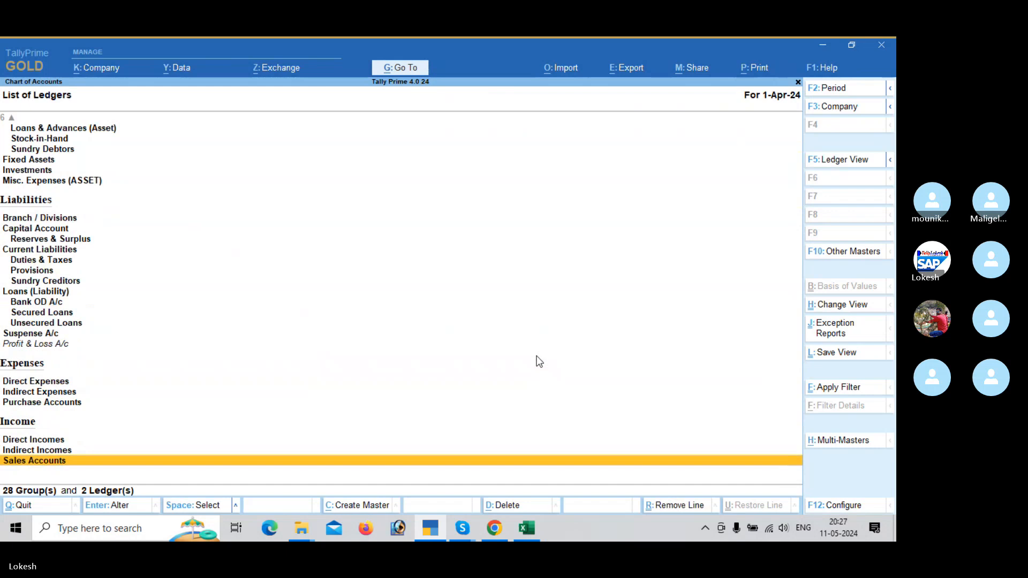
# Examine the predefined expense and liability groups in the list of ledgers, from Purchase Accounts up to Capital Account and Sundry Creditors
pyautogui.press('Up')
pyautogui.press('Up')
pyautogui.press('Up')
pyautogui.press('Up')
pyautogui.press('Down')
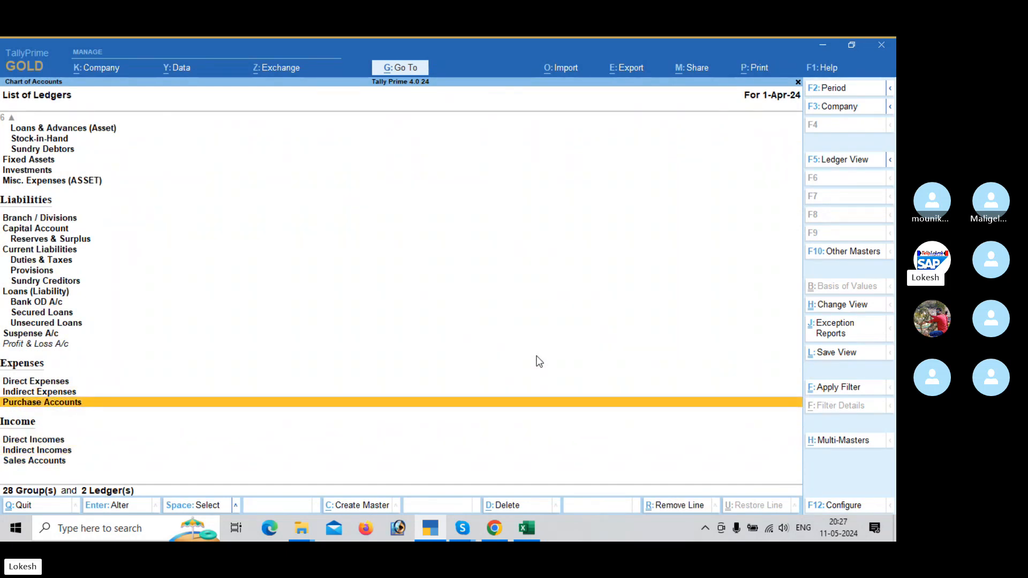
pyautogui.press('Up')
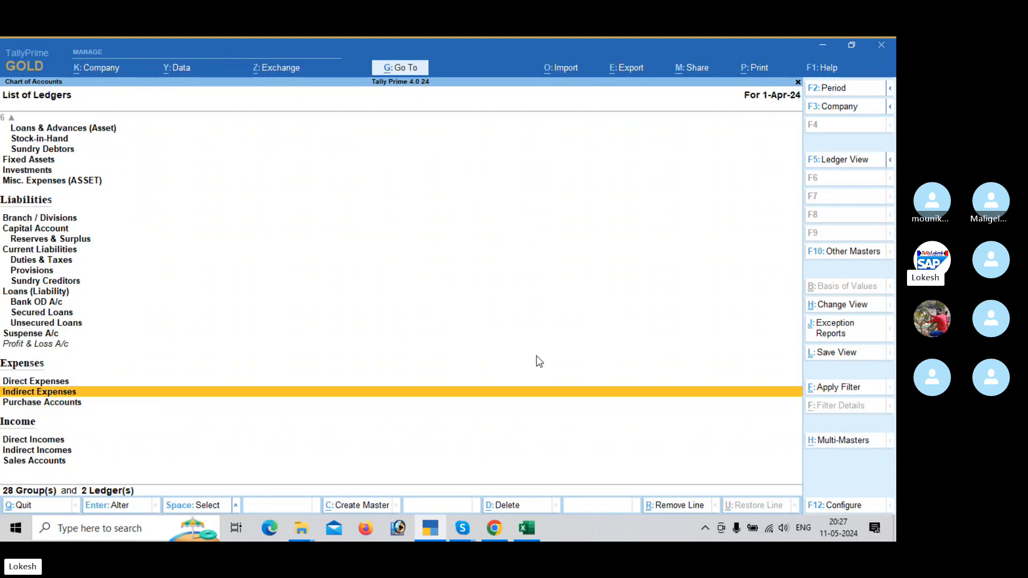
pyautogui.press('Up')
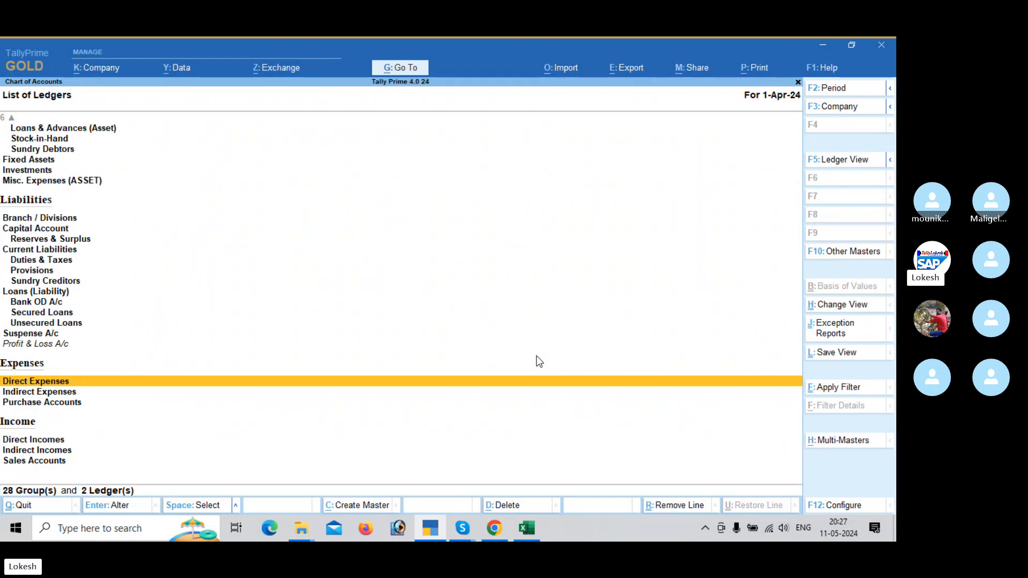
pyautogui.press('Up')
pyautogui.press('Up')
pyautogui.press('Up')
pyautogui.press('Up')
pyautogui.press('Up')
pyautogui.press('Up')
pyautogui.press('Up')
pyautogui.press('Up')
pyautogui.press('Up')
pyautogui.press('Up')
pyautogui.press('Up')
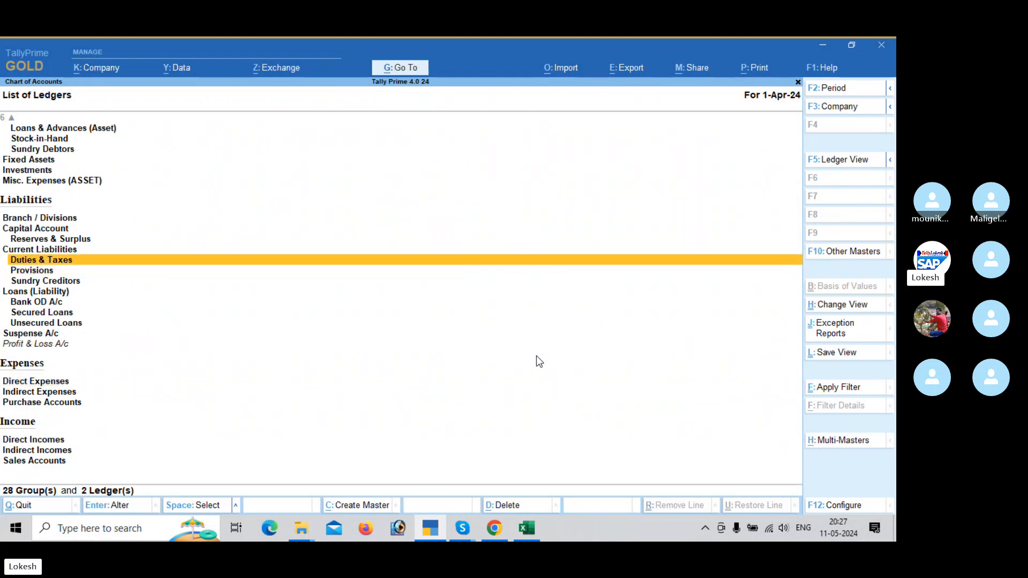
pyautogui.press('Up')
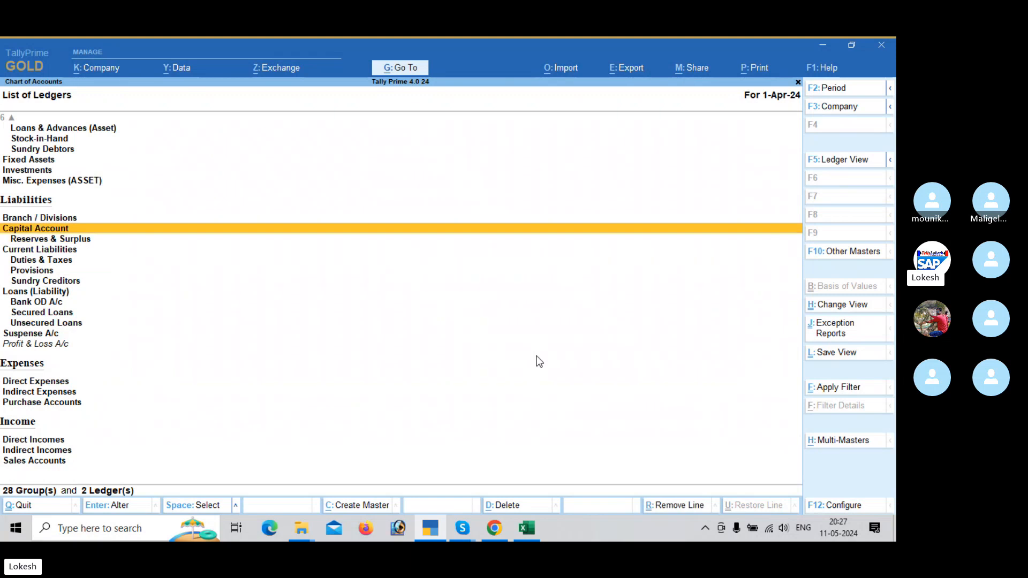
pyautogui.press('Down')
pyautogui.press('Down')
pyautogui.press('Down')
pyautogui.press('Down')
pyautogui.press('Down')
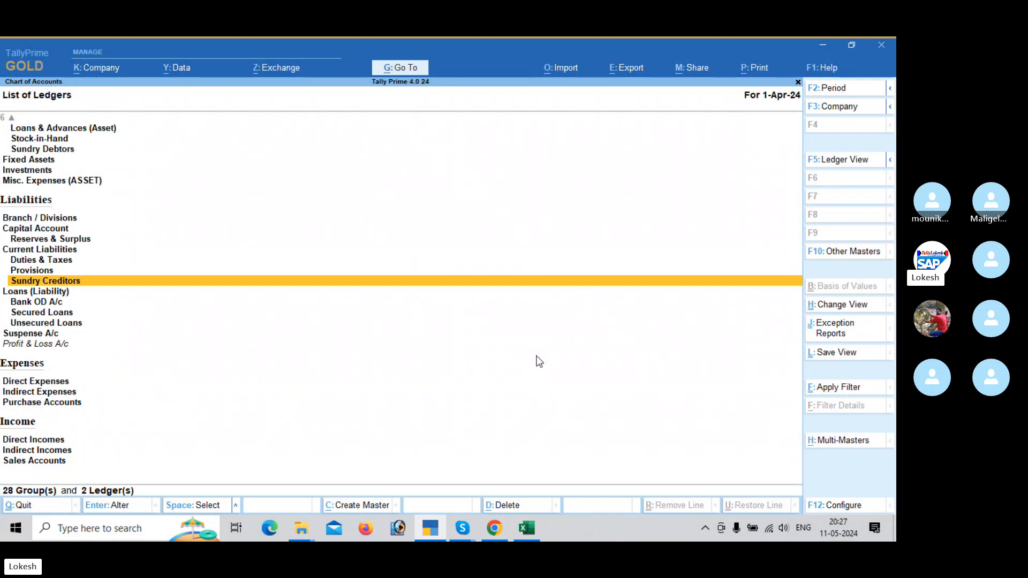
# Switch back to the Group workbook and clear the parent group name being entered in B2
pyautogui.press('ctrl')
pyautogui.hotkey('alt', 'Tab')
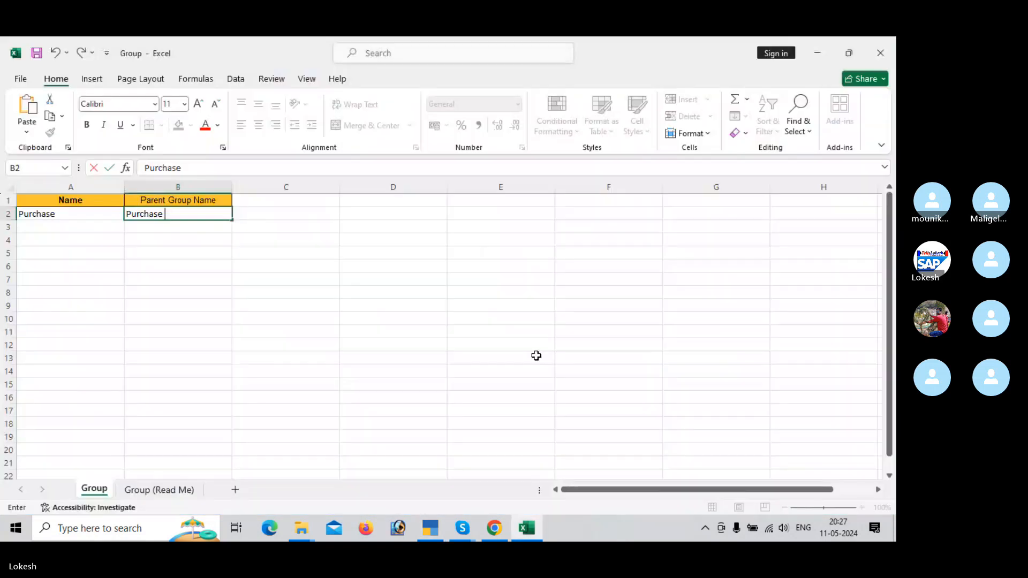
pyautogui.write('Accou')
pyautogui.press('BackSpace')
pyautogui.press('BackSpace')
pyautogui.press('BackSpace')
pyautogui.press('BackSpace')
pyautogui.press('BackSpace')
pyautogui.press('BackSpace')
pyautogui.press('BackSpace')
pyautogui.press('BackSpace')
pyautogui.press('BackSpace')
pyautogui.press('BackSpace')
pyautogui.press('BackSpace')
pyautogui.press('BackSpace')
pyautogui.press('BackSpace')
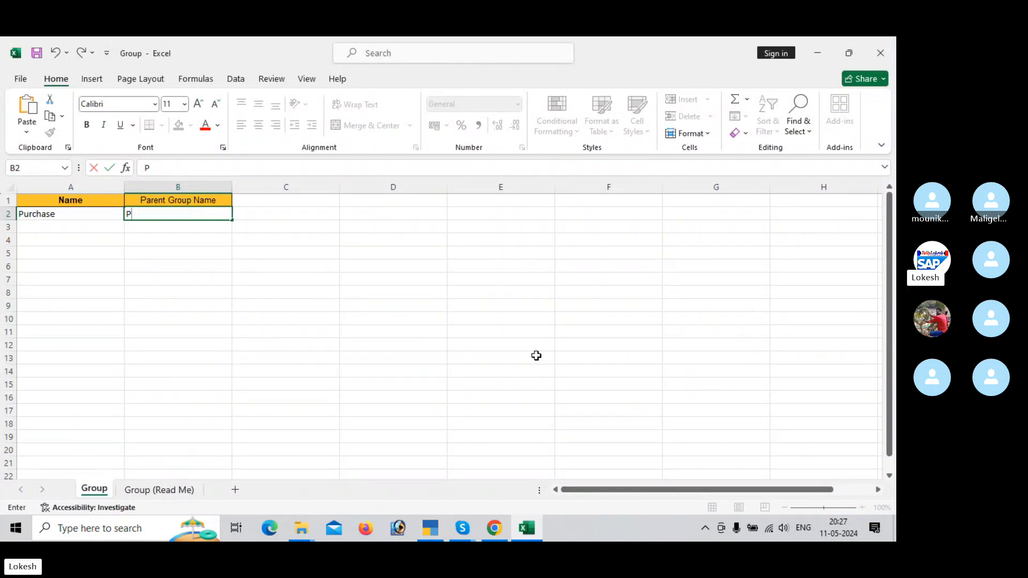
pyautogui.press('BackSpace')
# Replace the group name in A2 with College Expenses and enter Indirect Expenses as its parent group in B2
pyautogui.click(84, 212)
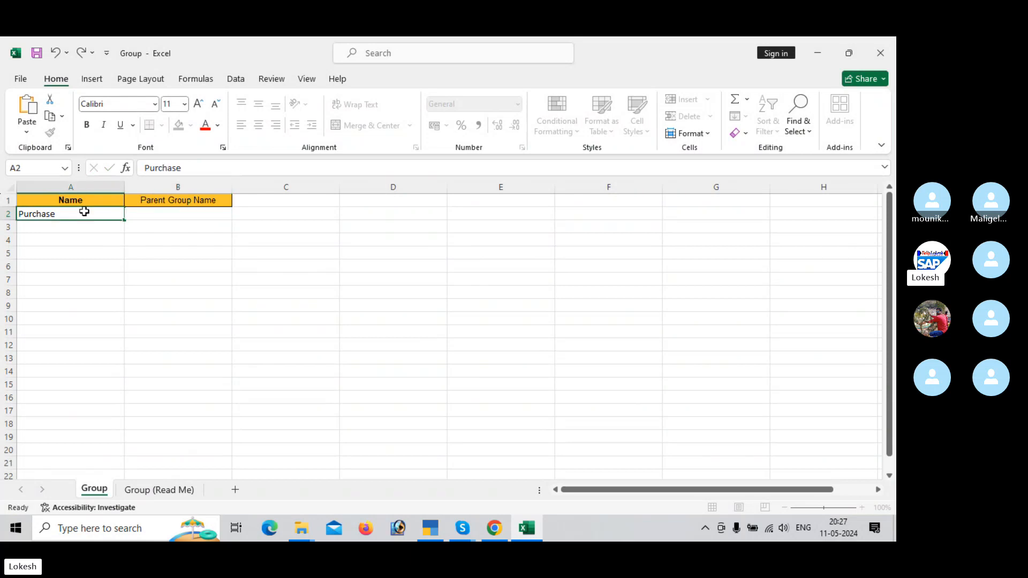
pyautogui.write('College')
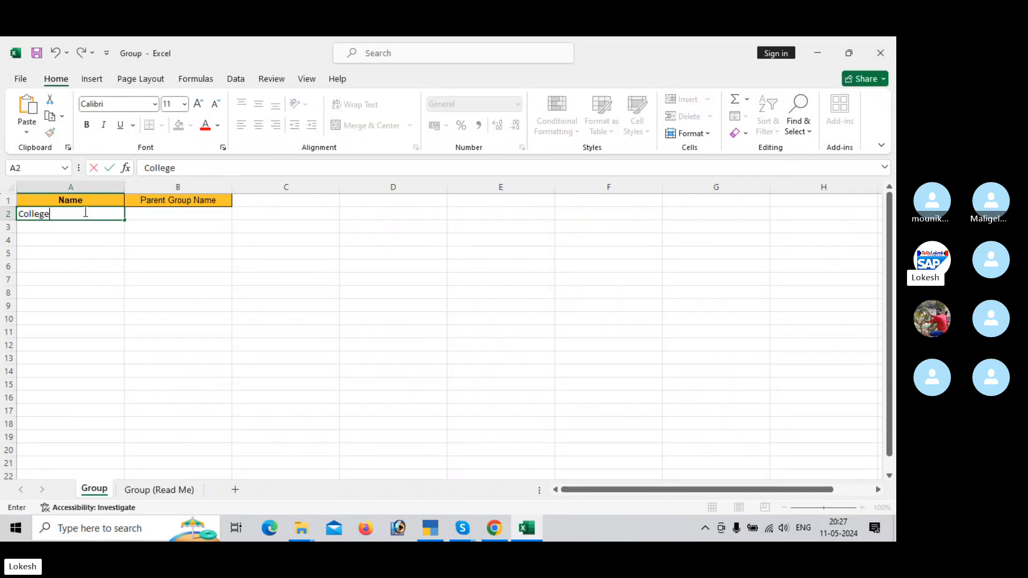
pyautogui.write(' Expenses')
pyautogui.press('Tab')
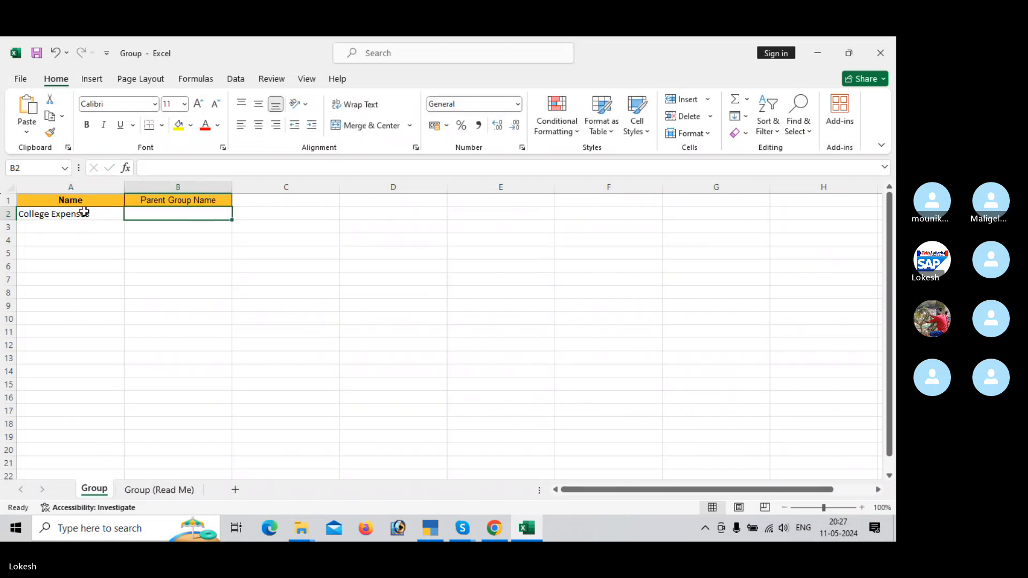
pyautogui.write('Indire')
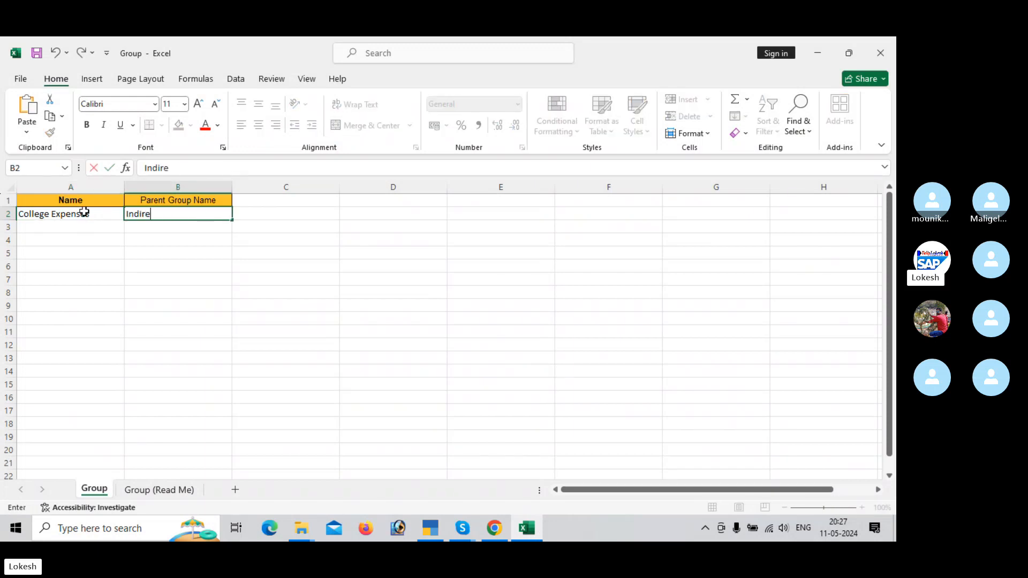
pyautogui.write('ct Expenses')
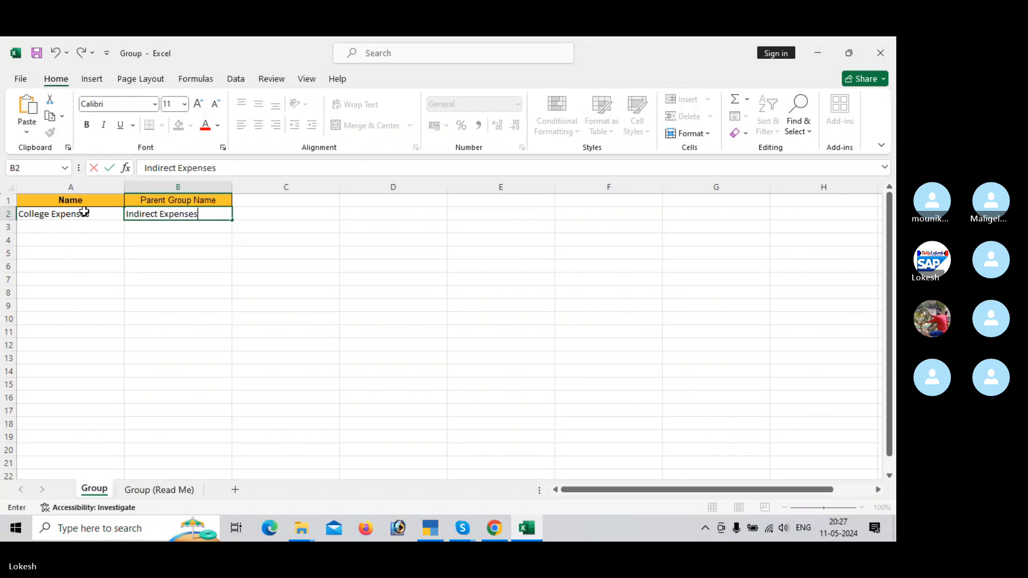
pyautogui.press('Return')
# Enter College Incomes as the second group name in A3
pyautogui.write('C')
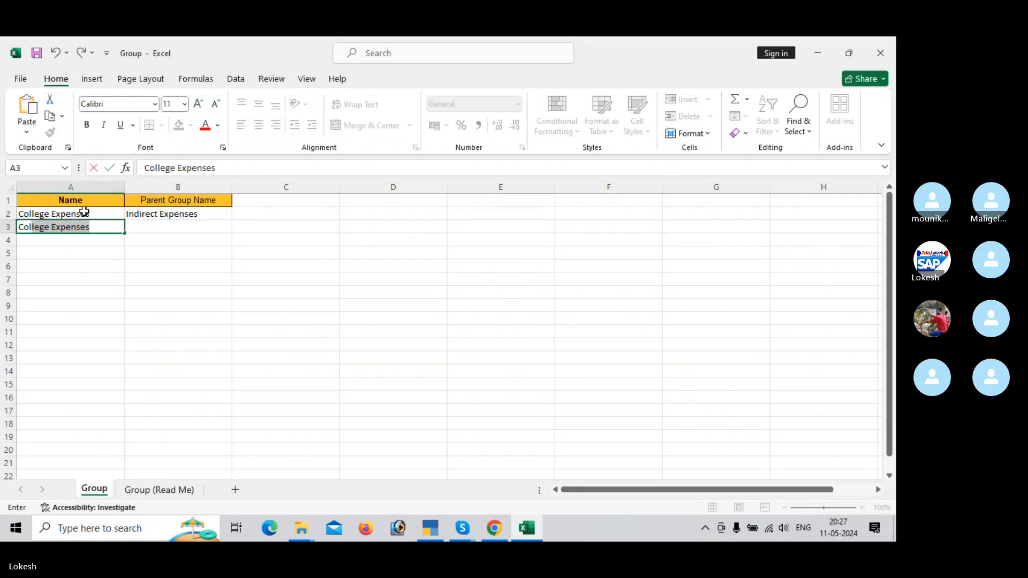
pyautogui.write('ollege INcom')
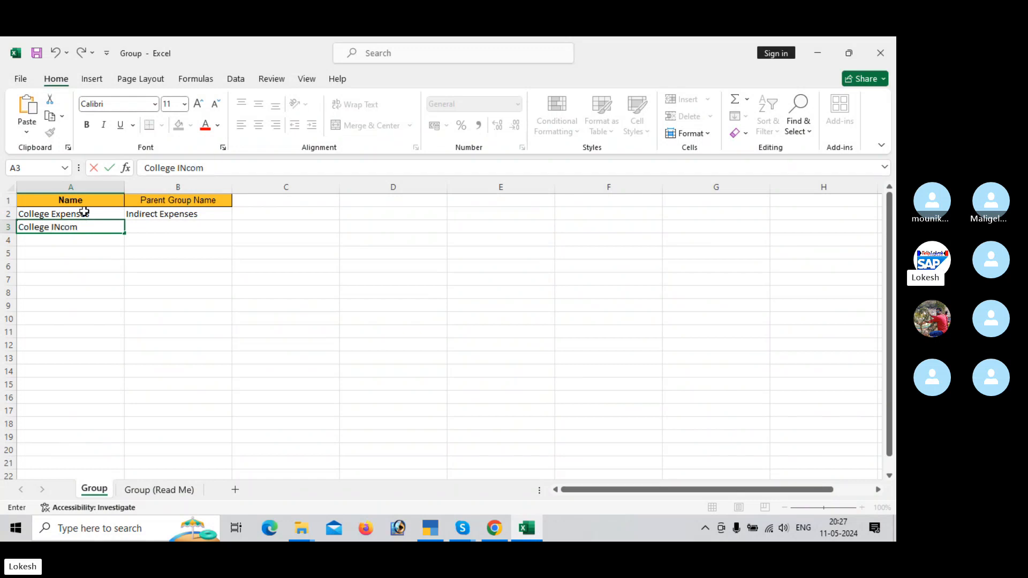
pyautogui.press('BackSpace')
pyautogui.press('BackSpace')
pyautogui.press('BackSpace')
pyautogui.write('N')
pyautogui.press('BackSpace')
pyautogui.write('ncom')
pyautogui.press('Tab')
# Enter Indirect Incomes as the parent group of College Incomes in B3
pyautogui.write('Indi')
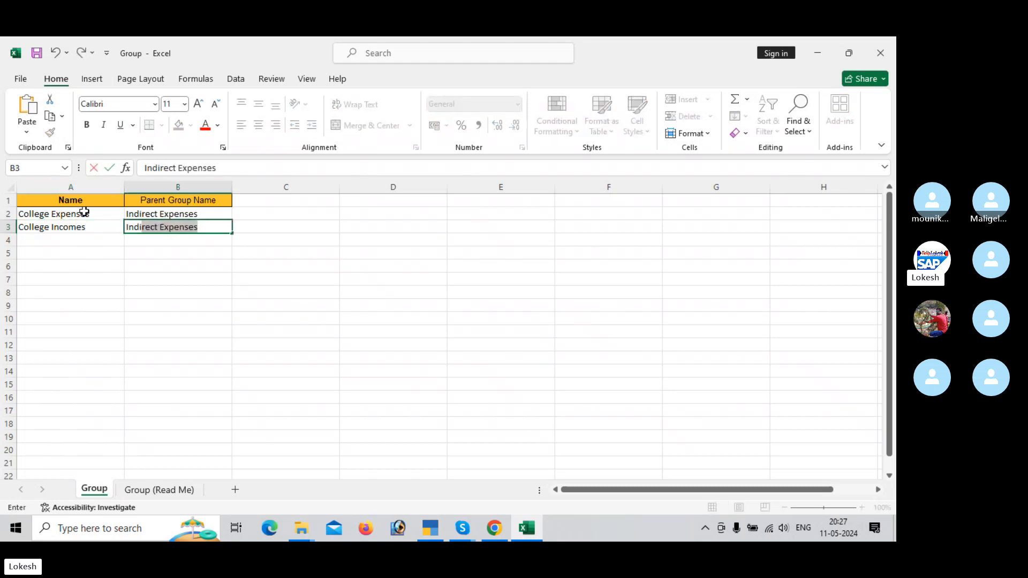
pyautogui.write('eirect Inomce')
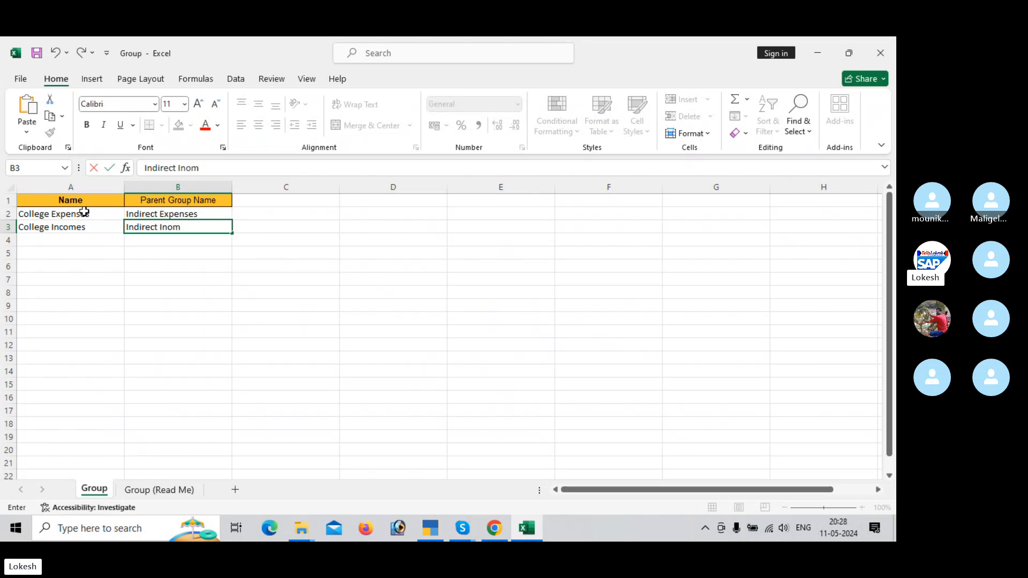
pyautogui.press('BackSpace')
pyautogui.press('BackSpace')
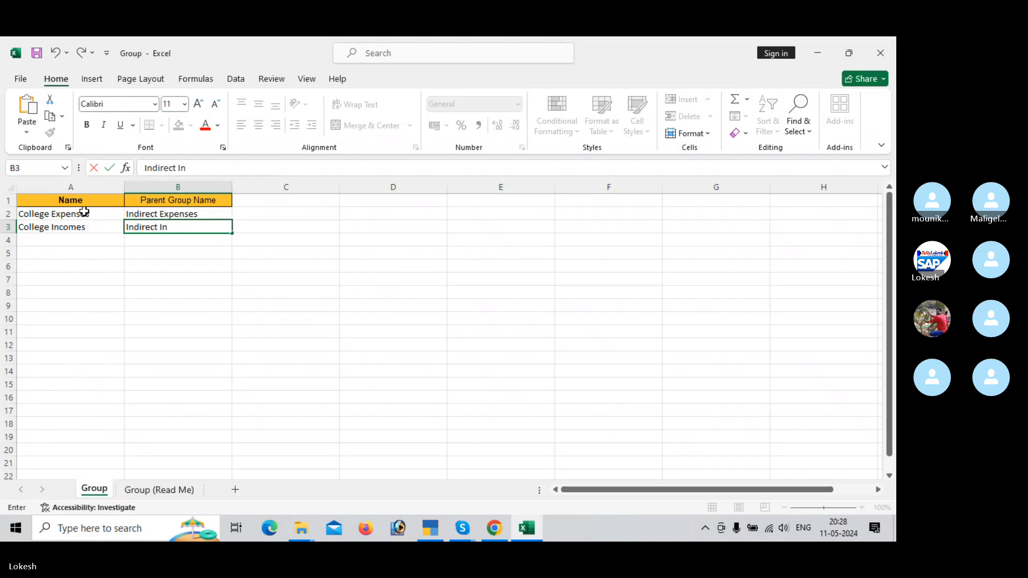
pyautogui.write('comes')
pyautogui.press('Return')
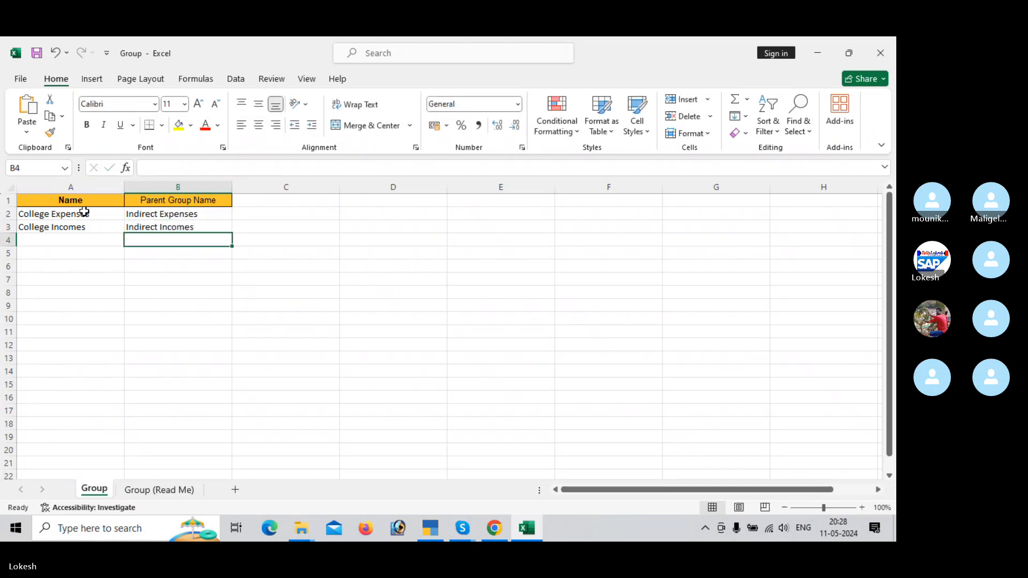
# Close the Group workbook and open the masters import in TallyPrime
pyautogui.click(82, 314)
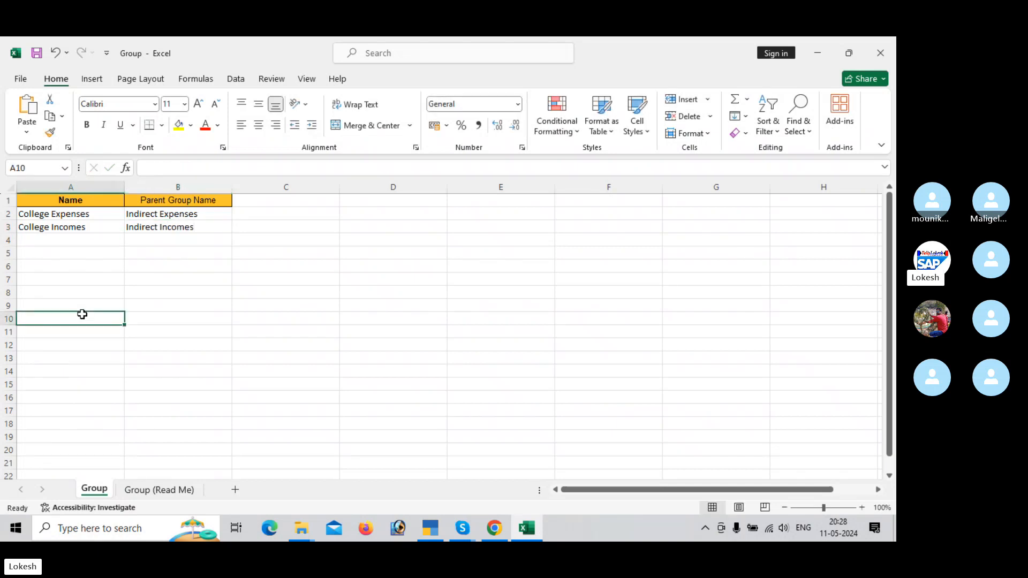
pyautogui.click(891, 53)
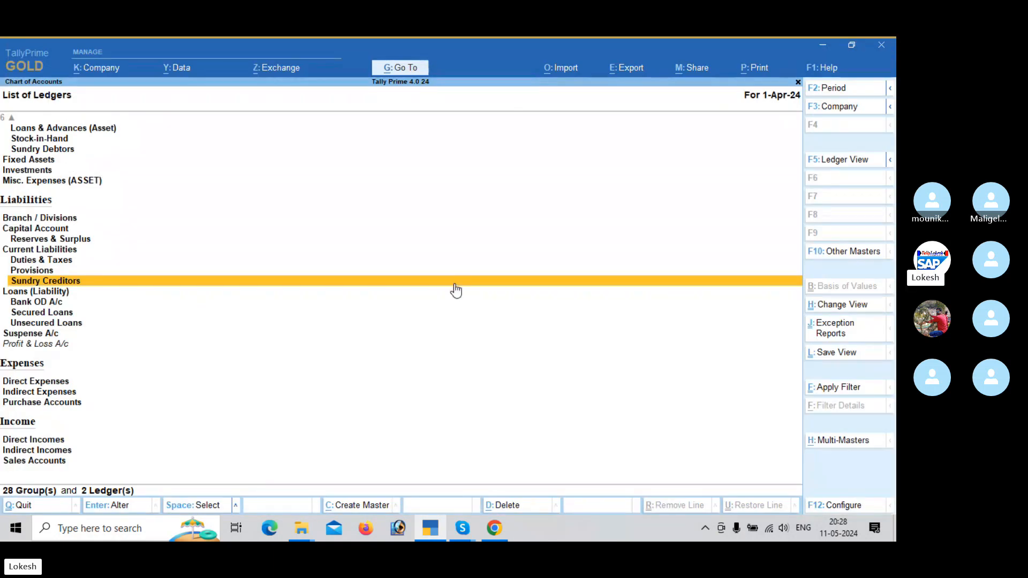
pyautogui.press('Escape')
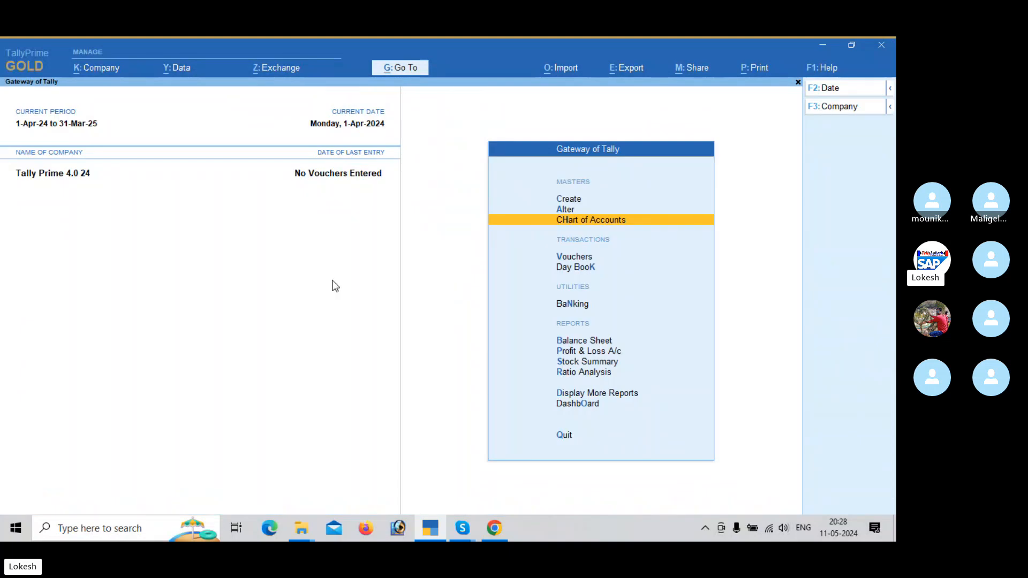
pyautogui.click(571, 73)
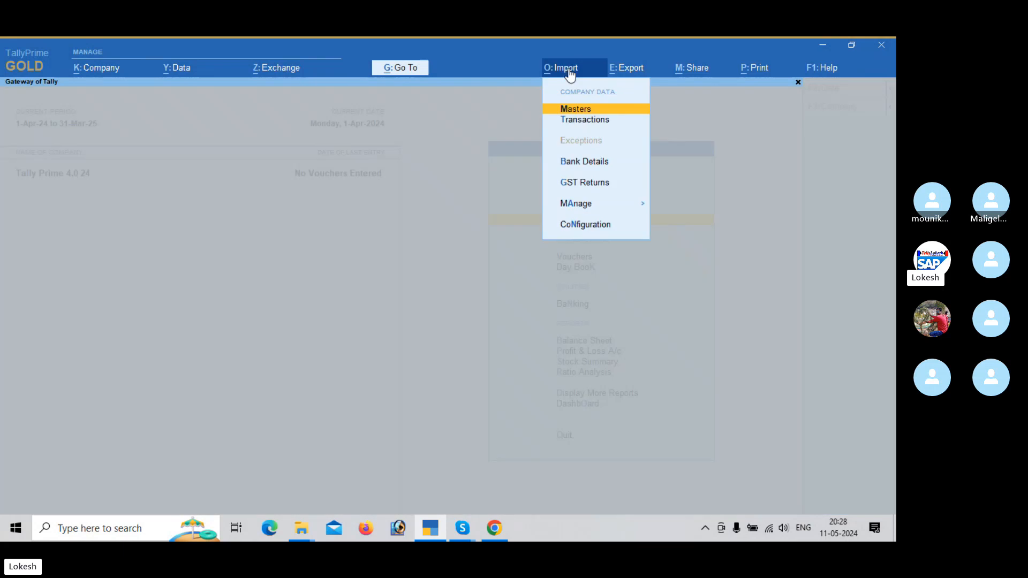
pyautogui.click(588, 113)
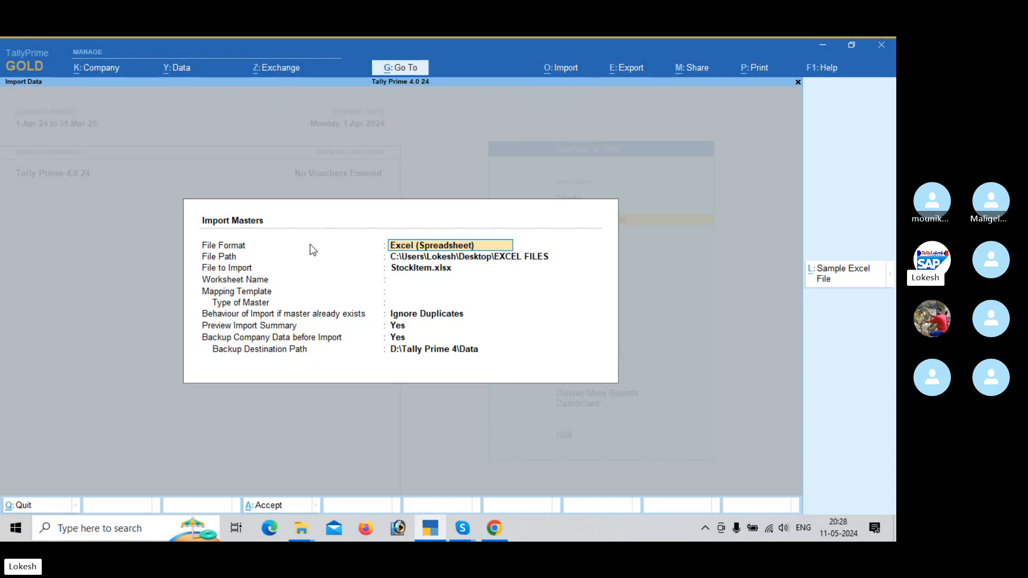
# Keep the Excel (Spreadsheet) format and choose Group.xlsx from the Excel Files folder on the Desktop as the file to import
pyautogui.press('Return')
pyautogui.press('Return')
pyautogui.press('Up')
pyautogui.press('Up')
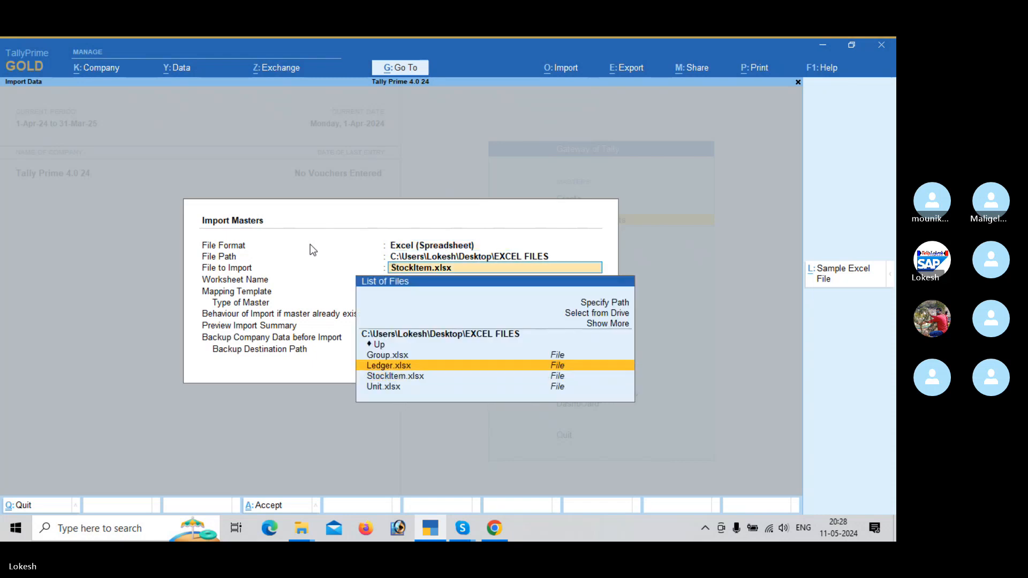
pyautogui.press('Up')
pyautogui.press('Up')
pyautogui.press('Up')
pyautogui.press('Up')
pyautogui.press('Return')
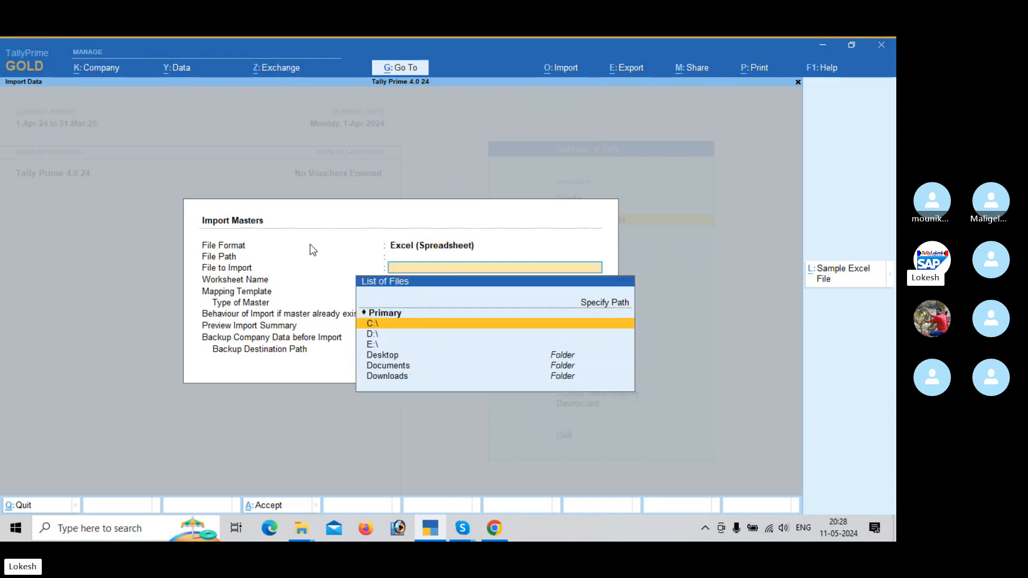
pyautogui.press('Down')
pyautogui.press('Down')
pyautogui.press('Down')
pyautogui.press('Return')
pyautogui.press('Down')
pyautogui.press('Return')
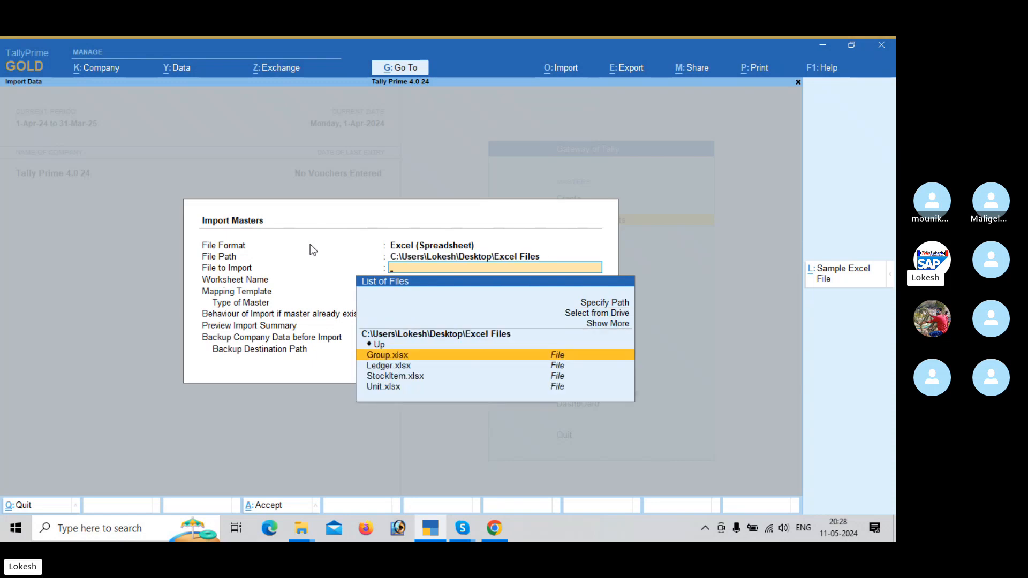
pyautogui.press('Return')
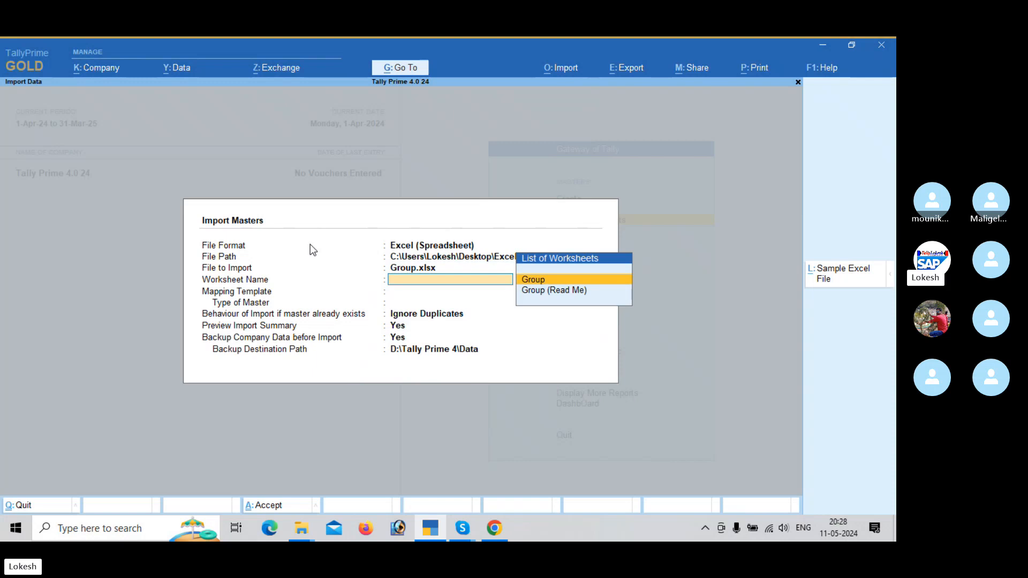
# Import worksheet Group with the Default Template as master type Group, keeping Ignore Duplicates, the import summary preview and the company data backup enabled
pyautogui.press('Return')
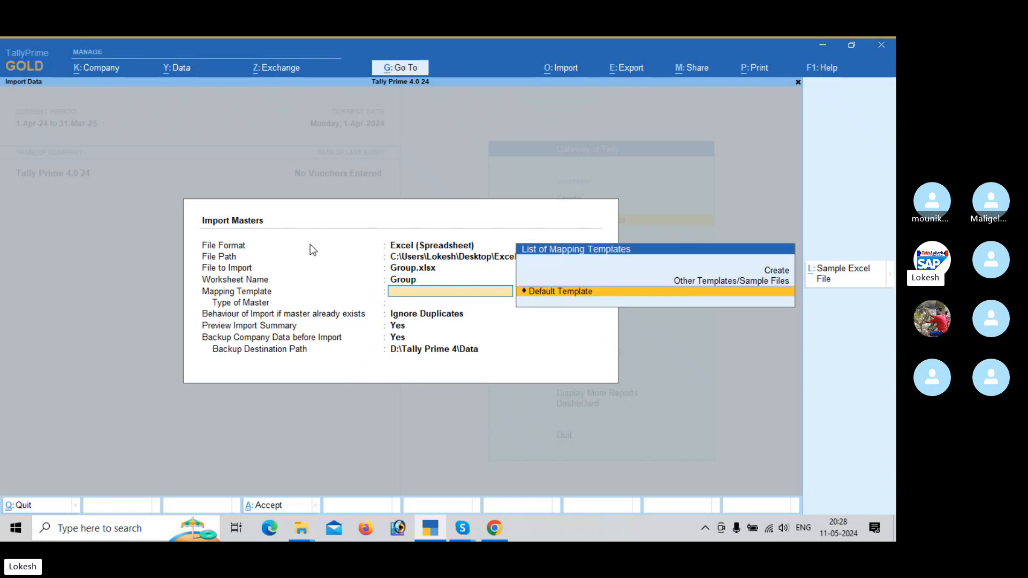
pyautogui.press('Return')
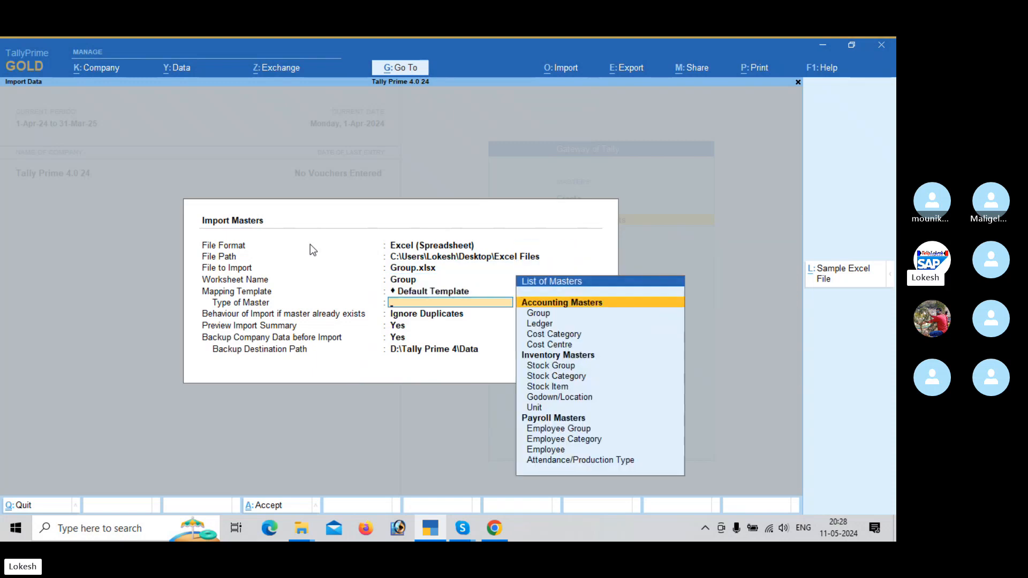
pyautogui.press('Down')
pyautogui.press('Return')
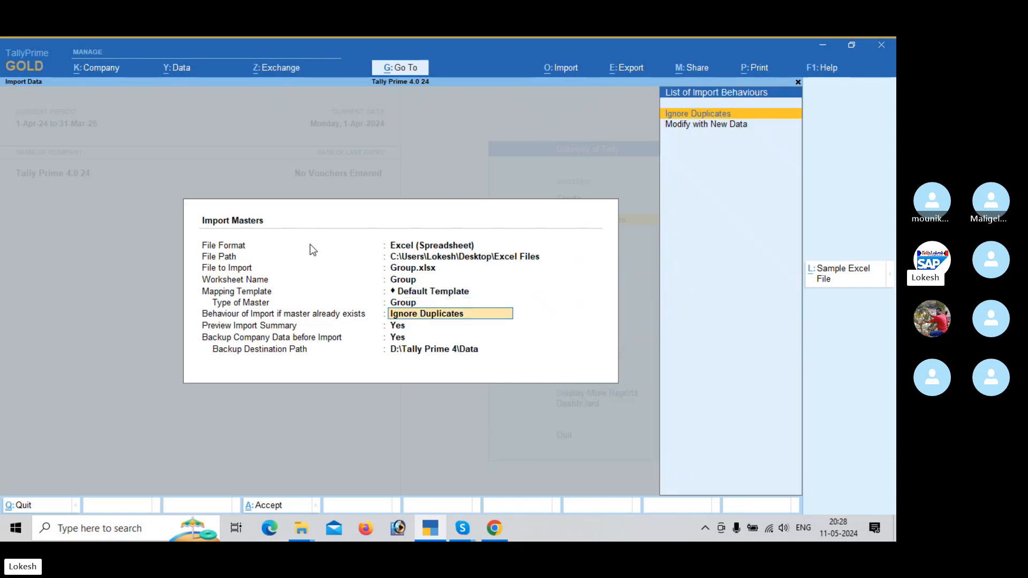
pyautogui.press('Return')
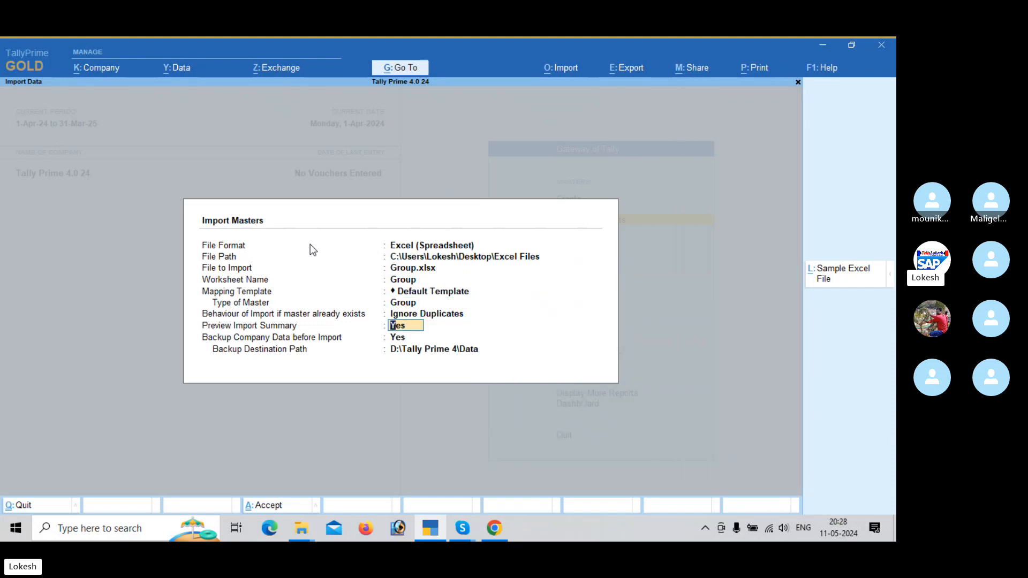
pyautogui.press('Return')
pyautogui.press('Return')
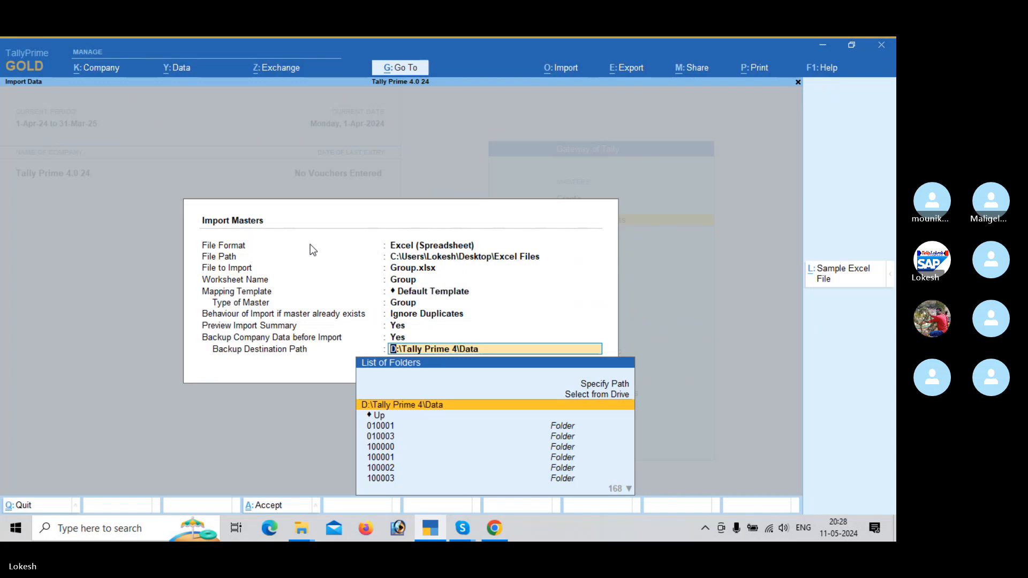
# Set the backup destination to the Excel Files folder on the Desktop and accept the import settings to preview the summary
pyautogui.press('Return')
pyautogui.press('Down')
pyautogui.press('Down')
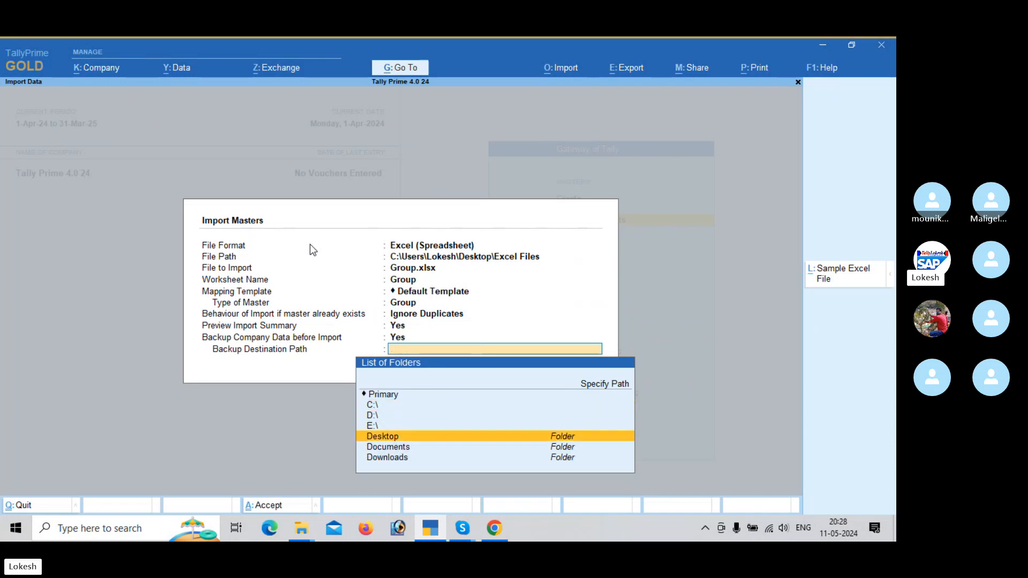
pyautogui.press('Return')
pyautogui.press('Down')
pyautogui.press('Down')
pyautogui.press('Return')
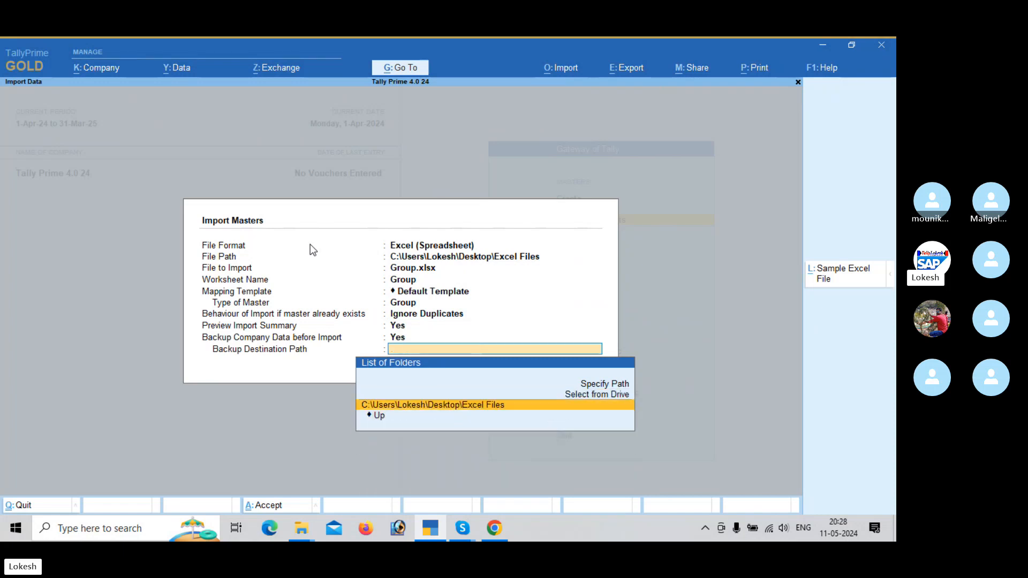
pyautogui.press('Return')
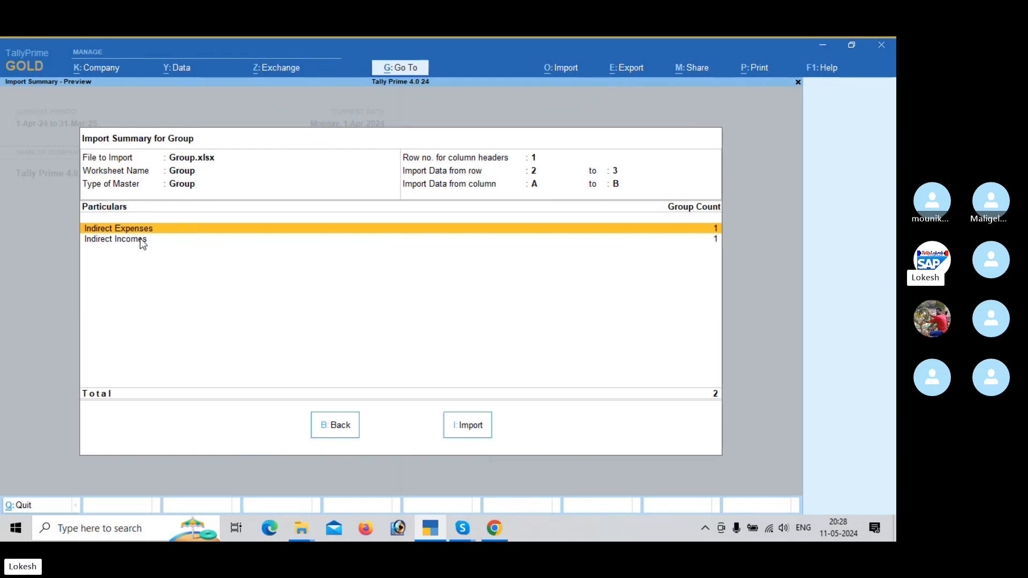
# Open the Group workbook from the Excel Files folder and examine its data rows, columns and worksheet name against the import summary
pyautogui.click(301, 529)
pyautogui.click(361, 483)
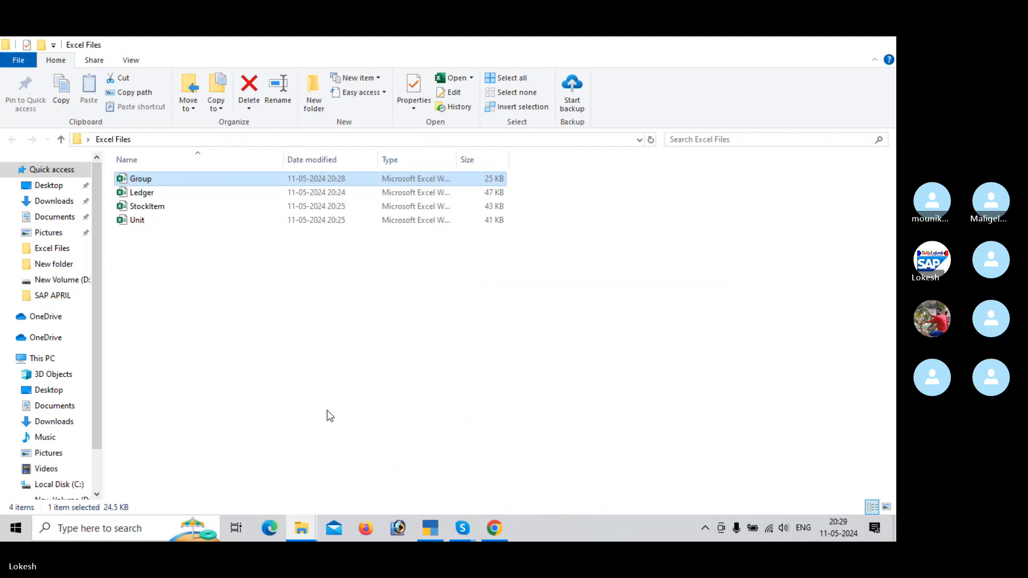
pyautogui.doubleClick(214, 179)
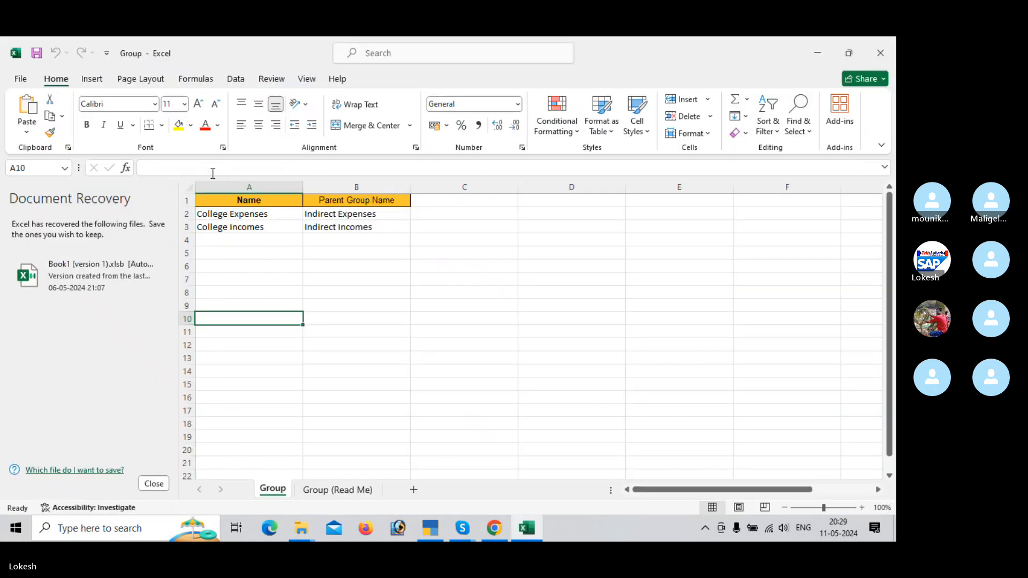
pyautogui.click(189, 217)
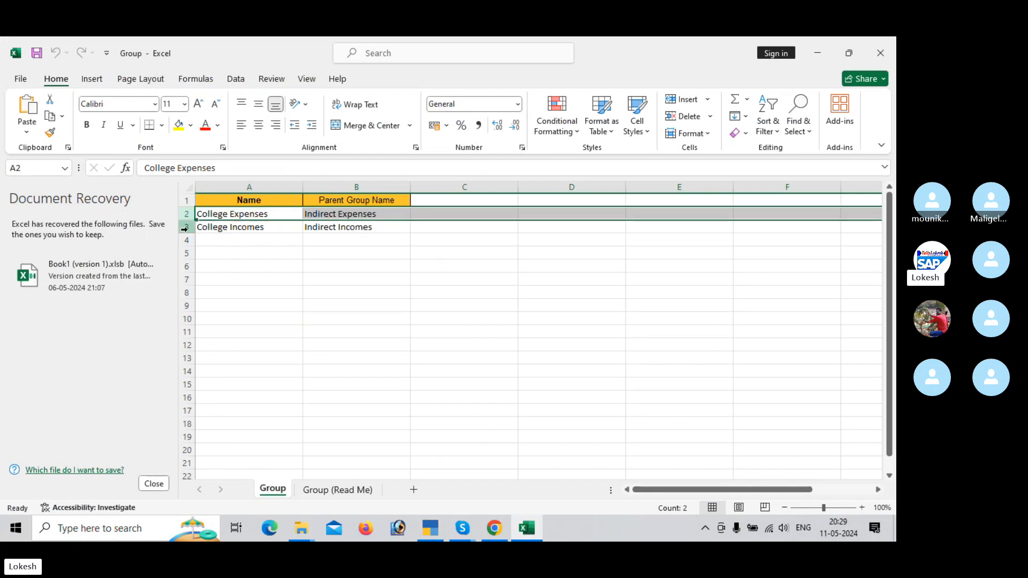
pyautogui.click(189, 227)
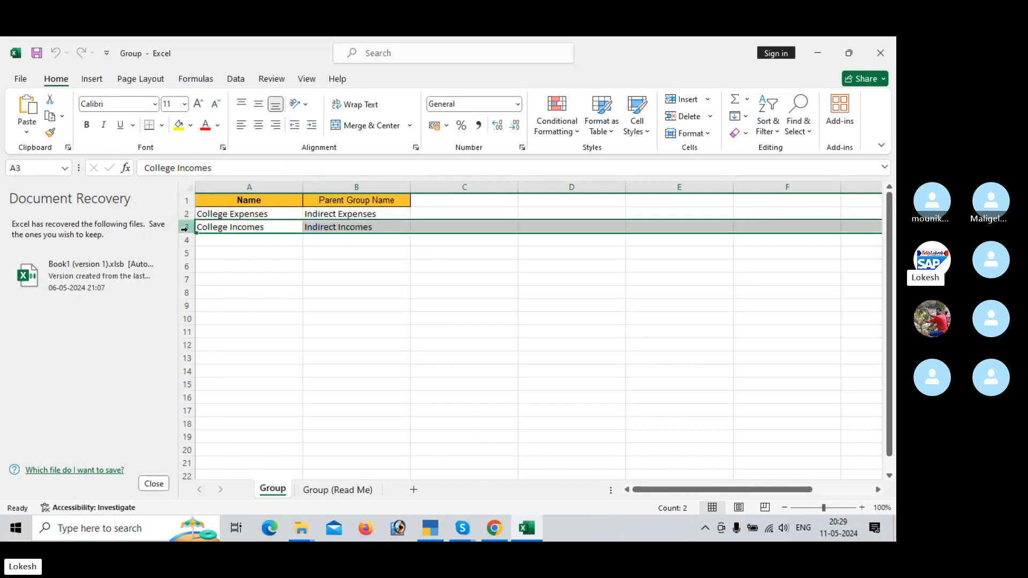
pyautogui.click(257, 187)
pyautogui.click(354, 185)
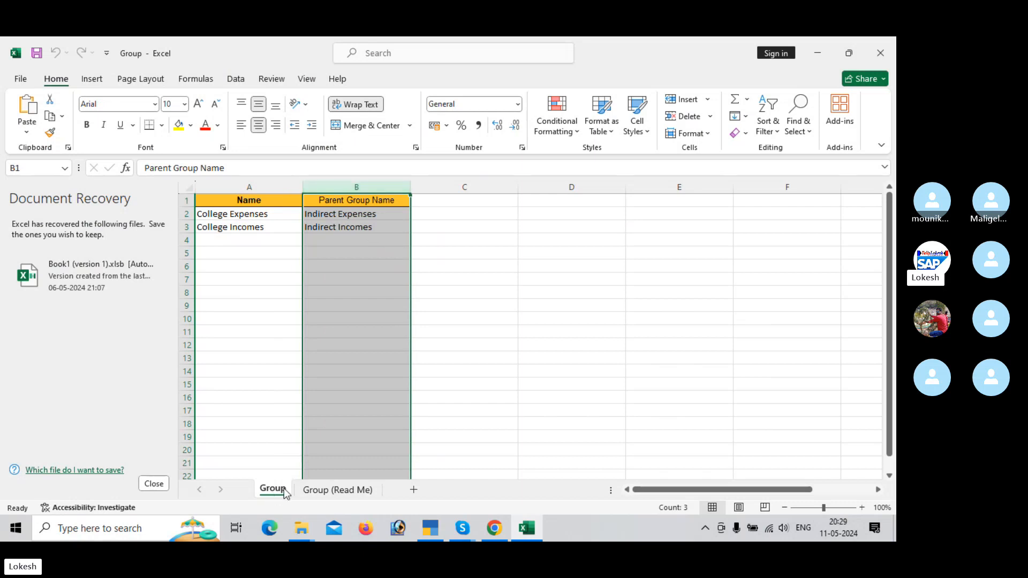
pyautogui.click(572, 307)
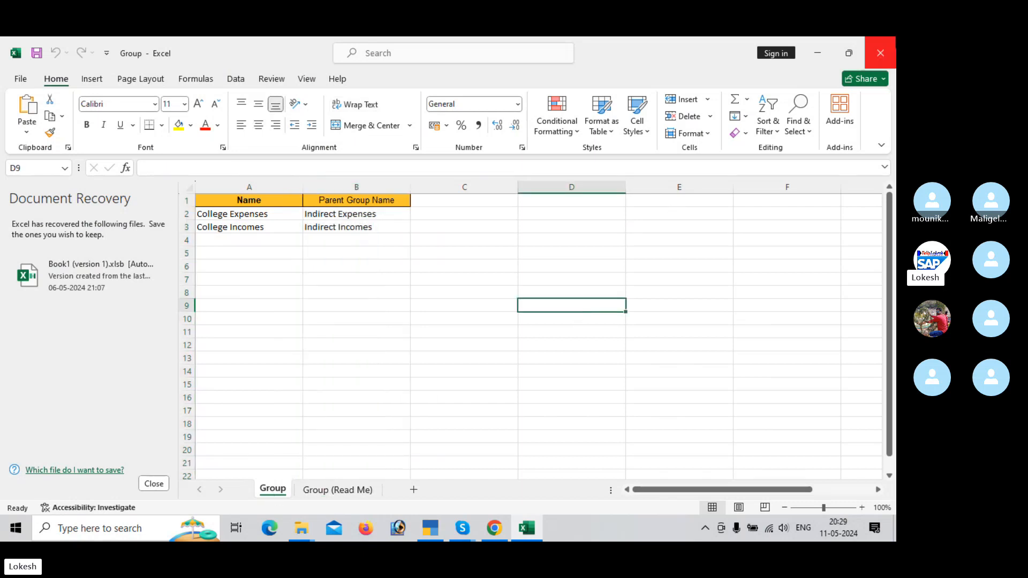
# Close the Group workbook, choosing to keep the recovered files available for viewing
pyautogui.click(880, 53)
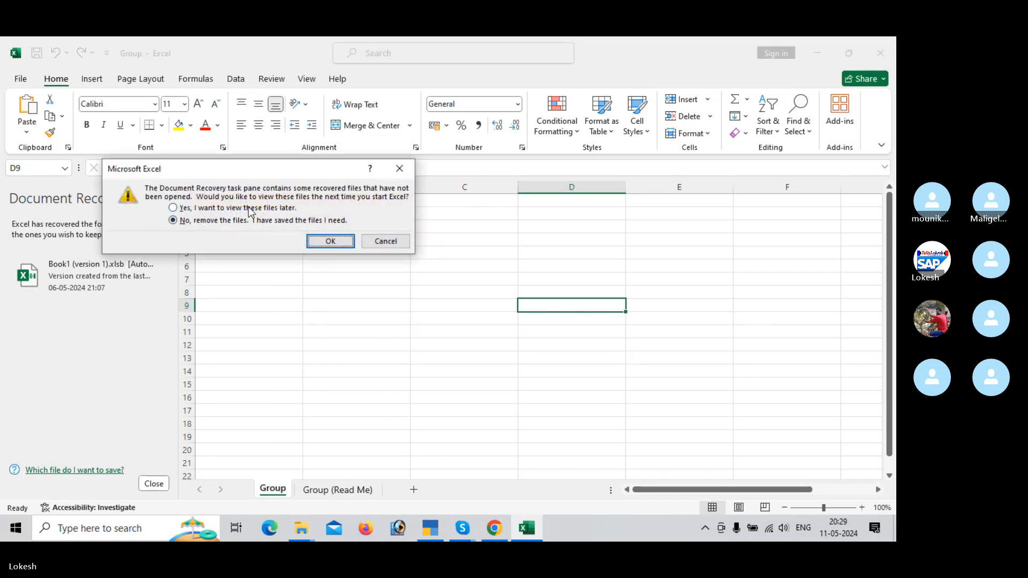
pyautogui.click(173, 209)
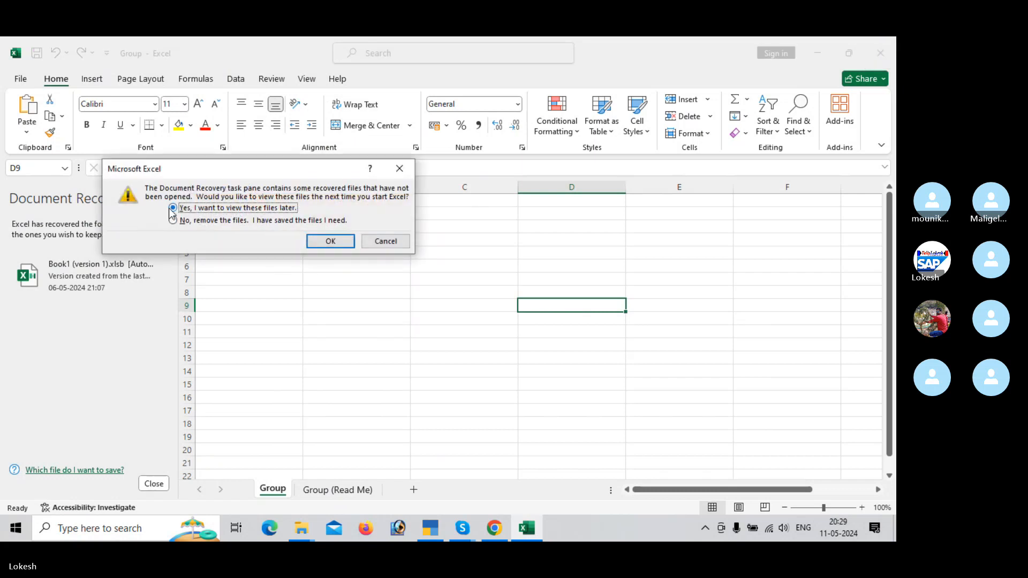
pyautogui.click(329, 241)
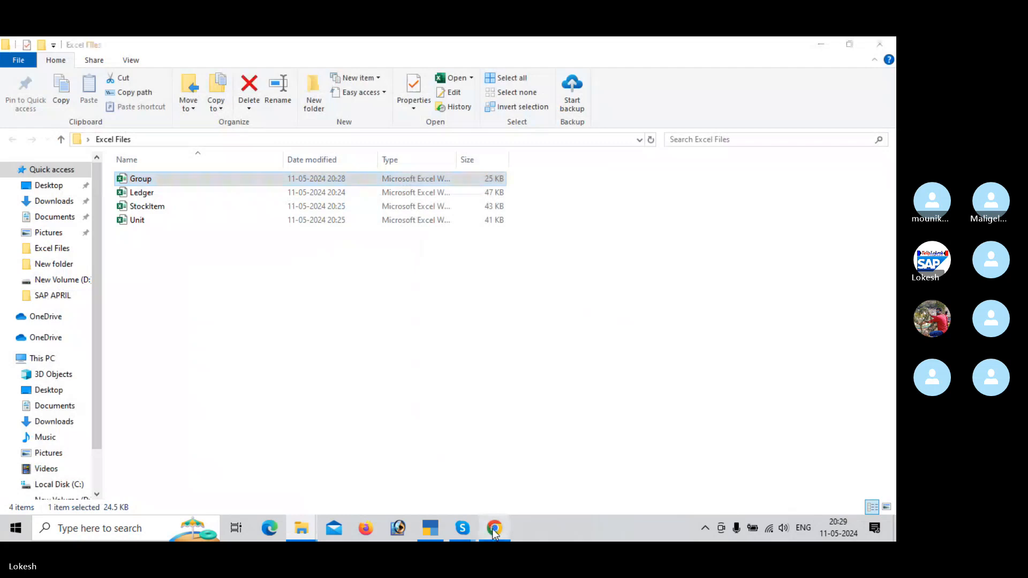
# Switch back to TallyPrime, run the group import from the summary preview and dismiss the completion message
pyautogui.click(493, 530)
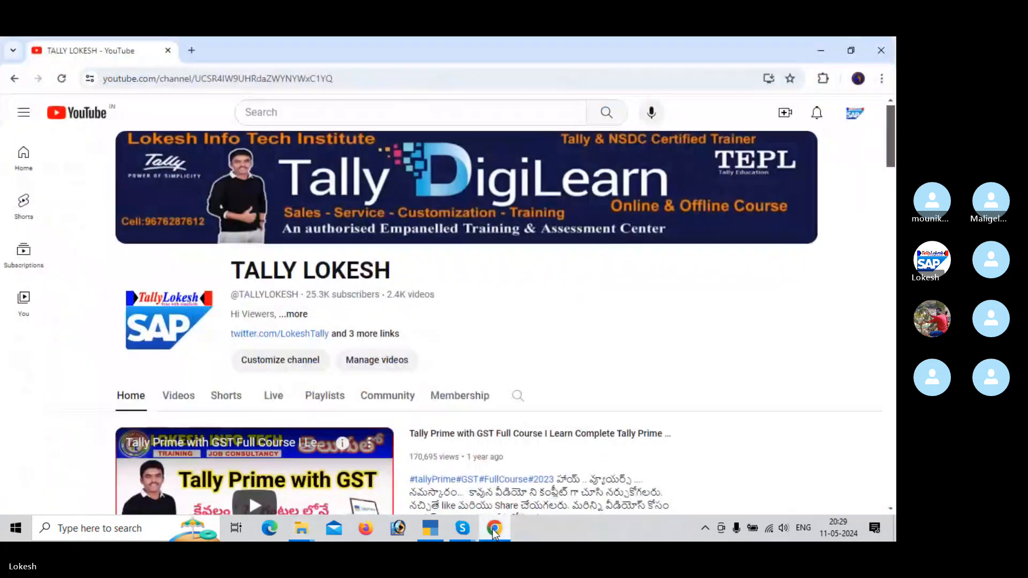
pyautogui.click(427, 533)
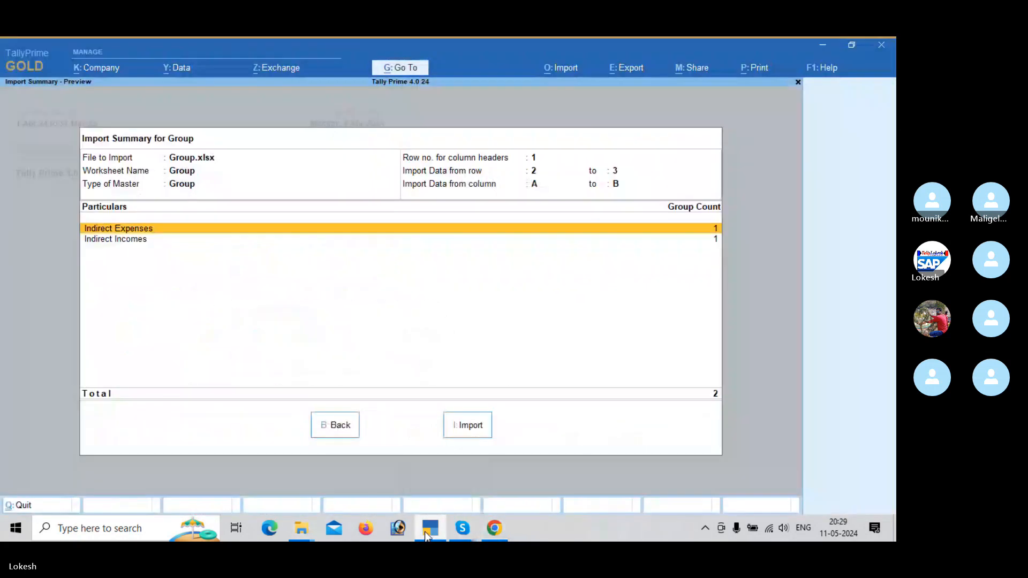
pyautogui.click(471, 426)
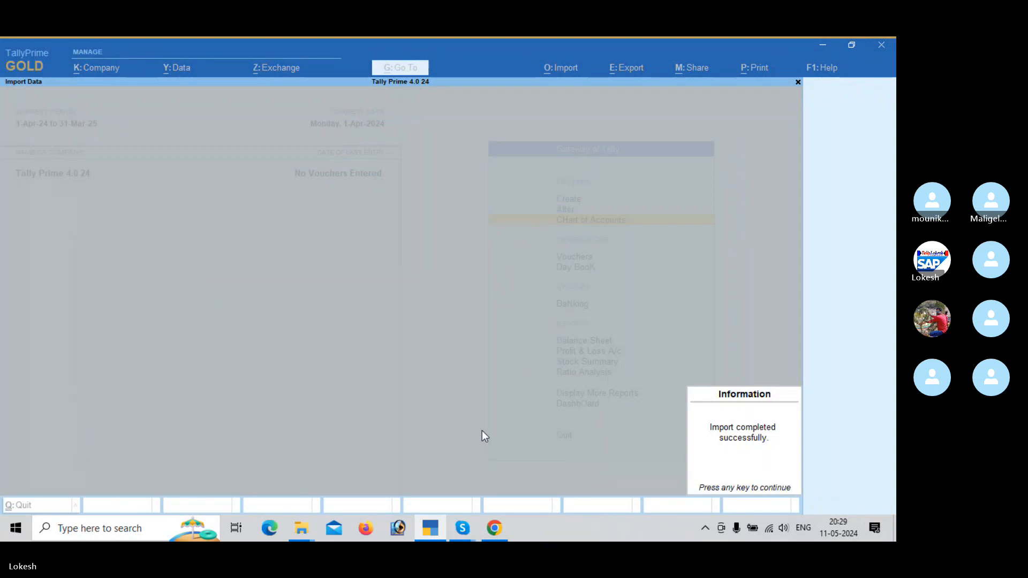
pyautogui.click(738, 444)
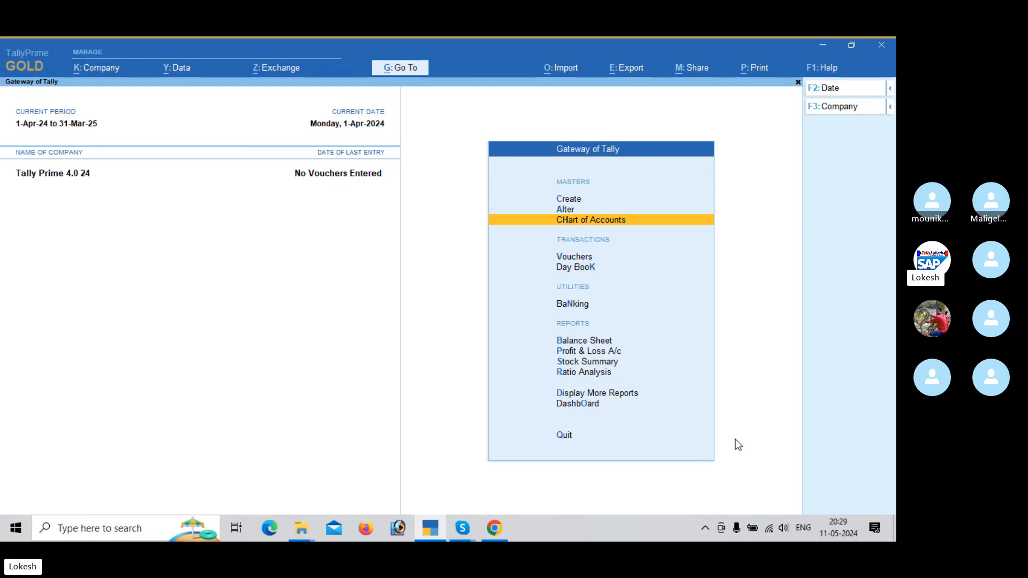
# Open the list of groups for alteration and look through it for College Expenses and College Incomes
pyautogui.press('Up')
pyautogui.press('Up')
pyautogui.press('Down')
pyautogui.press('Return')
pyautogui.press('Return')
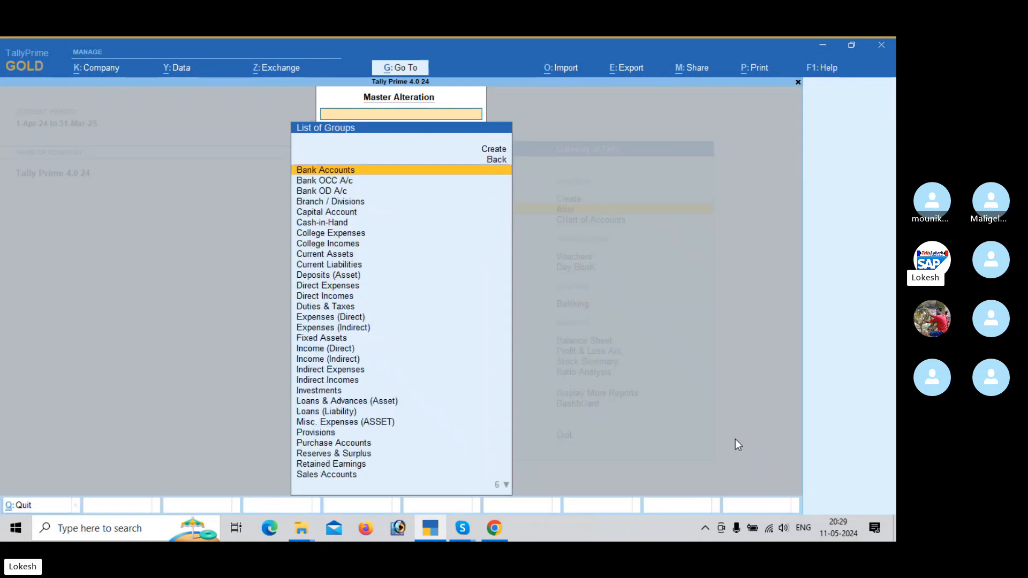
pyautogui.press('Down')
pyautogui.press('Down')
pyautogui.press('Down')
pyautogui.press('Down')
pyautogui.press('Down')
pyautogui.press('Down')
pyautogui.press('Down')
pyautogui.press('Down')
pyautogui.press('Down')
pyautogui.press('Down')
pyautogui.press('Down')
pyautogui.press('Down')
pyautogui.press('Down')
pyautogui.press('Down')
pyautogui.press('Down')
pyautogui.press('Down')
pyautogui.press('Down')
pyautogui.press('Down')
pyautogui.press('Down')
pyautogui.press('Down')
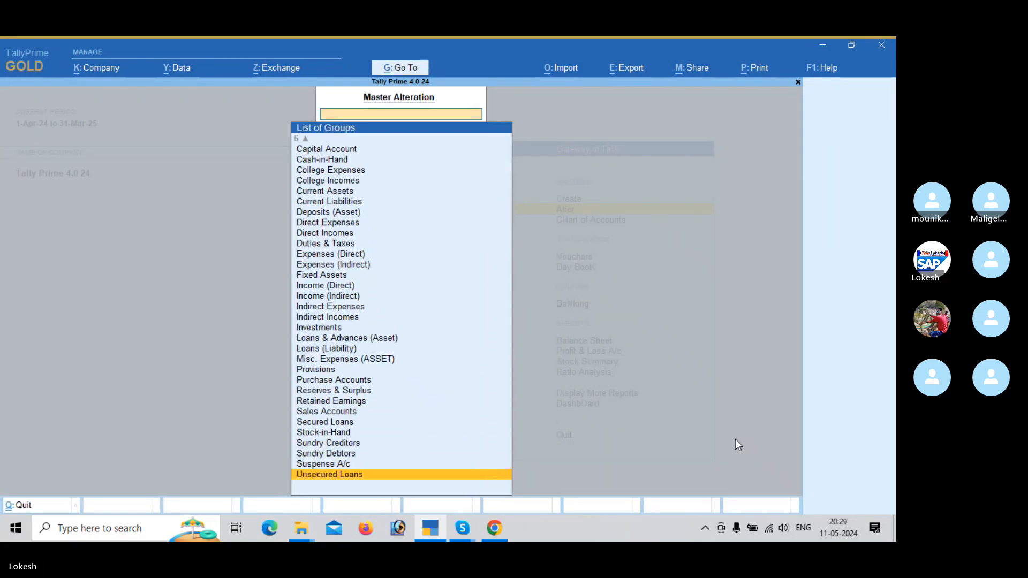
pyautogui.press('Up')
pyautogui.press('Up')
pyautogui.press('Up')
pyautogui.press('Up')
pyautogui.press('Up')
pyautogui.press('Up')
pyautogui.press('Up')
pyautogui.press('Up')
pyautogui.press('Up')
pyautogui.press('Up')
pyautogui.press('Up')
pyautogui.press('Up')
pyautogui.press('Up')
pyautogui.press('Up')
pyautogui.press('Up')
pyautogui.press('Up')
pyautogui.press('Up')
pyautogui.press('Up')
pyautogui.press('Up')
pyautogui.press('Up')
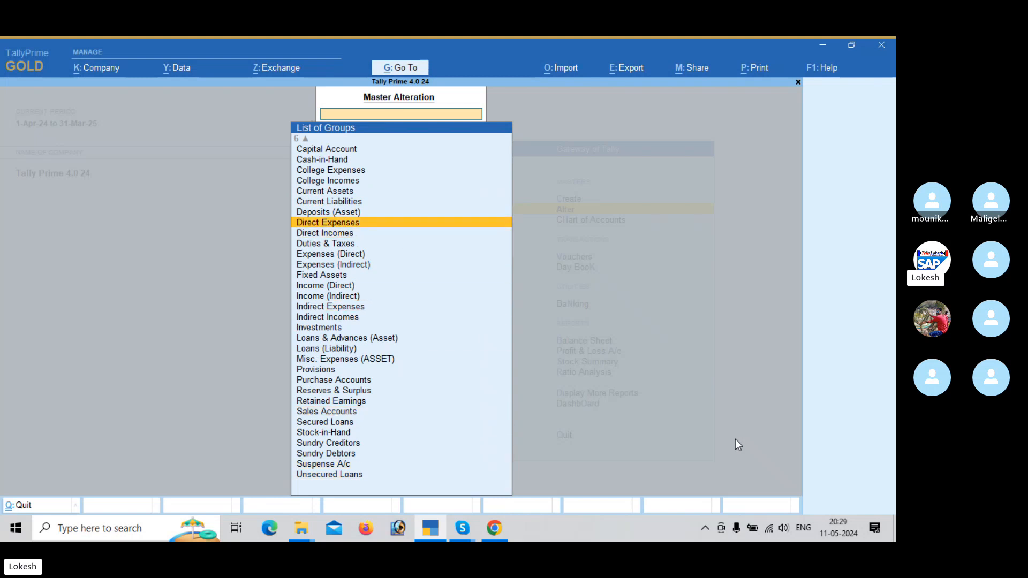
pyautogui.press('Up')
pyautogui.press('Up')
pyautogui.press('Up')
pyautogui.press('Up')
pyautogui.press('Up')
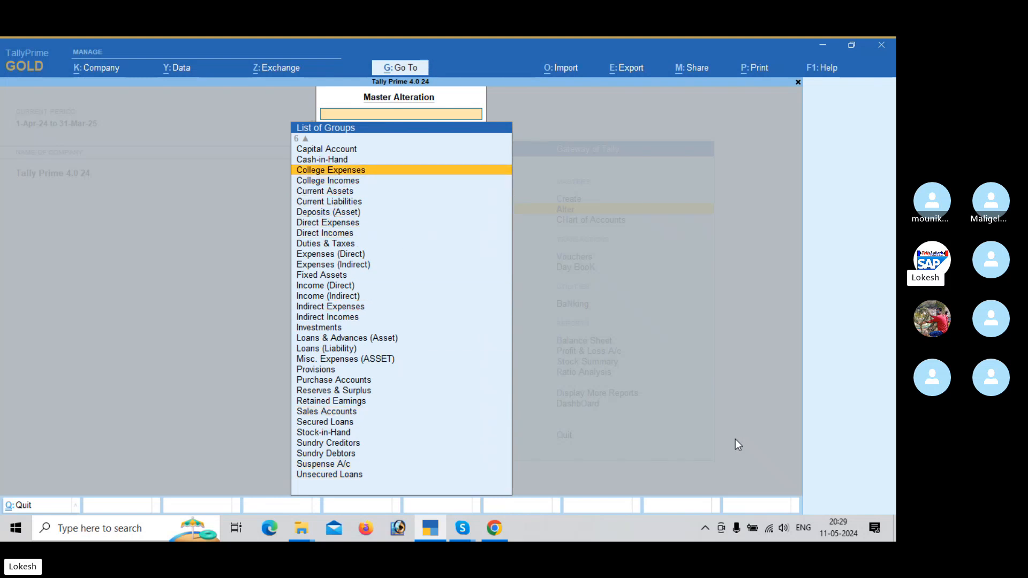
# Open the College Expenses group to check its parent group, and quit back to the Gateway without altering it
pyautogui.press('Down')
pyautogui.press('Up')
pyautogui.press('Return')
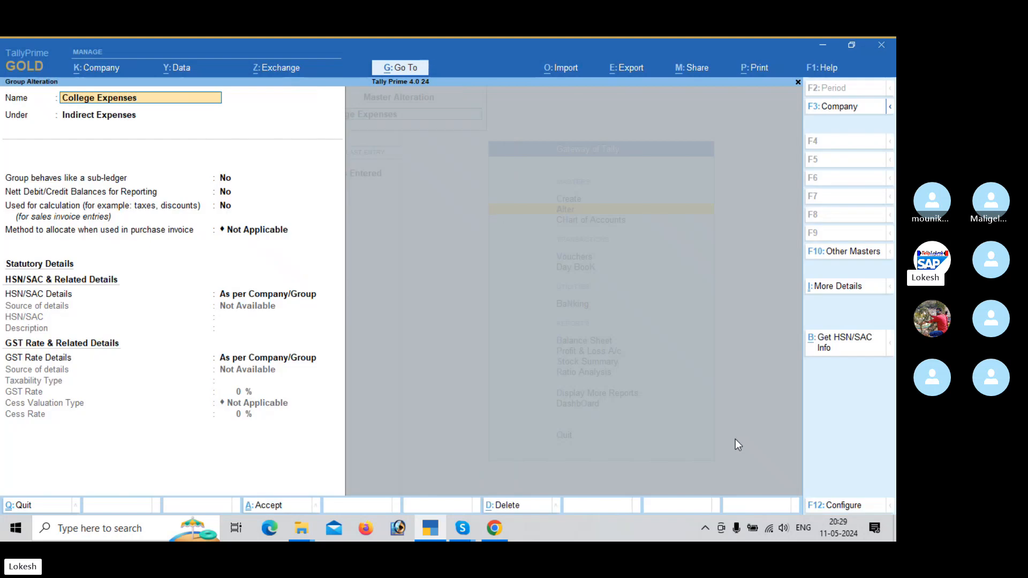
pyautogui.press('Escape')
pyautogui.press('Escape')
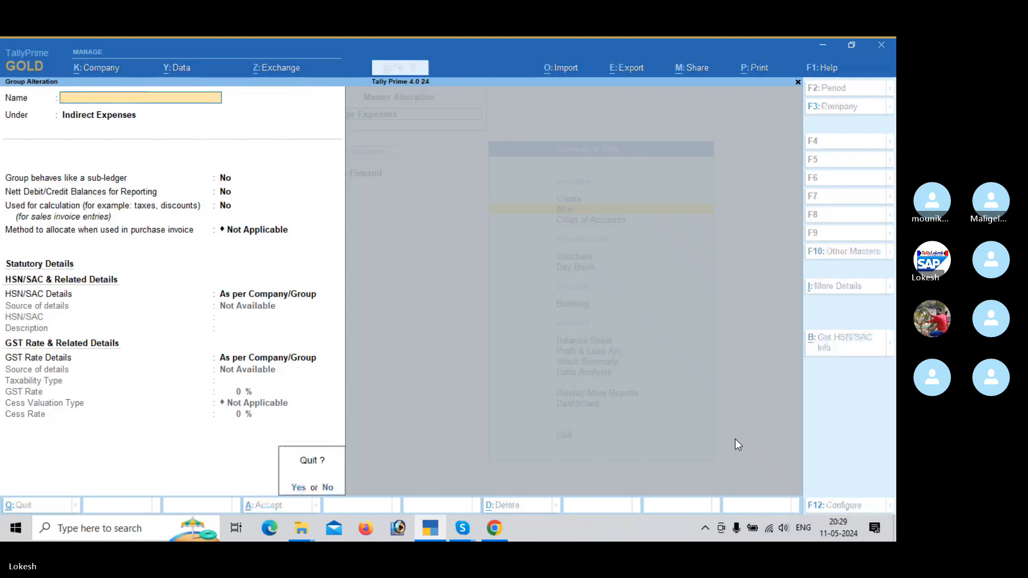
pyautogui.press('y')
pyautogui.press('Escape')
pyautogui.press('Escape')
# Examine where College Expenses and College Incomes sit in the Chart of Accounts group list, and leave the list
pyautogui.press('Down')
pyautogui.press('Return')
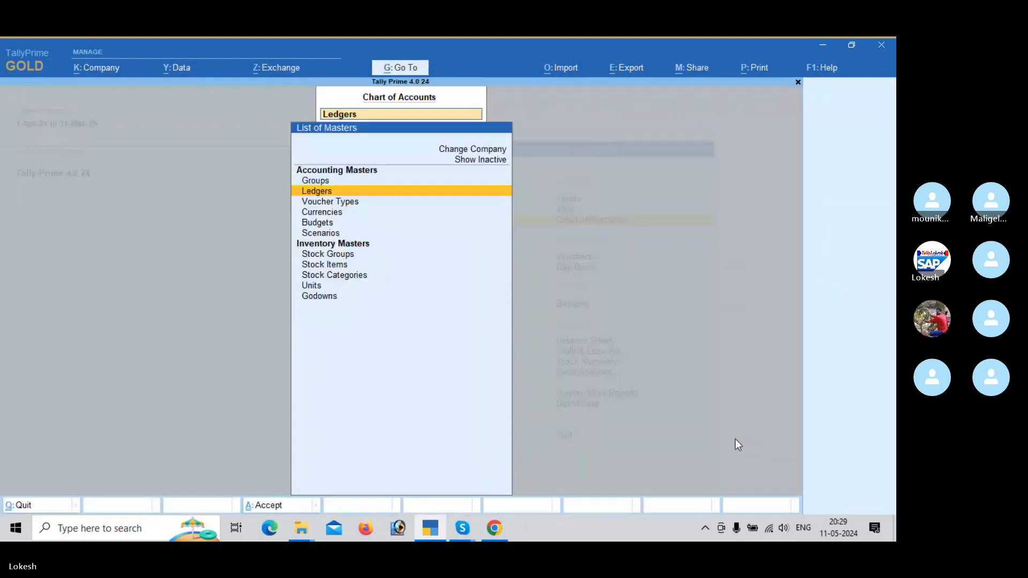
pyautogui.press('Up')
pyautogui.press('Return')
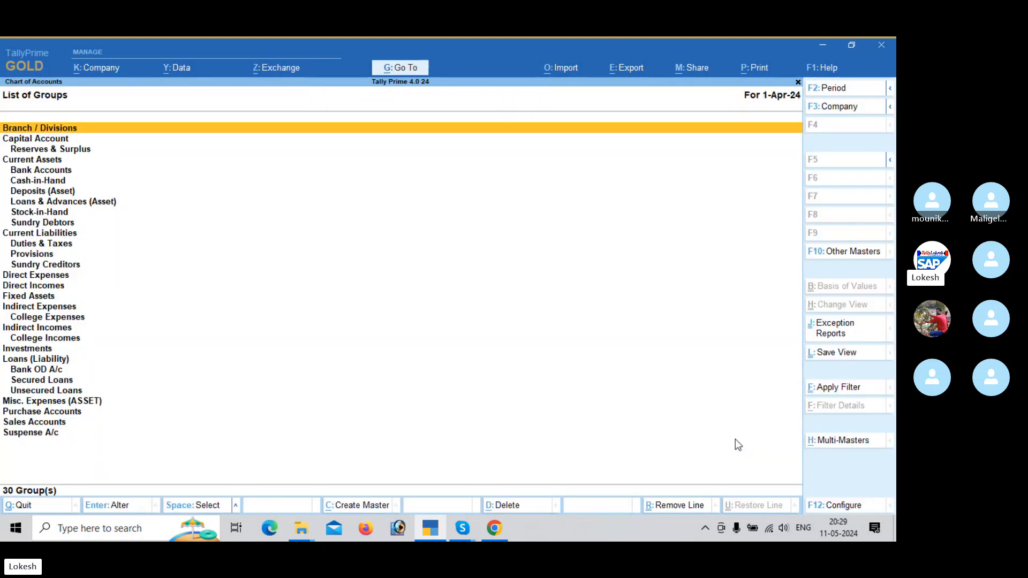
pyautogui.press('Down')
pyautogui.press('Down')
pyautogui.press('Down')
pyautogui.press('Down')
pyautogui.press('Down')
pyautogui.press('Down')
pyautogui.press('Down')
pyautogui.press('Down')
pyautogui.press('Down')
pyautogui.press('Down')
pyautogui.press('Down')
pyautogui.press('Down')
pyautogui.press('Down')
pyautogui.press('Down')
pyautogui.press('Down')
pyautogui.press('Down')
pyautogui.press('Down')
pyautogui.press('Down')
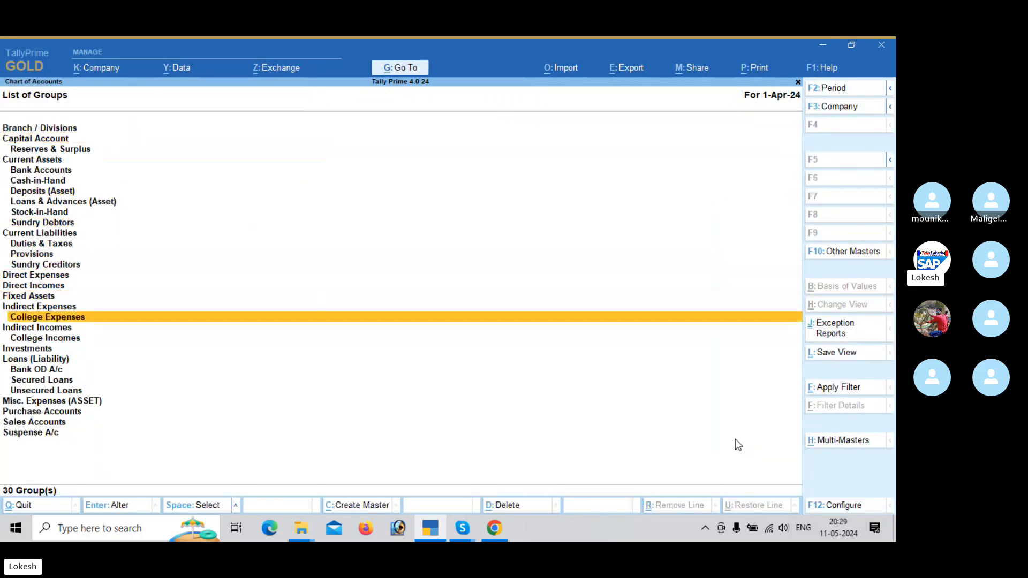
pyautogui.press('Down')
pyautogui.press('Down')
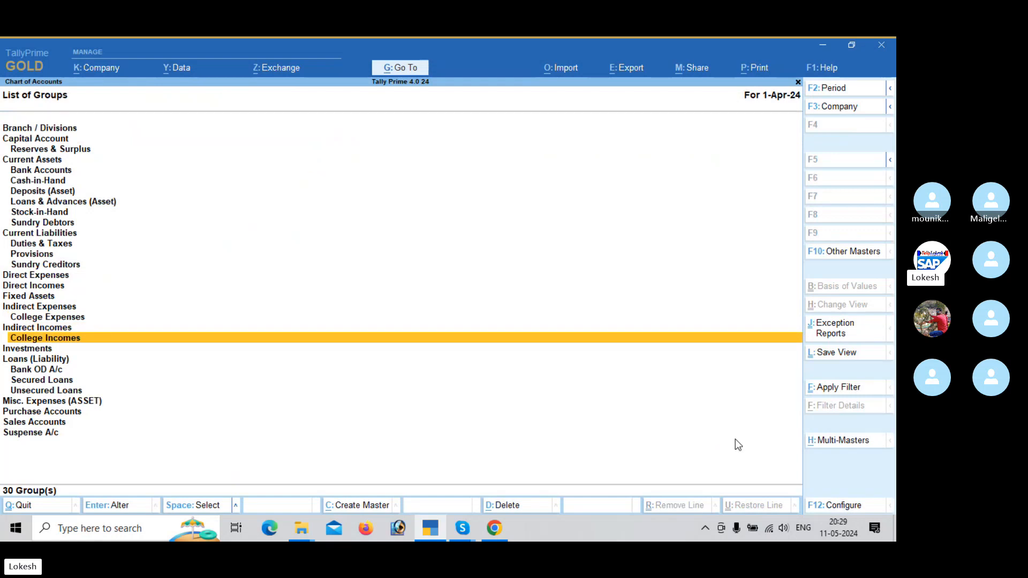
pyautogui.press('Escape')
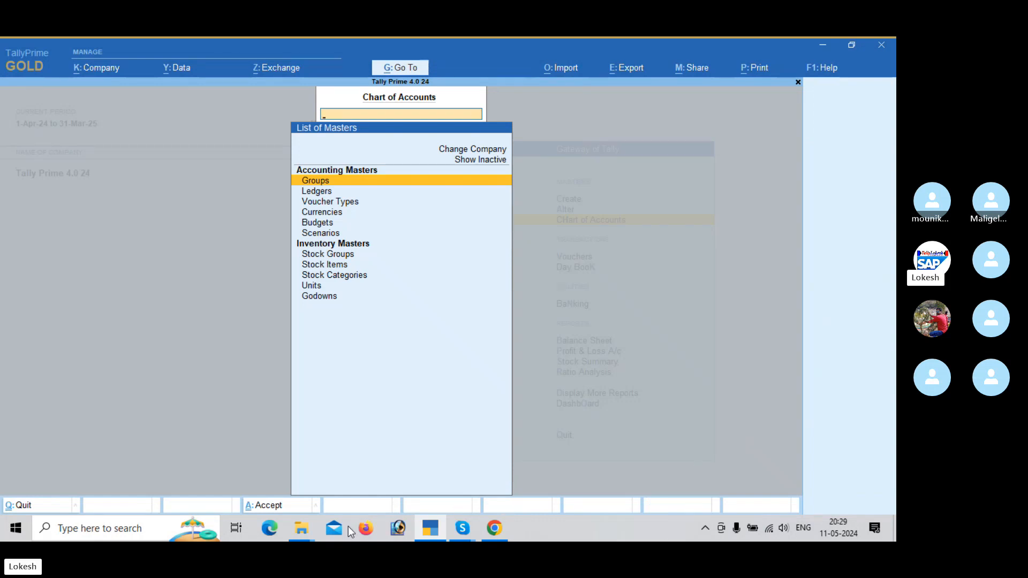
# Open the Ledger workbook at its Ledger worksheet and close Document Recovery, keeping the recovered files available for viewing
pyautogui.click(303, 528)
pyautogui.click(365, 446)
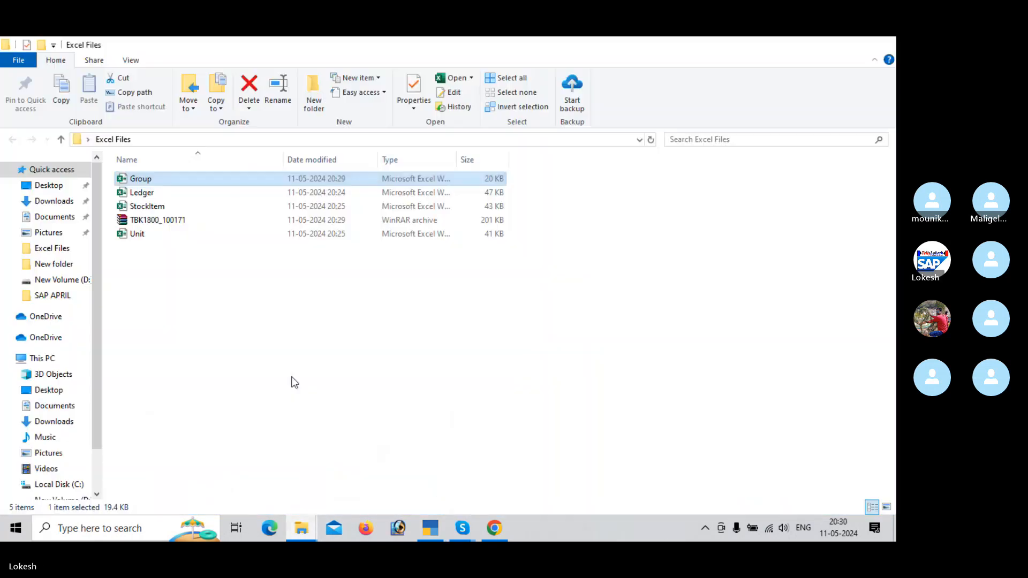
pyautogui.doubleClick(167, 196)
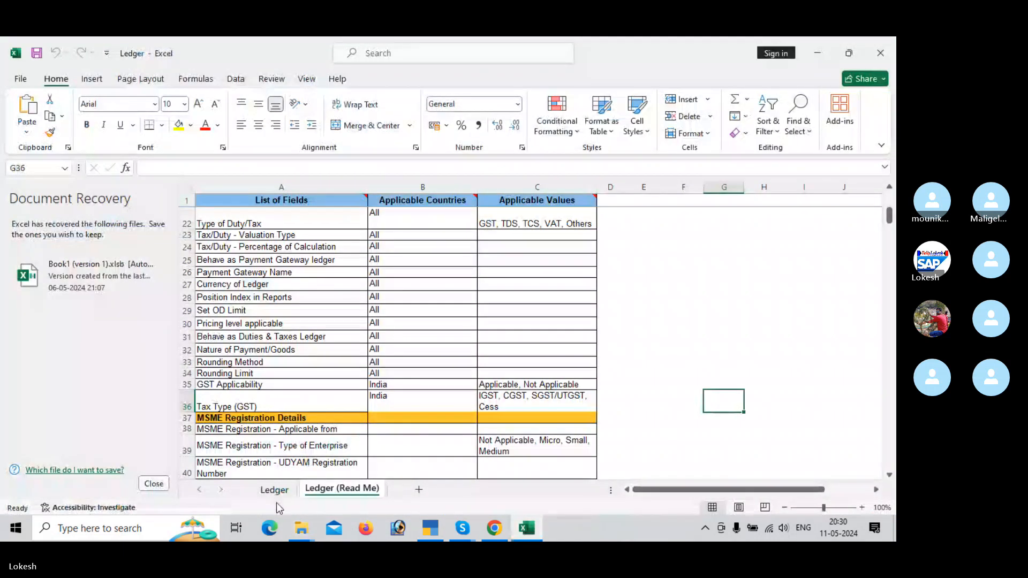
pyautogui.click(274, 491)
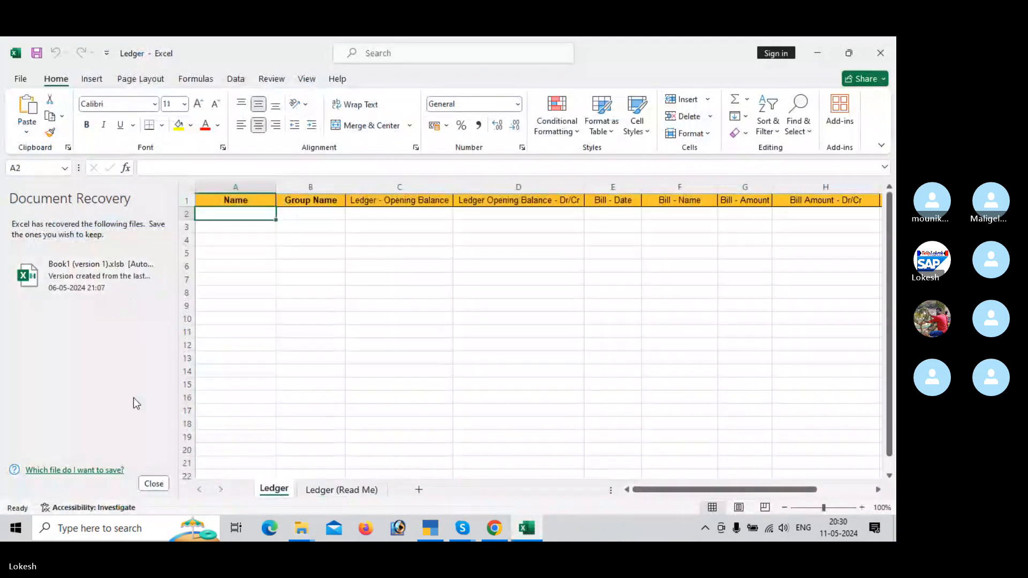
pyautogui.click(154, 484)
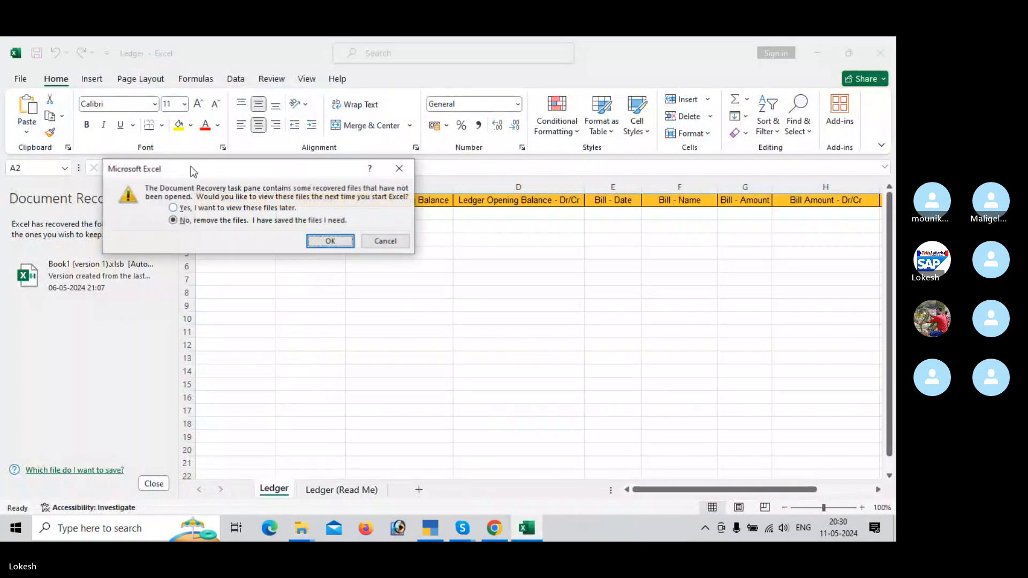
pyautogui.click(181, 208)
pyautogui.click(331, 243)
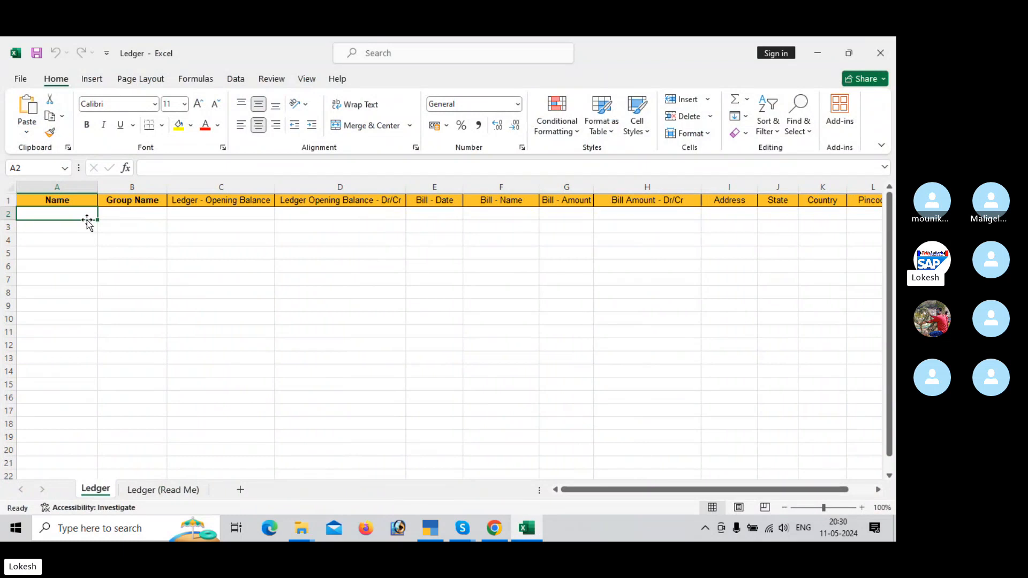
# Enter the ledger Capital with group name Capital Account in row 2 of the Ledger worksheet
pyautogui.write('Capital')
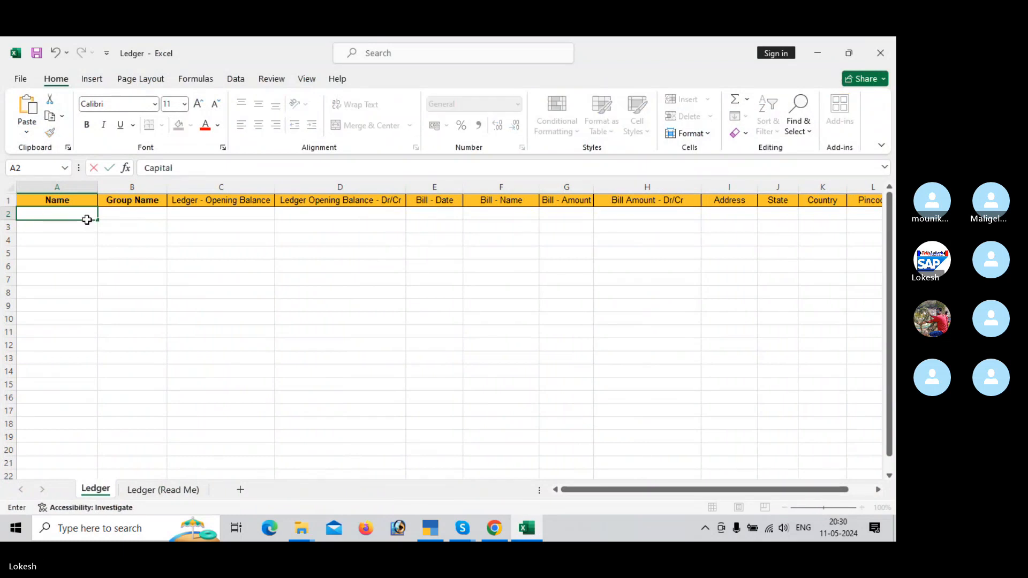
pyautogui.press('Tab')
pyautogui.write('Capital')
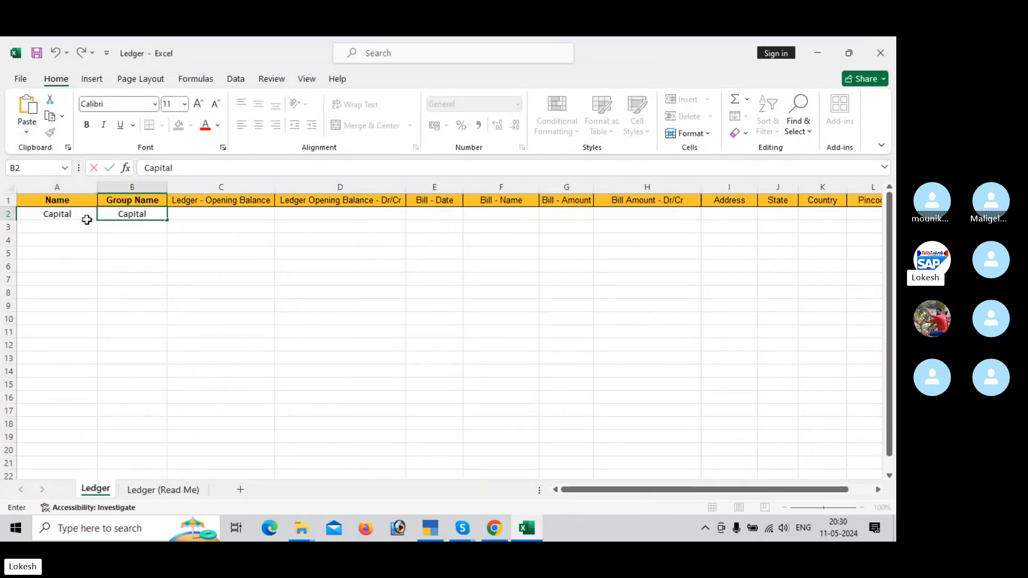
pyautogui.write(' Account')
pyautogui.press('Return')
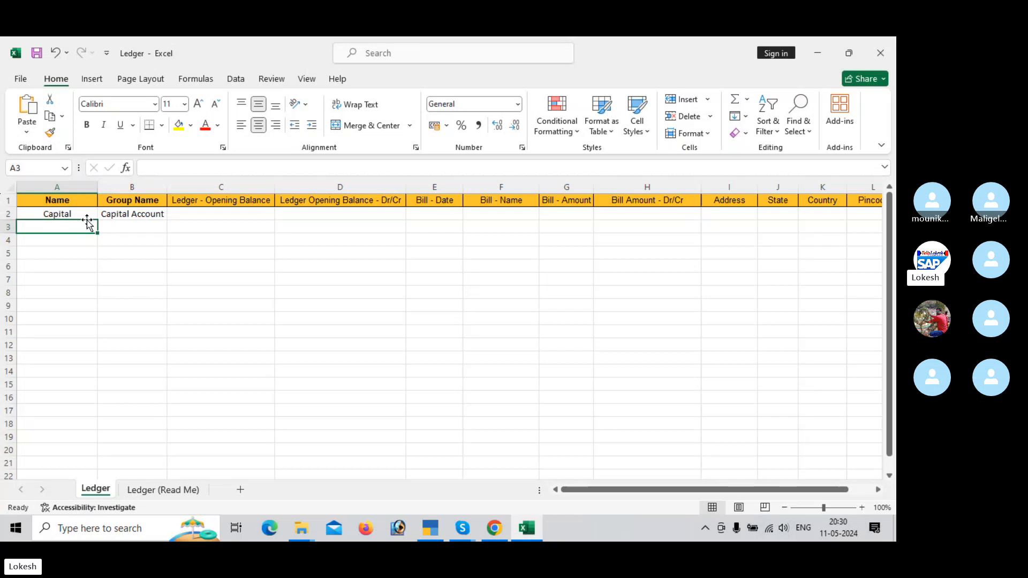
# Enter the ledger Purchase with group name Purchase Account in row 3 of the Ledger worksheet
pyautogui.write('Purchase')
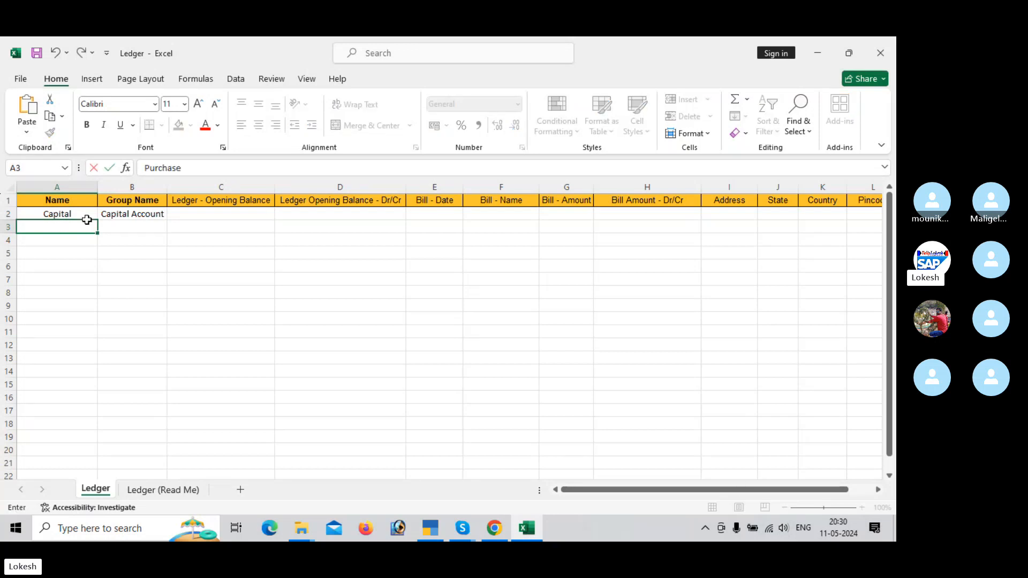
pyautogui.press('Tab')
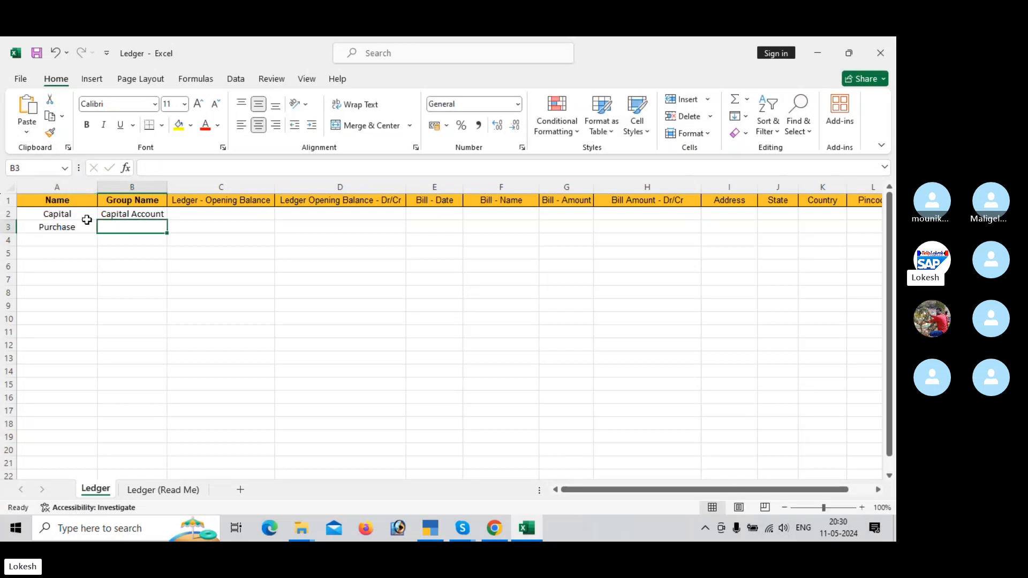
pyautogui.write('Purchase')
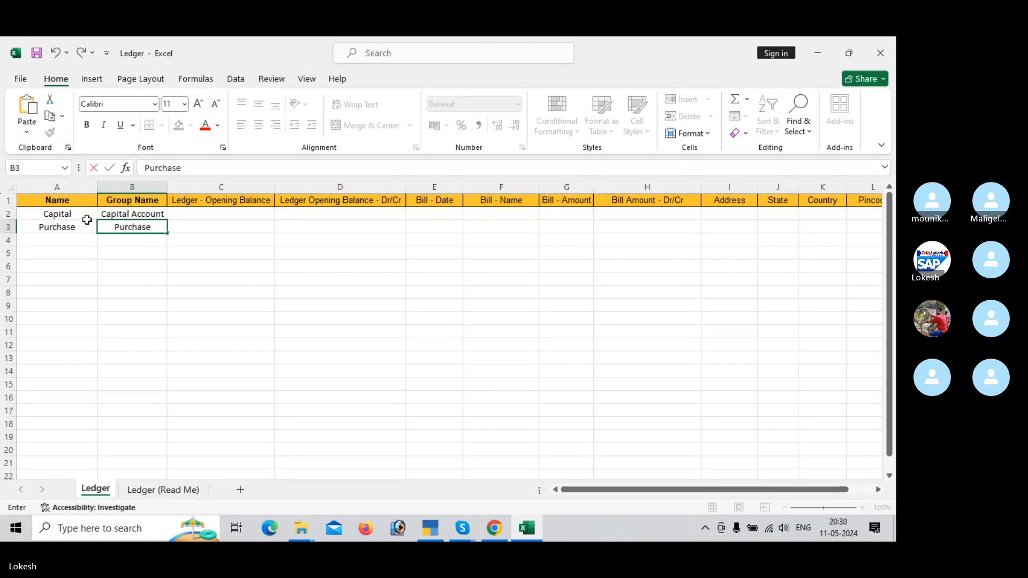
pyautogui.write(' Account')
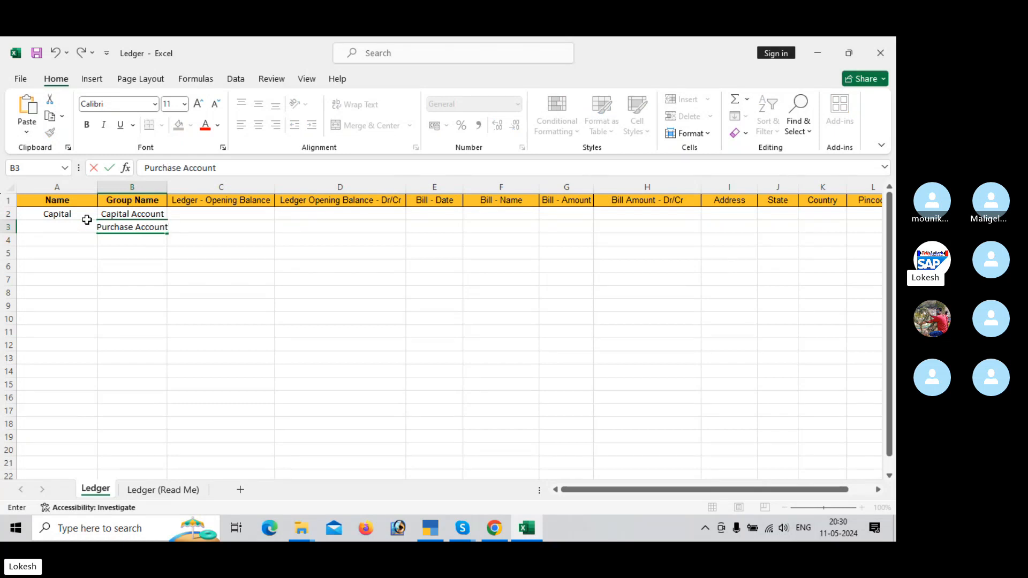
pyautogui.press('Return')
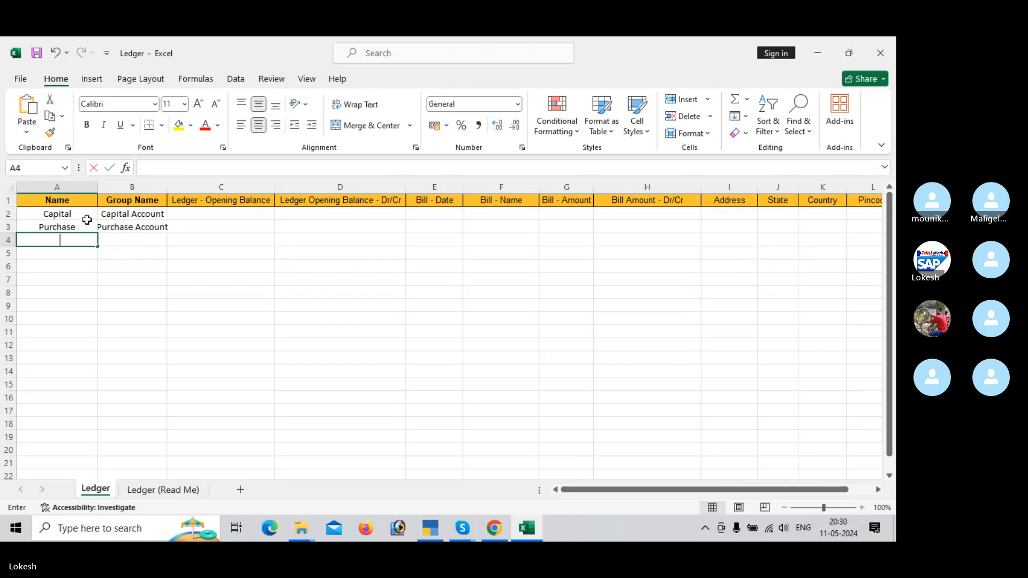
# Enter the ledger Sales with group name Sales Account in row 4
pyautogui.write('Sales')
pyautogui.press('Tab')
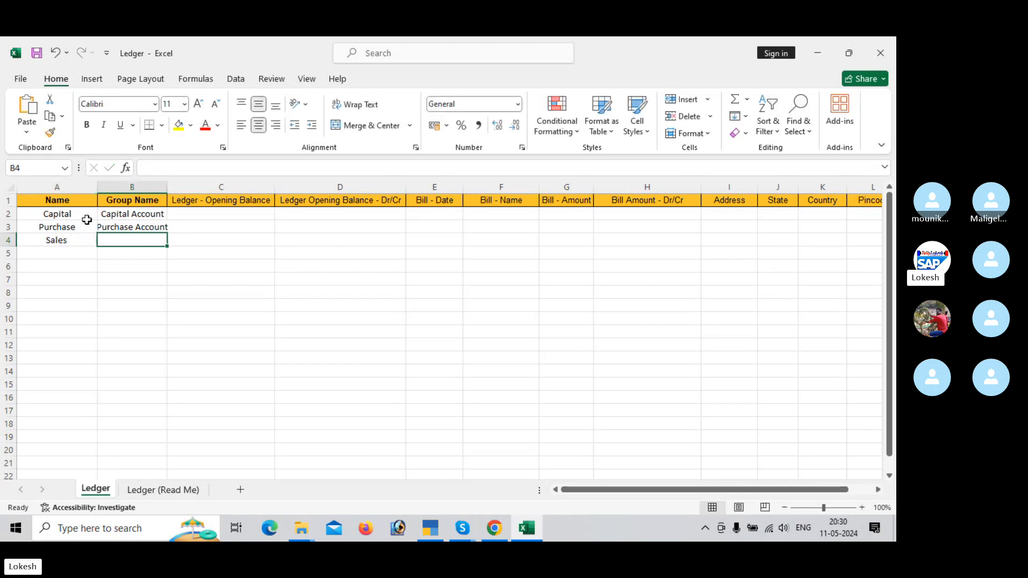
pyautogui.write('s')
pyautogui.press('BackSpace')
pyautogui.press('BackSpace')
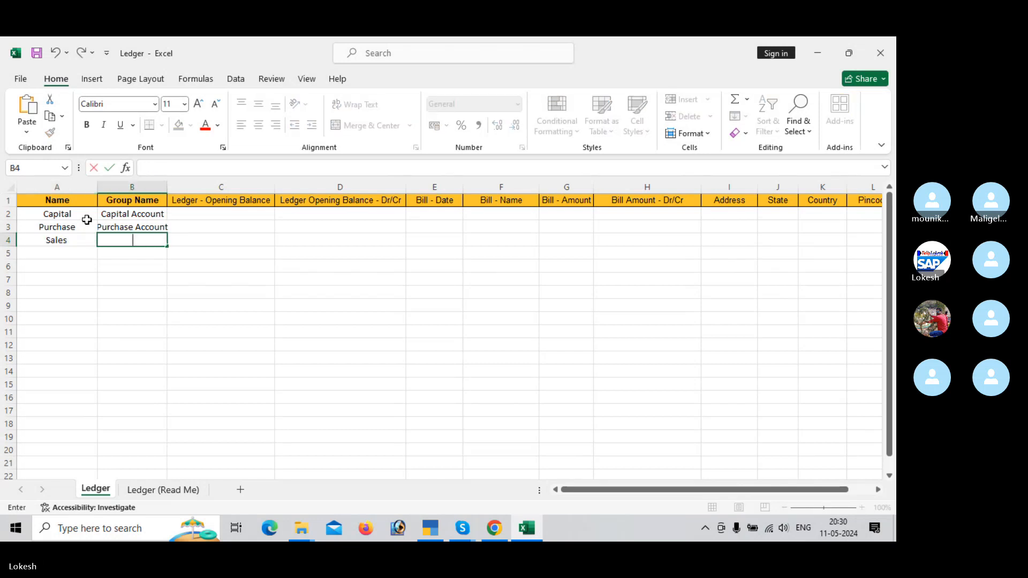
pyautogui.write('Sales Account')
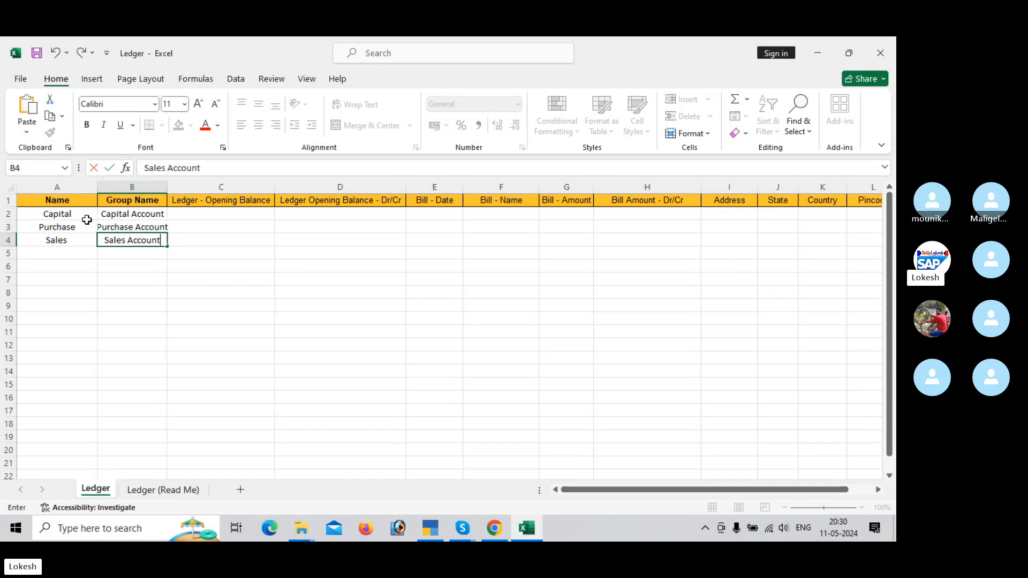
# Switch to TallyPrime, examine the exact names of the sales and purchase groups in the Chart of Accounts ledger list, and return to Excel
pyautogui.hotkey('alt', 'Tab')
pyautogui.hotkey('alt', 'Tab')
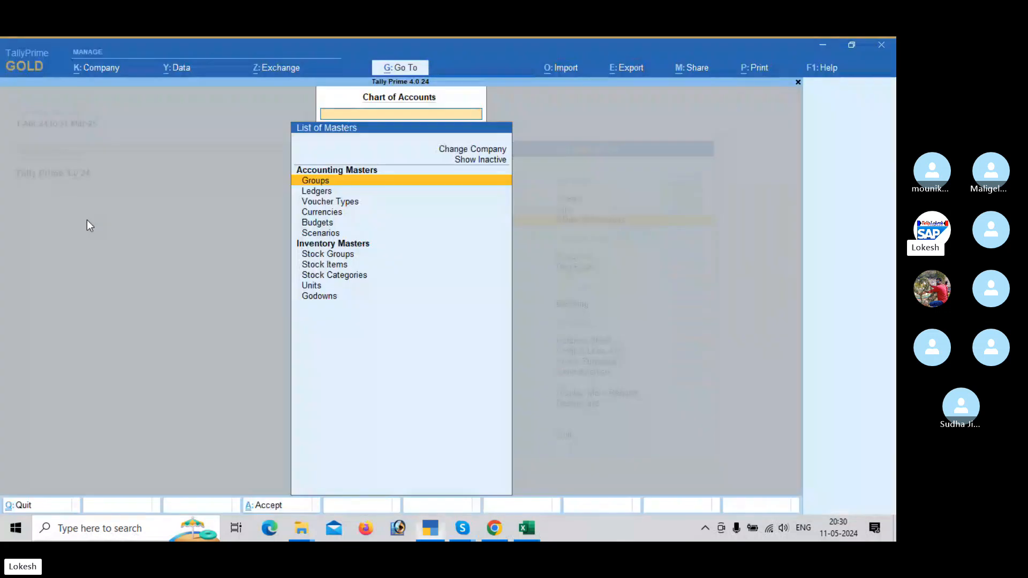
pyautogui.press('Escape')
pyautogui.press('Return')
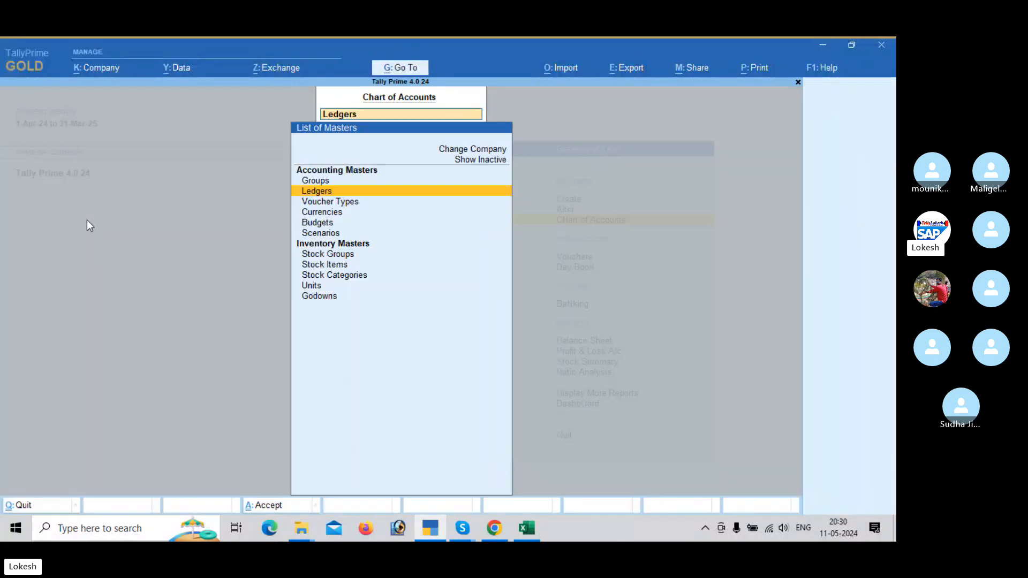
pyautogui.press('Down')
pyautogui.press('Up')
pyautogui.press('Return')
pyautogui.press('Down')
pyautogui.press('Down')
pyautogui.press('Down')
pyautogui.press('Down')
pyautogui.press('Down')
pyautogui.press('Down')
pyautogui.press('Down')
pyautogui.press('Down')
pyautogui.press('Down')
pyautogui.press('Down')
pyautogui.press('Down')
pyautogui.press('Down')
pyautogui.press('Down')
pyautogui.press('Down')
pyautogui.press('Down')
pyautogui.press('Down')
pyautogui.press('Down')
pyautogui.press('Down')
pyautogui.press('Down')
pyautogui.press('Down')
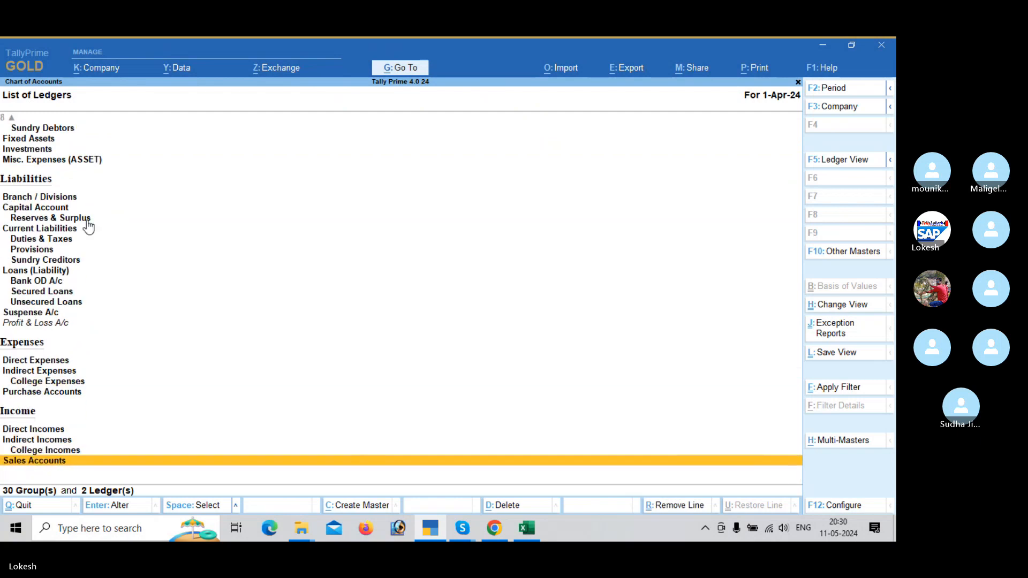
pyautogui.press('Up')
pyautogui.press('Up')
pyautogui.press('Up')
pyautogui.press('Up')
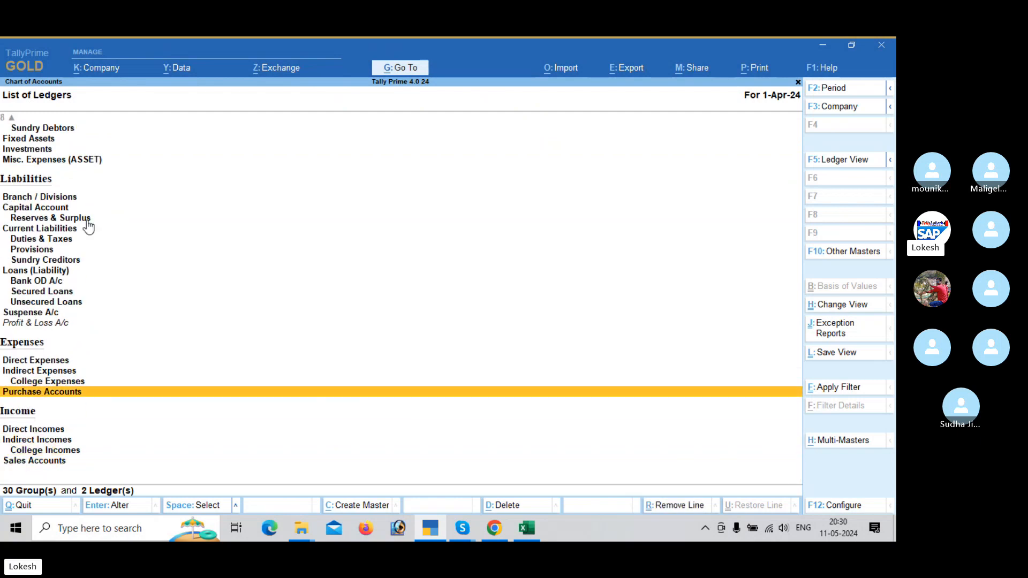
pyautogui.press('alt')
pyautogui.hotkey('alt', 'Tab')
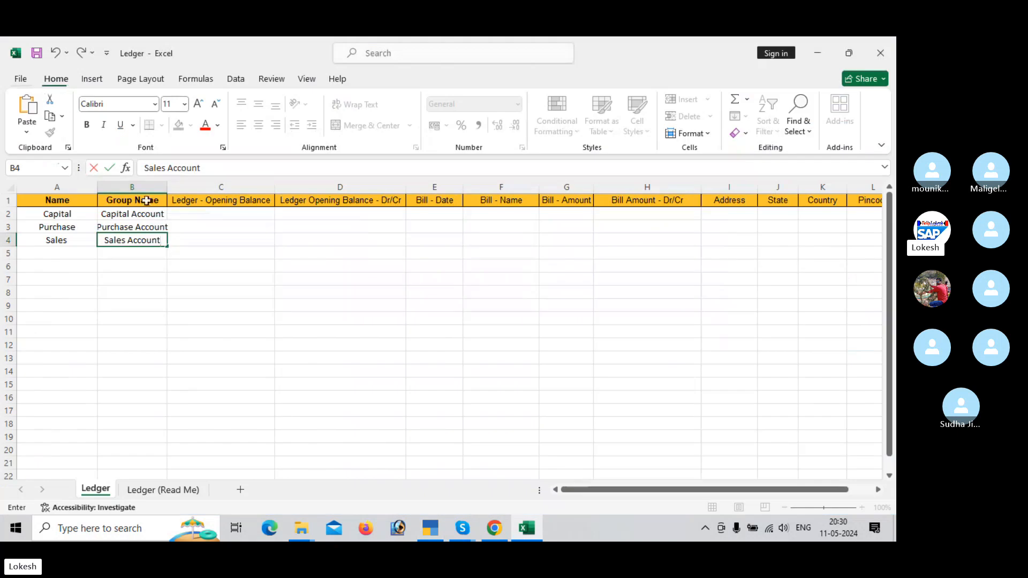
# Correct the group names in rows 3 and 4 to Purchase Accounts and Sales Accounts
pyautogui.click(165, 225)
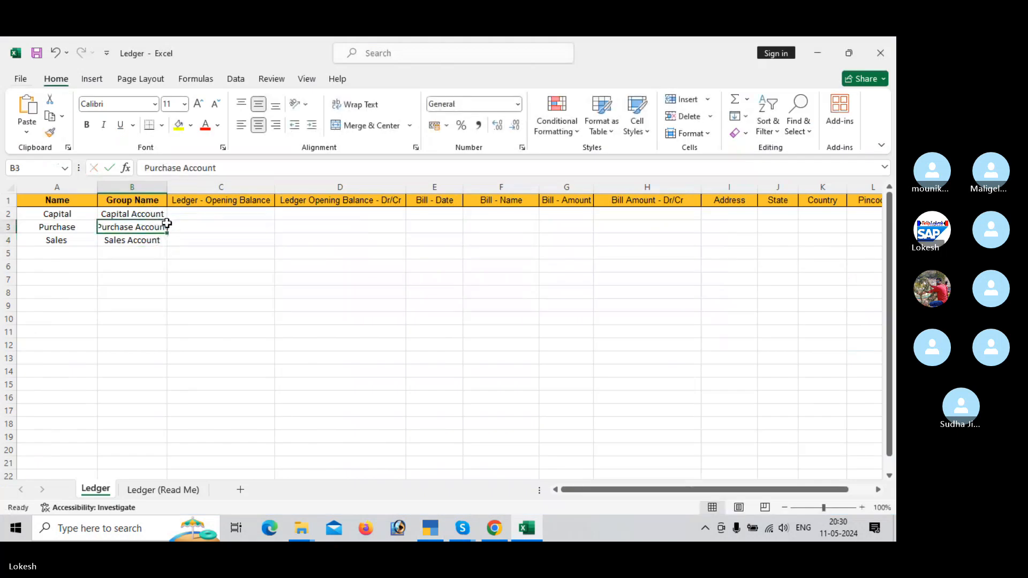
pyautogui.doubleClick(161, 226)
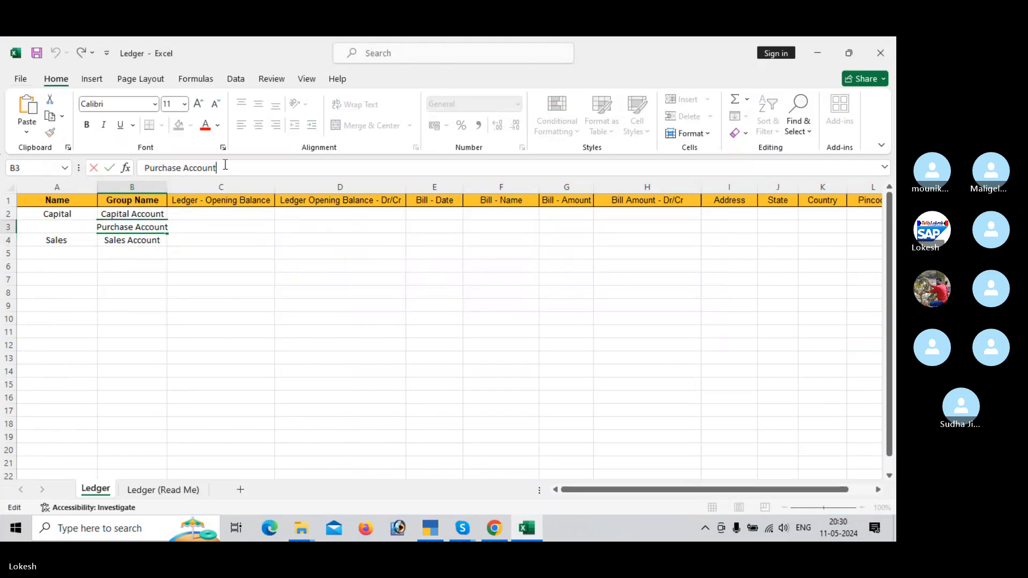
pyautogui.write('s')
pyautogui.press('Return')
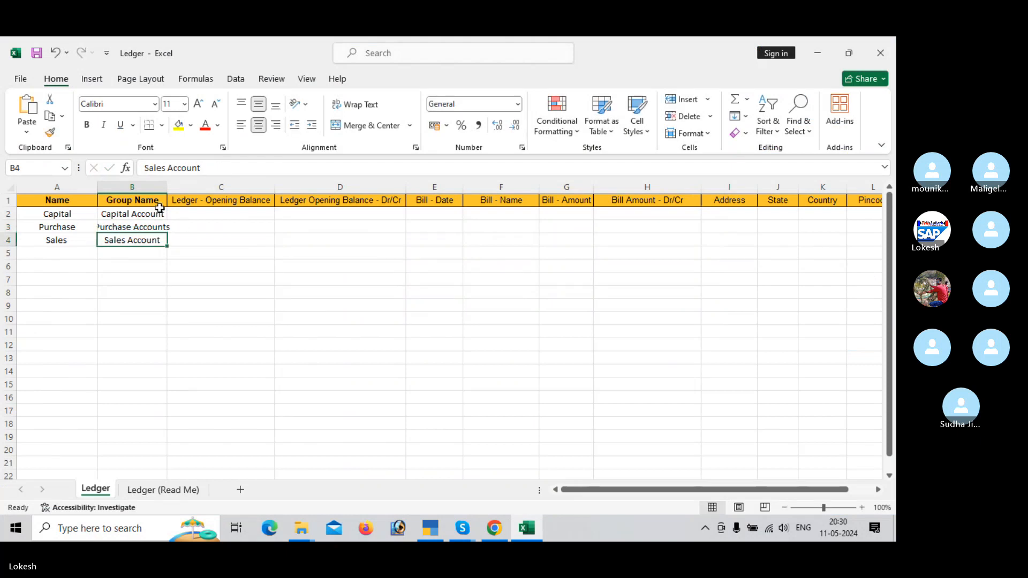
pyautogui.click(206, 168)
pyautogui.write('s')
pyautogui.press('Return')
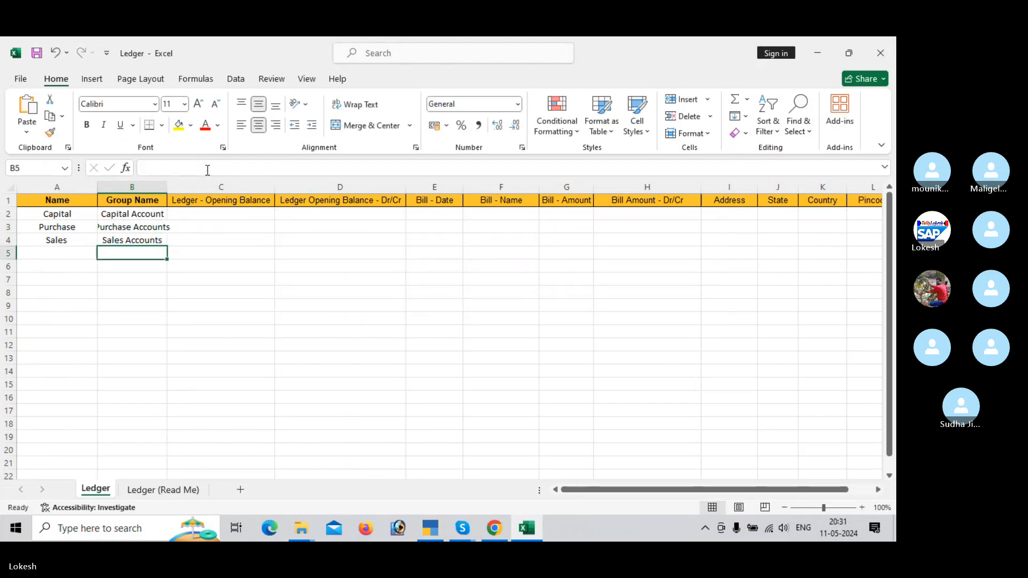
# Enter the ledger Rent with group name Indirect Expenses in row 5
pyautogui.click(75, 251)
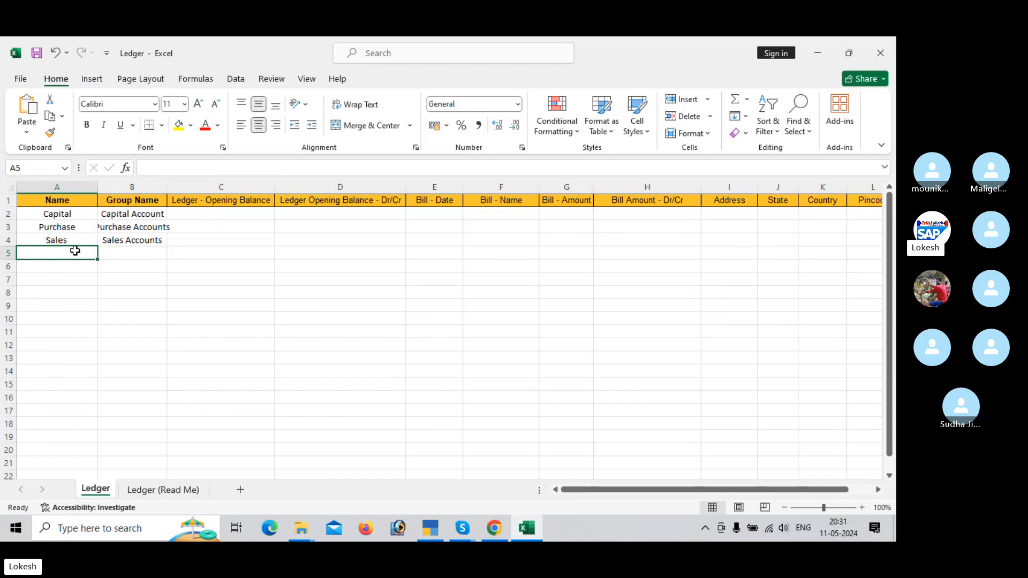
pyautogui.write('Rent')
pyautogui.press('Tab')
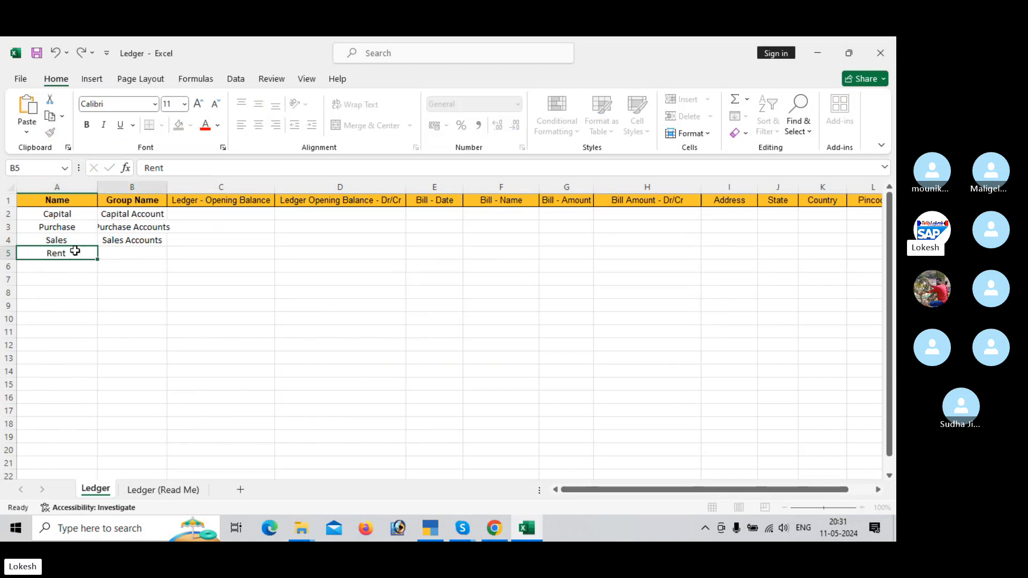
pyautogui.write('Rent ')
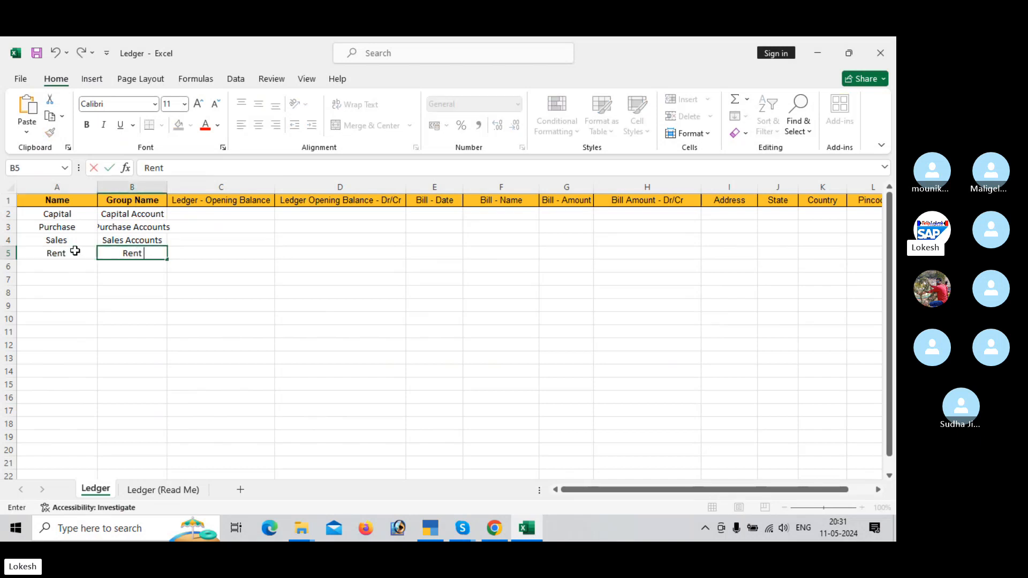
pyautogui.write('A')
pyautogui.press('BackSpace')
pyautogui.press('BackSpace')
pyautogui.write('Indirect Expenses')
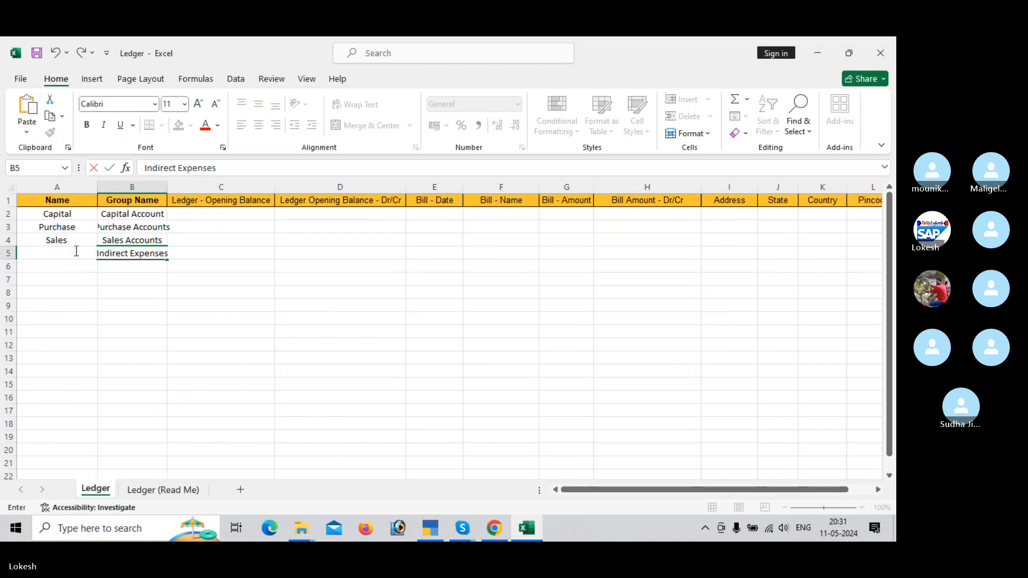
pyautogui.press('Return')
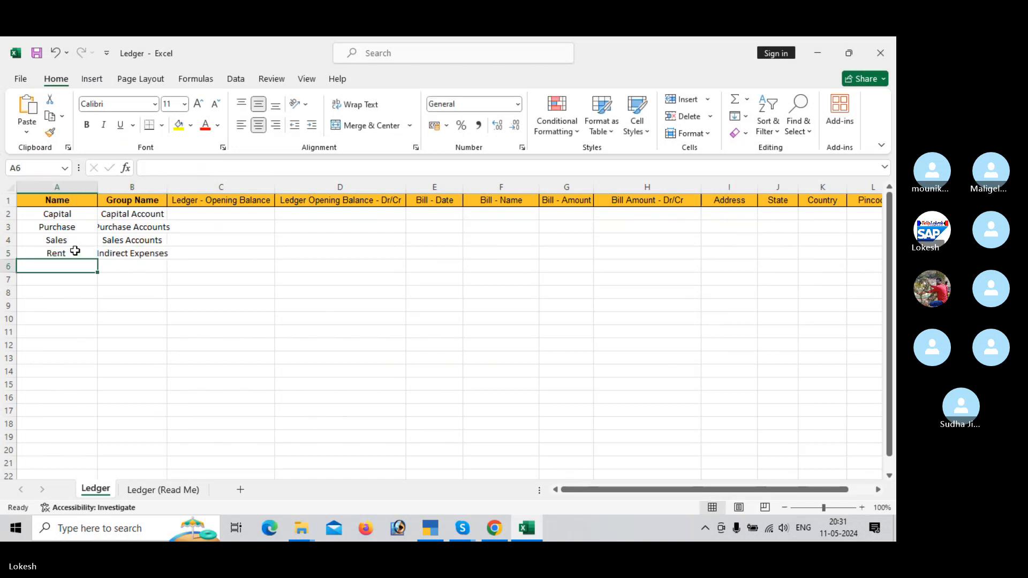
# Enter the ledger Interest Received with group name Indirect Incomes in row 6
pyautogui.write('R')
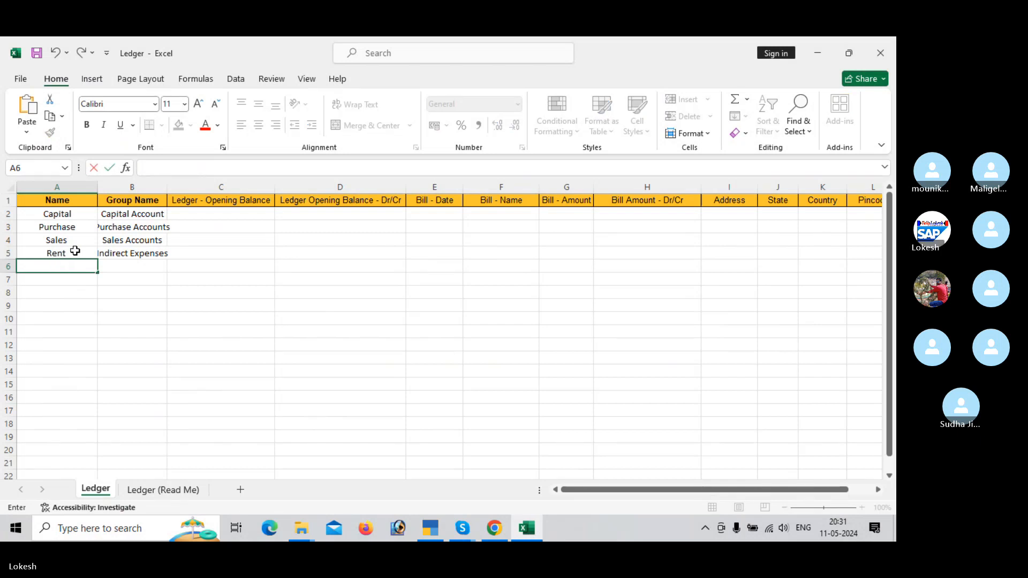
pyautogui.write('iN')
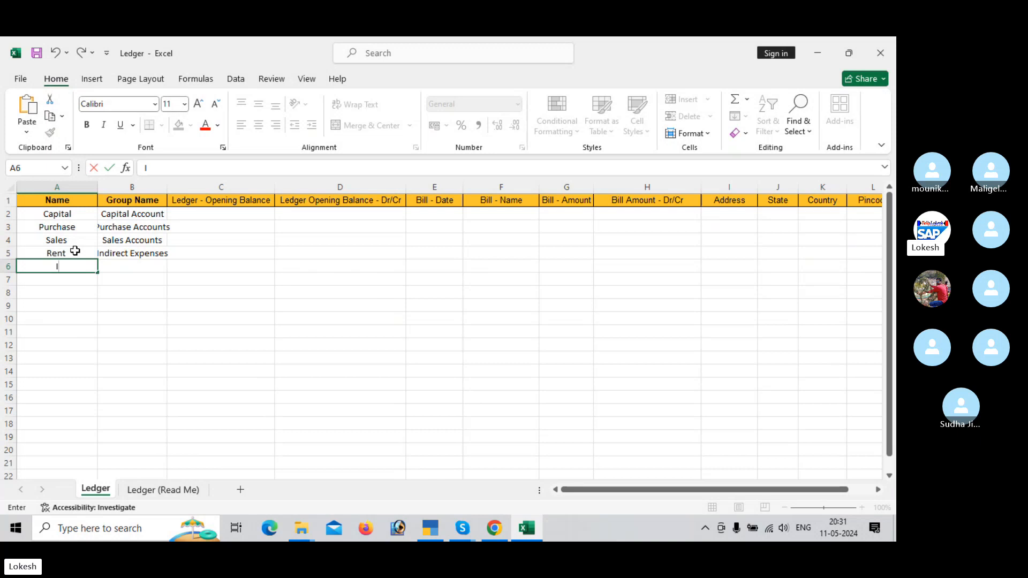
pyautogui.write('teres')
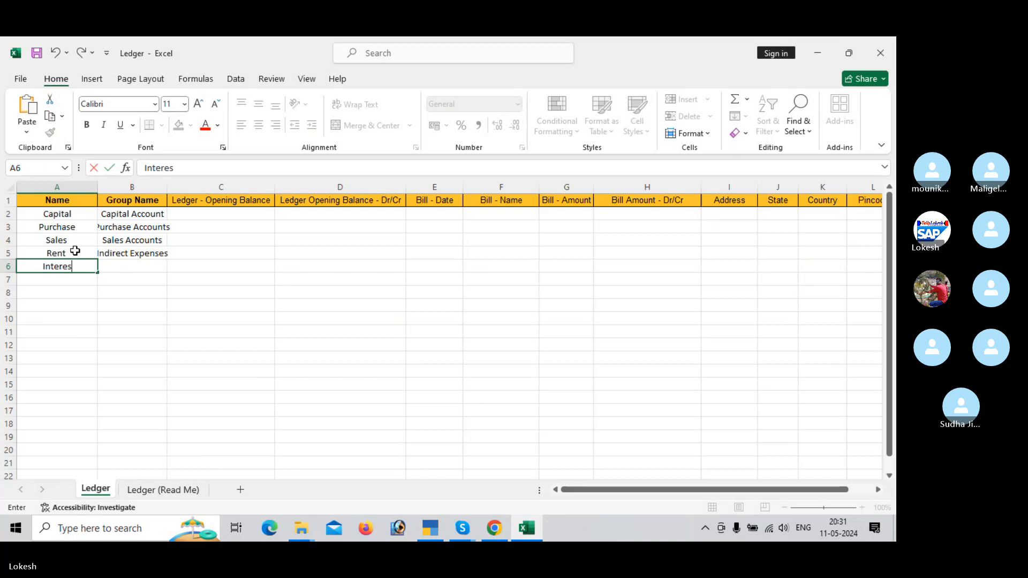
pyautogui.write('t Received')
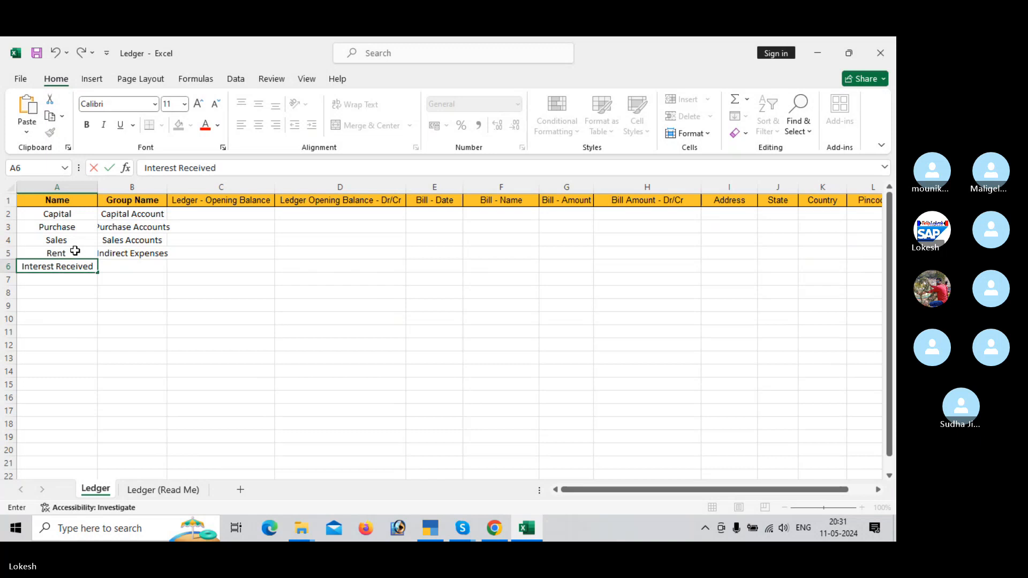
pyautogui.press('Tab')
pyautogui.write('I')
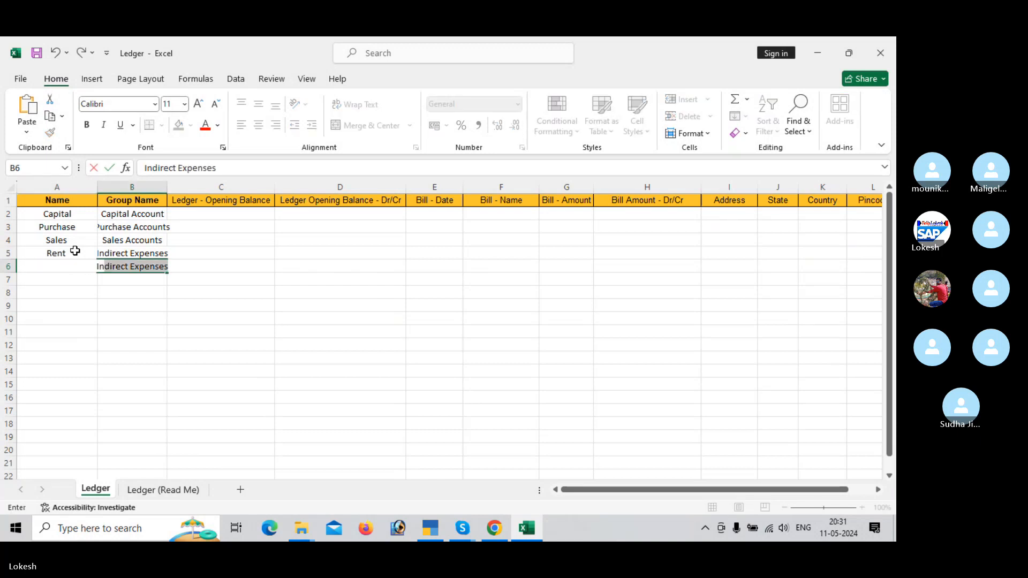
pyautogui.write('ndirect Incomes')
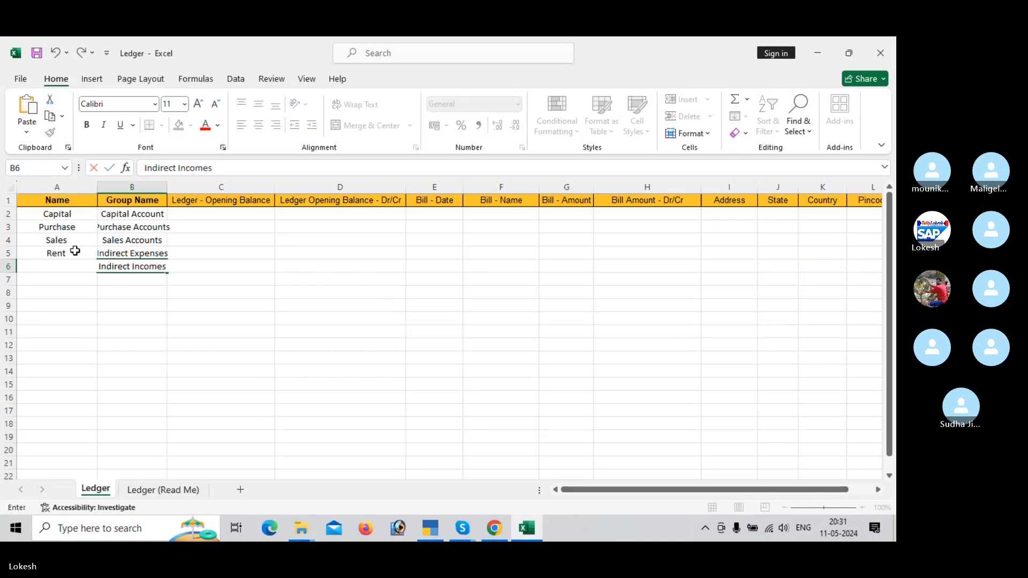
pyautogui.press('Return')
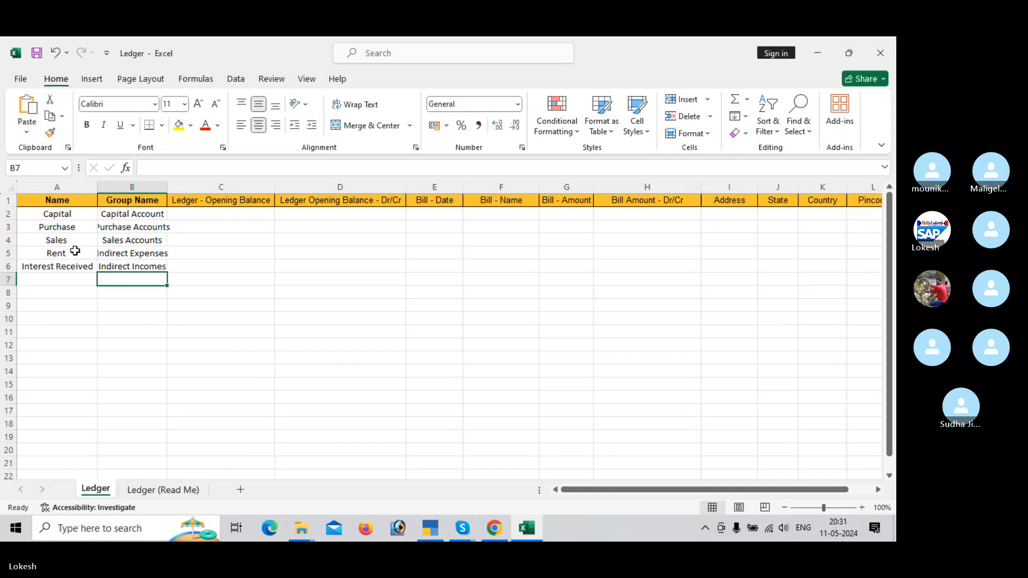
# Review the filled ledger rows and the worksheet's column headings from Name through Pincode
pyautogui.click(2, 214)
pyautogui.click(12, 266)
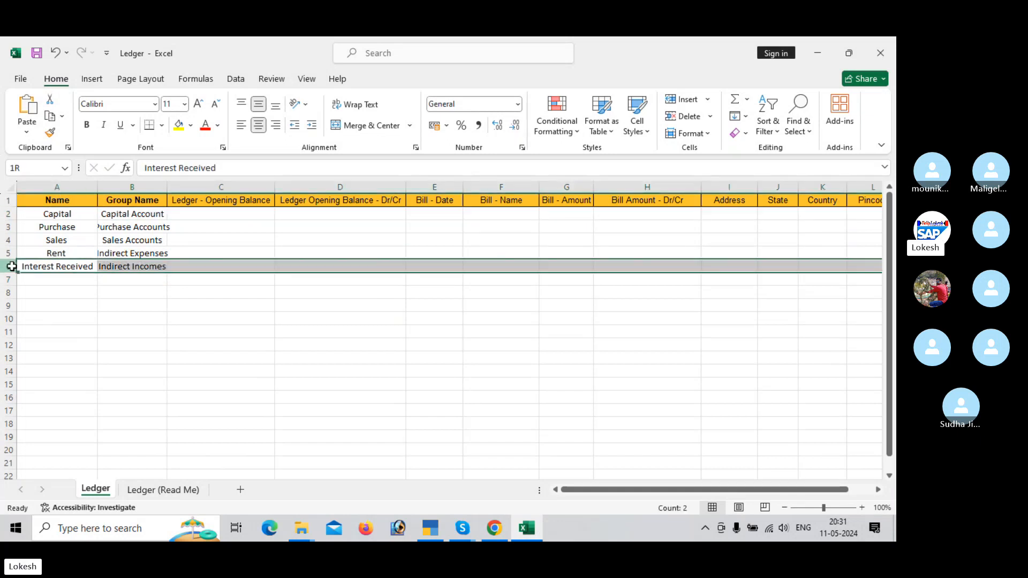
pyautogui.click(59, 187)
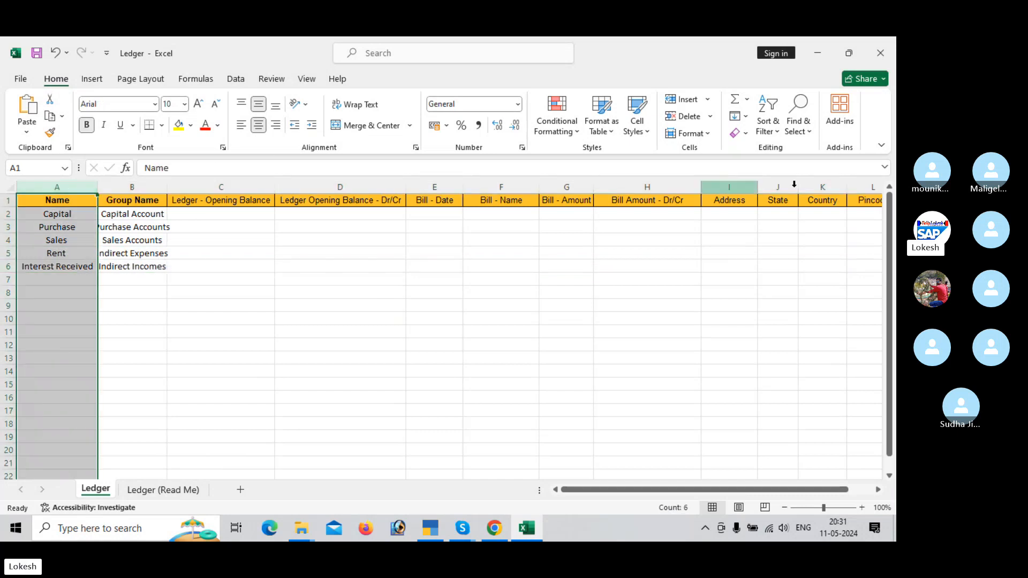
pyautogui.click(873, 187)
pyautogui.press('Right')
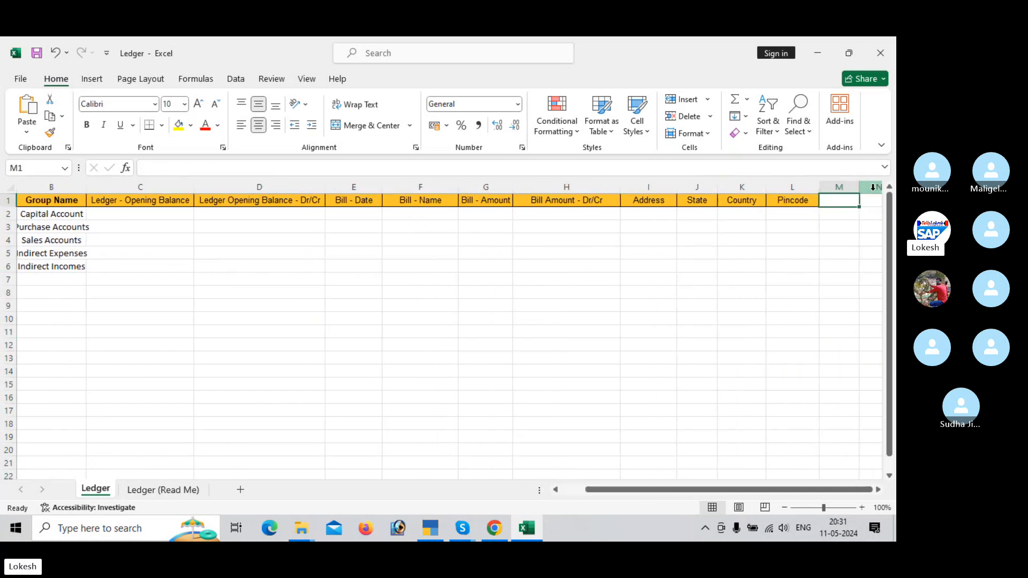
pyautogui.click(547, 329)
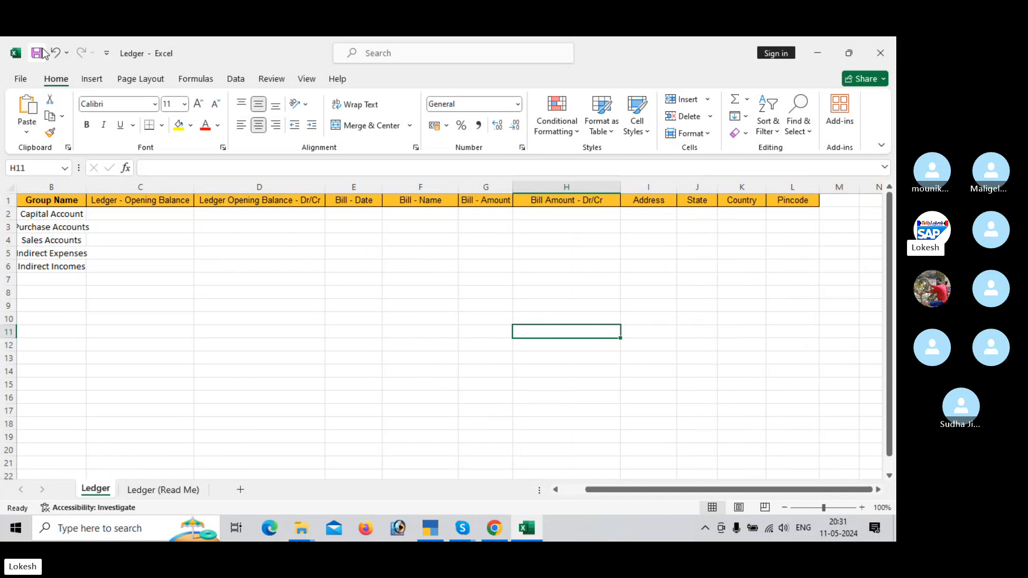
# Save and close the Ledger workbook, and switch to TallyPrime, leaving its list of ledgers
pyautogui.click(891, 45)
pyautogui.click(442, 524)
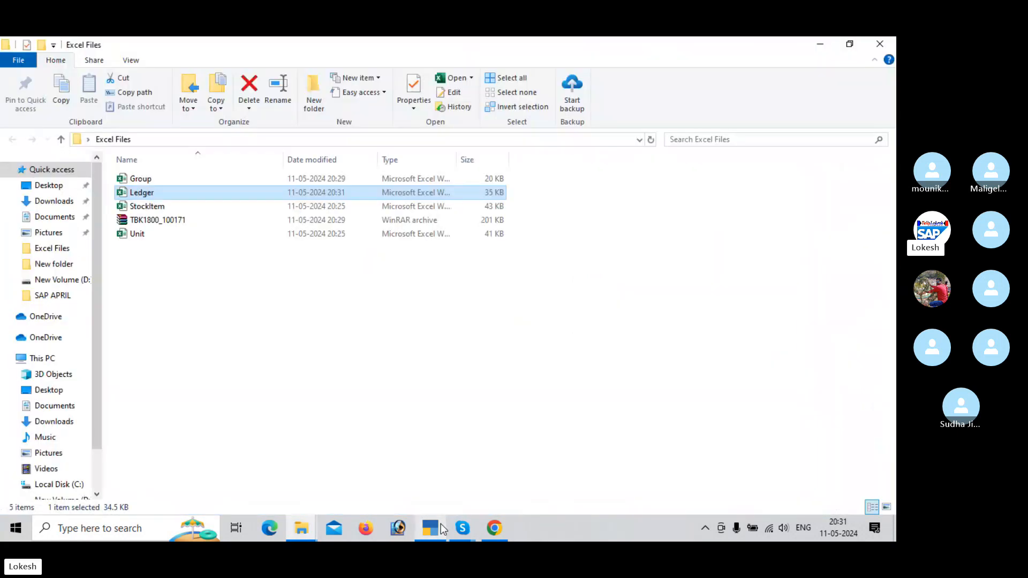
pyautogui.click(441, 524)
pyautogui.press('Escape')
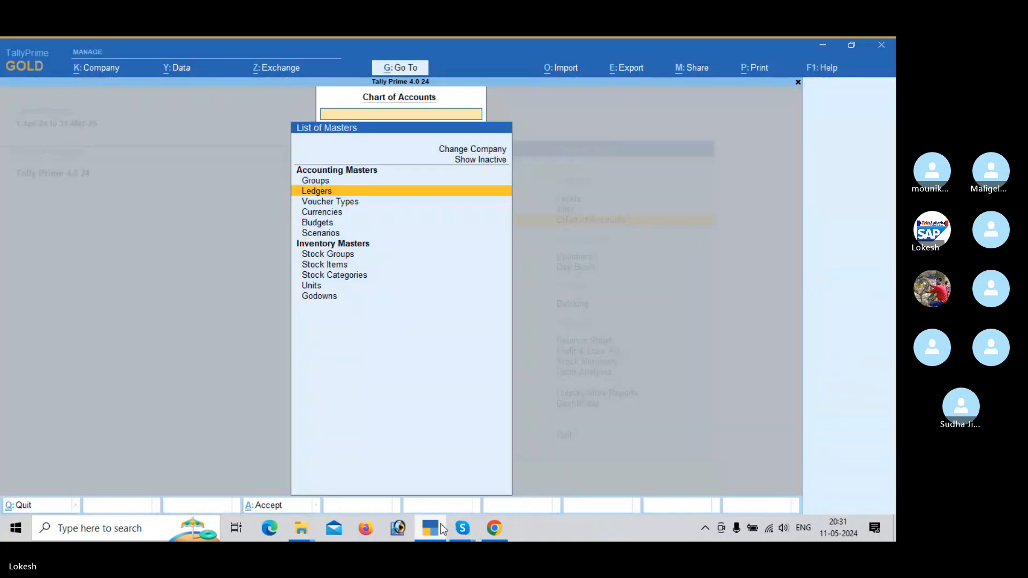
# Start a masters import from the Gateway of Tally and choose Ledger.xlsx as the file to import
pyautogui.press('Escape')
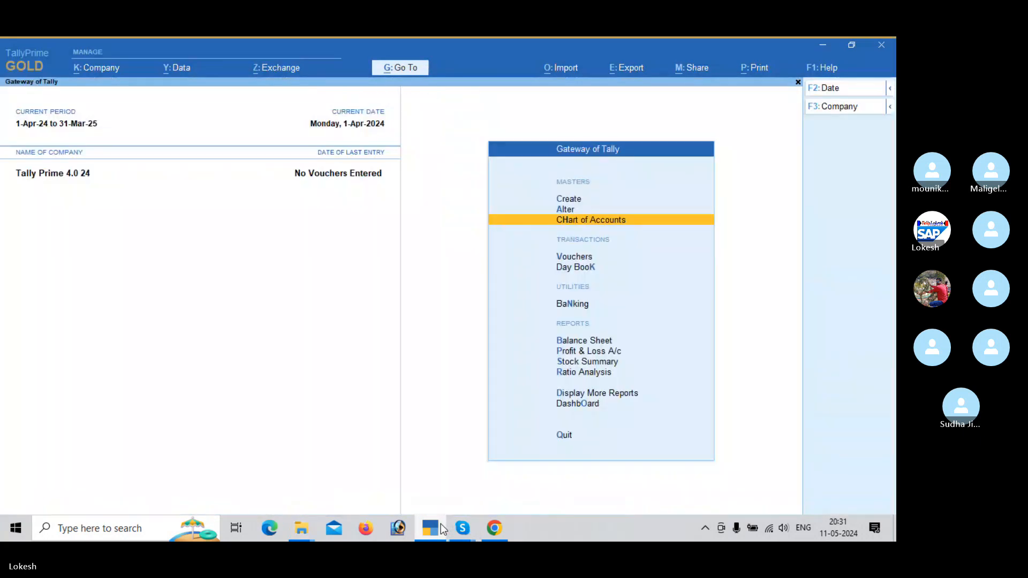
pyautogui.click(577, 68)
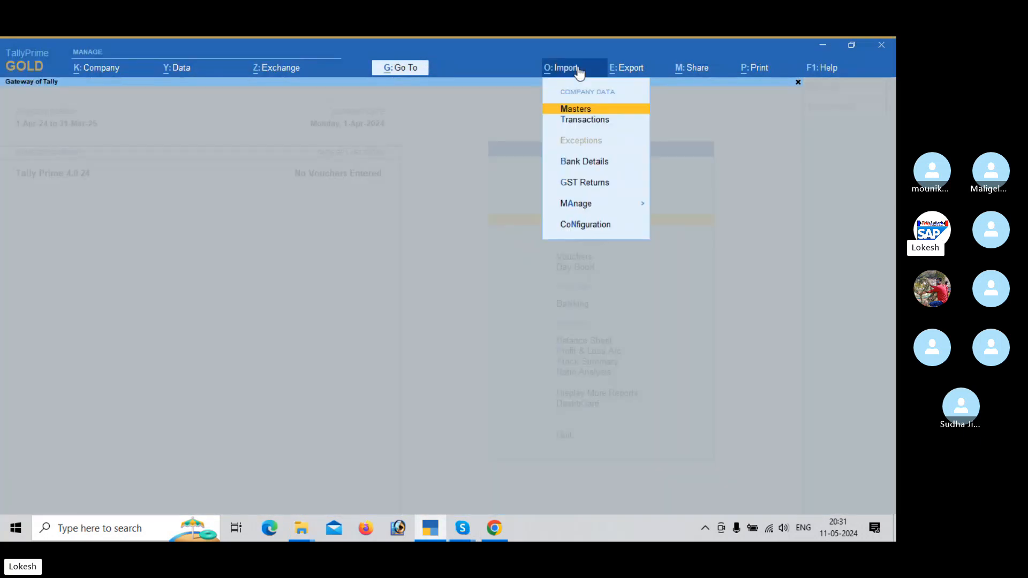
pyautogui.click(589, 112)
pyautogui.press('Return')
pyautogui.press('Return')
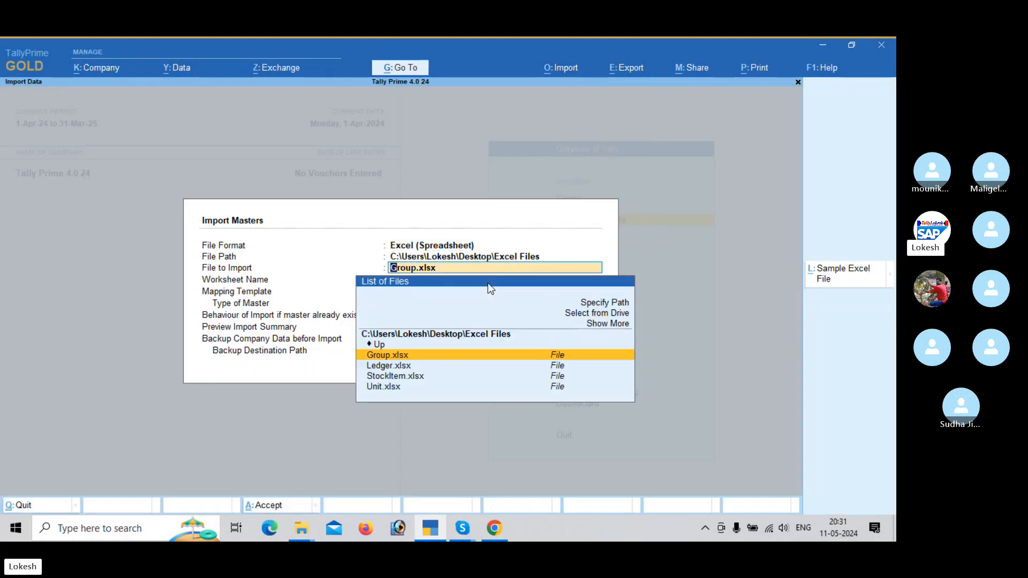
pyautogui.press('Down')
pyautogui.press('Return')
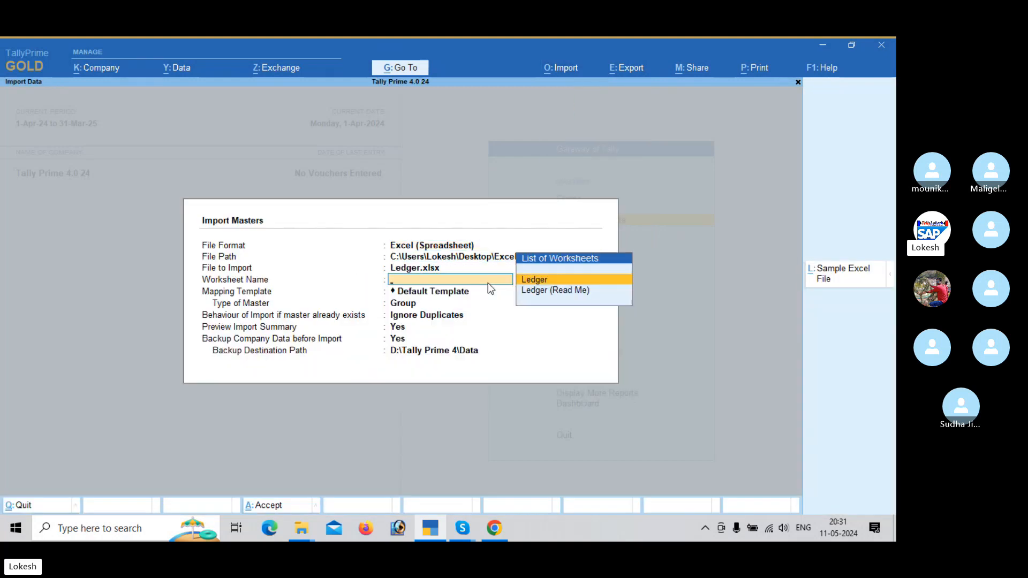
# Select the Ledger worksheet with the Default Template, set the type of master to Ledger, and keep Ignore Duplicates for existing masters
pyautogui.press('Return')
pyautogui.press('Return')
pyautogui.press('Down')
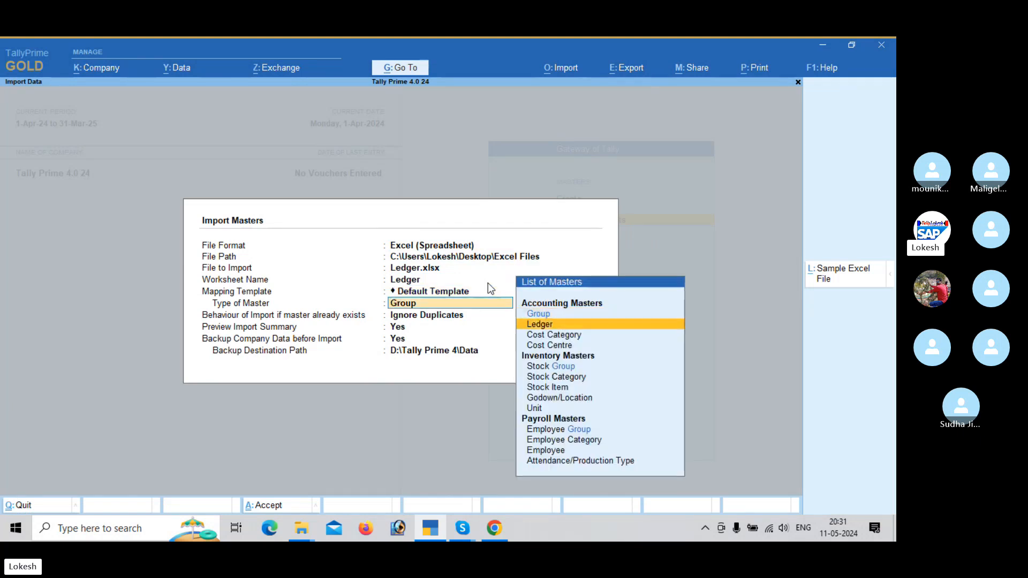
pyautogui.press('Return')
pyautogui.press('Up')
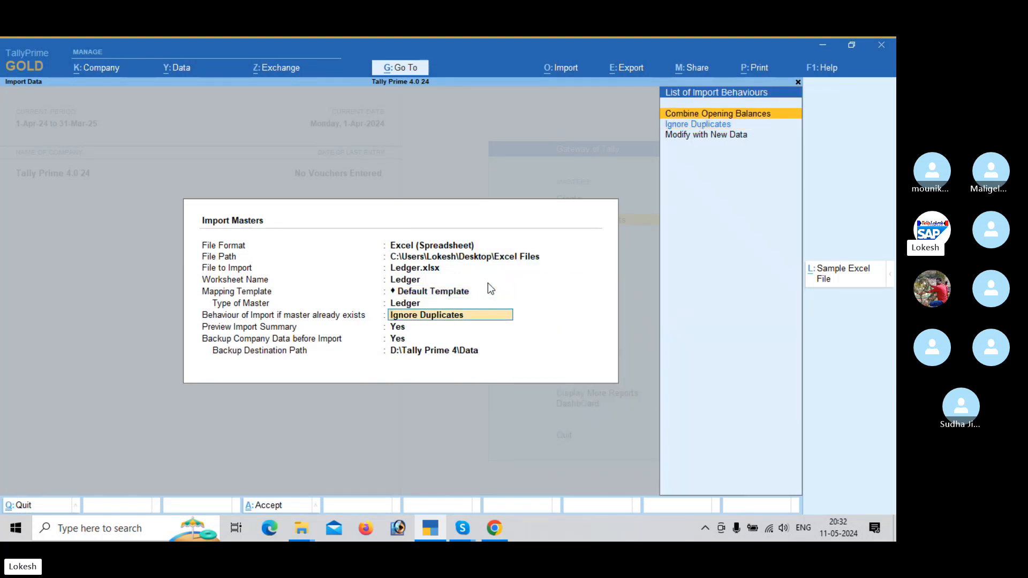
pyautogui.press('Down')
pyautogui.press('Return')
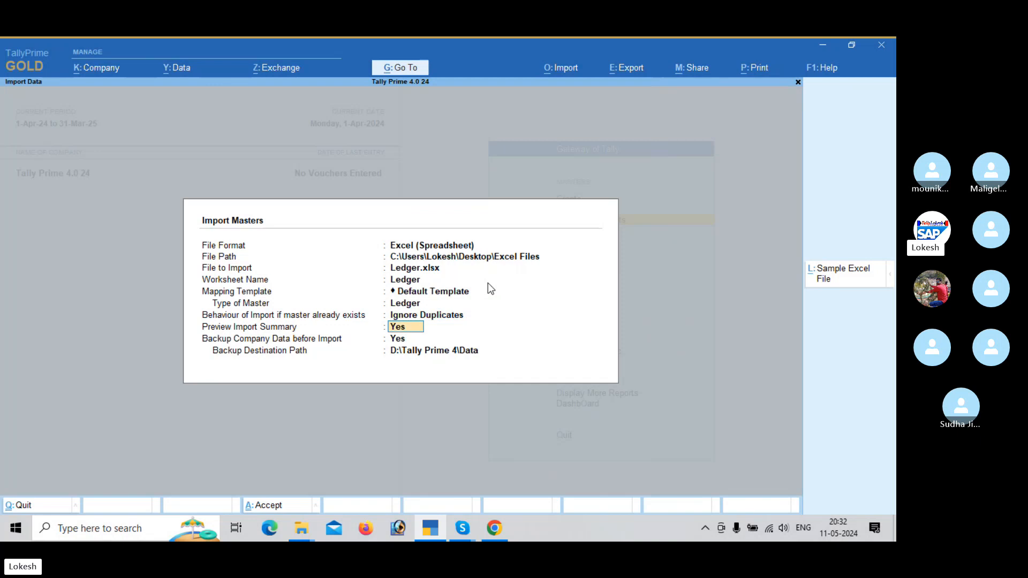
# Keep the import preview and company backup enabled, and set the backup destination to the Excel Files folder on the Desktop
pyautogui.press('Return')
pyautogui.press('Return')
pyautogui.press('BackSpace')
pyautogui.press('Down')
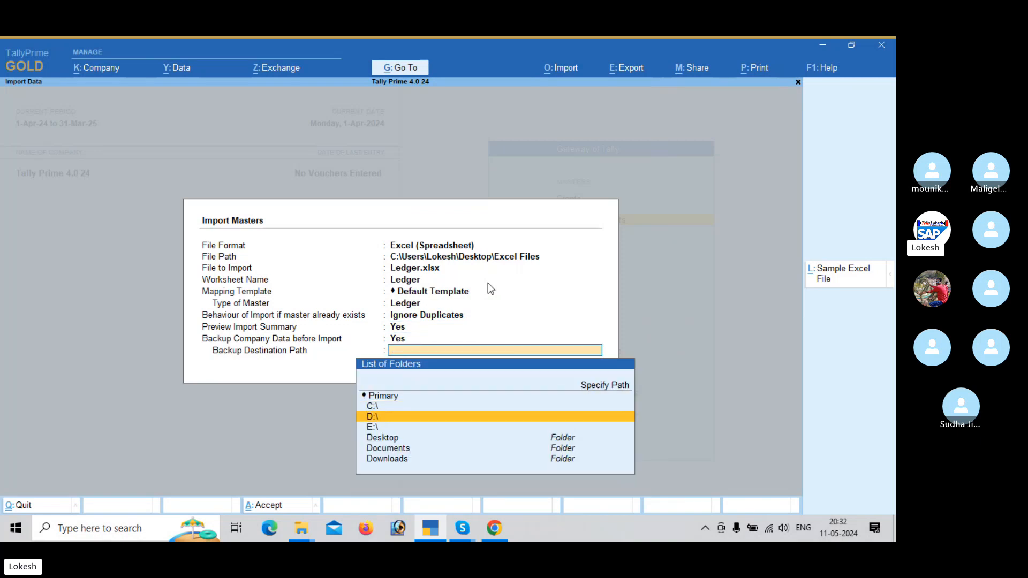
pyautogui.press('Down')
pyautogui.press('Down')
pyautogui.press('Return')
pyautogui.press('Down')
pyautogui.press('Down')
pyautogui.press('Down')
pyautogui.press('Return')
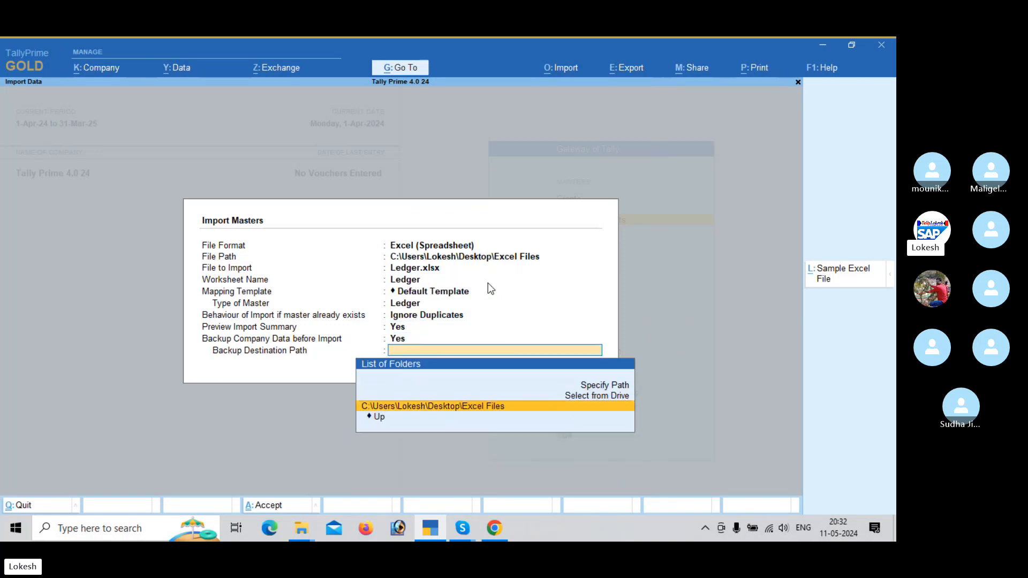
pyautogui.press('Return')
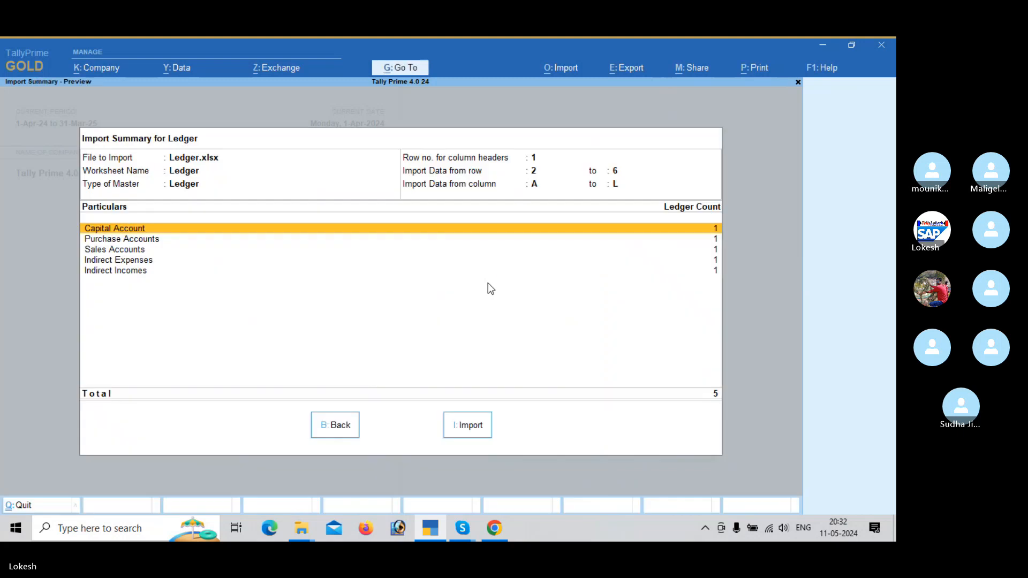
# Review the groups in the ledger import summary and run the import, overwriting the existing backup file
pyautogui.press('Down')
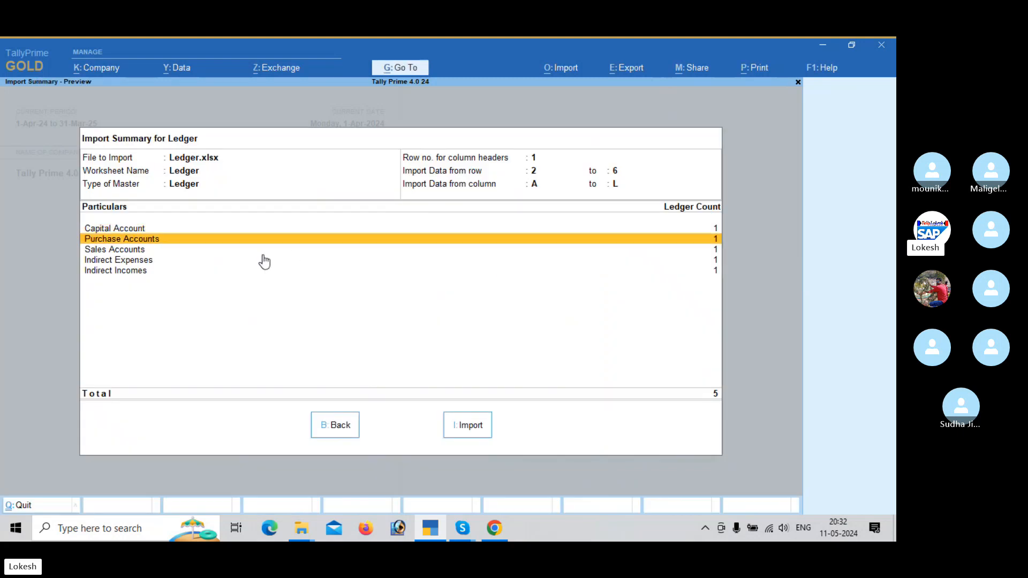
pyautogui.press('Down')
pyautogui.press('Down')
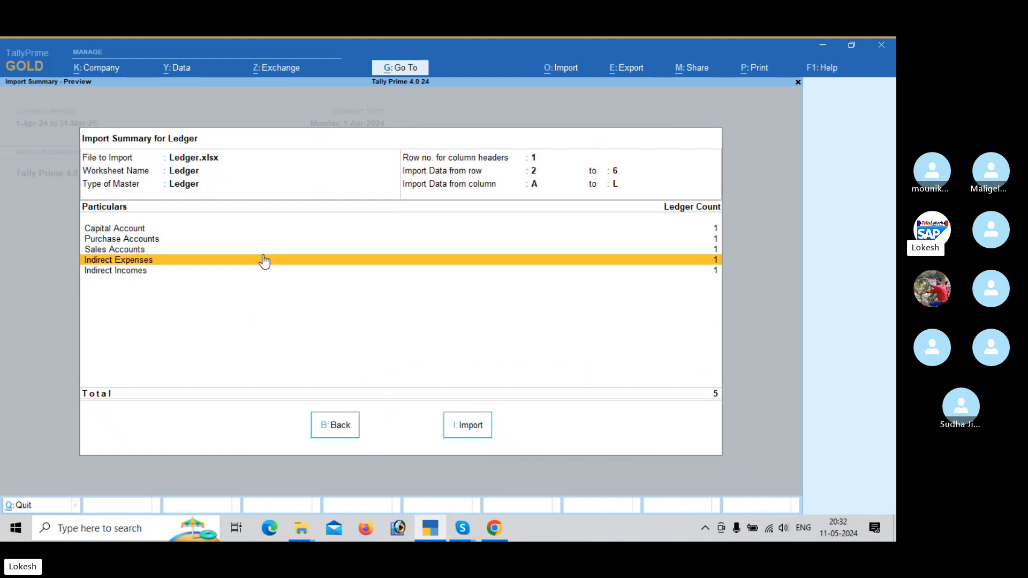
pyautogui.press('Down')
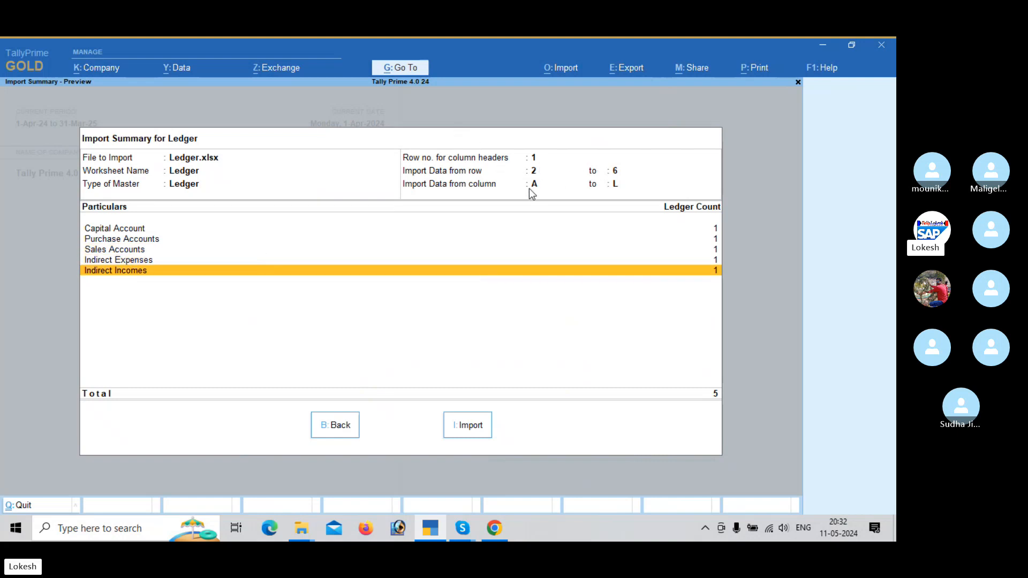
pyautogui.click(473, 424)
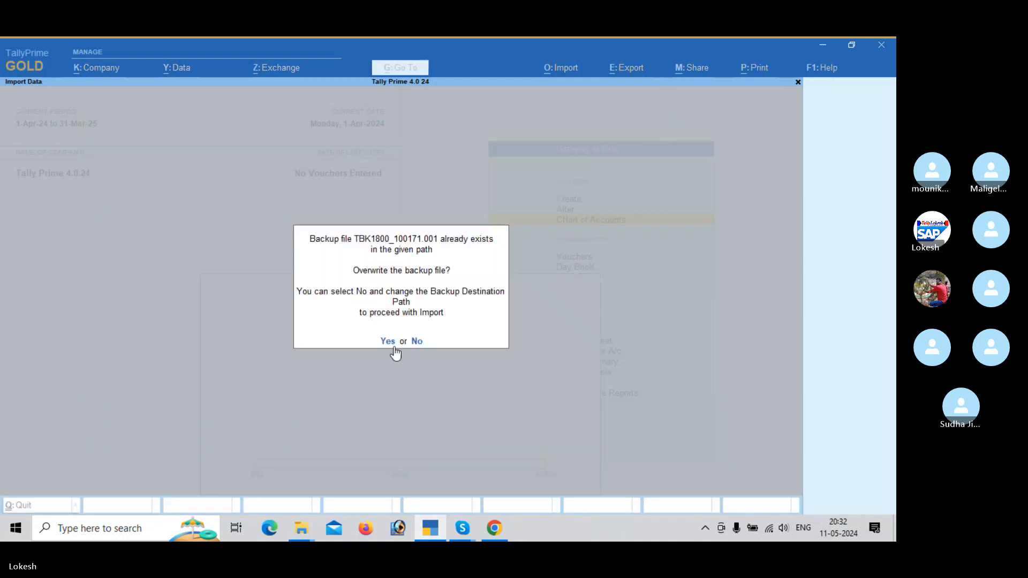
pyautogui.click(388, 341)
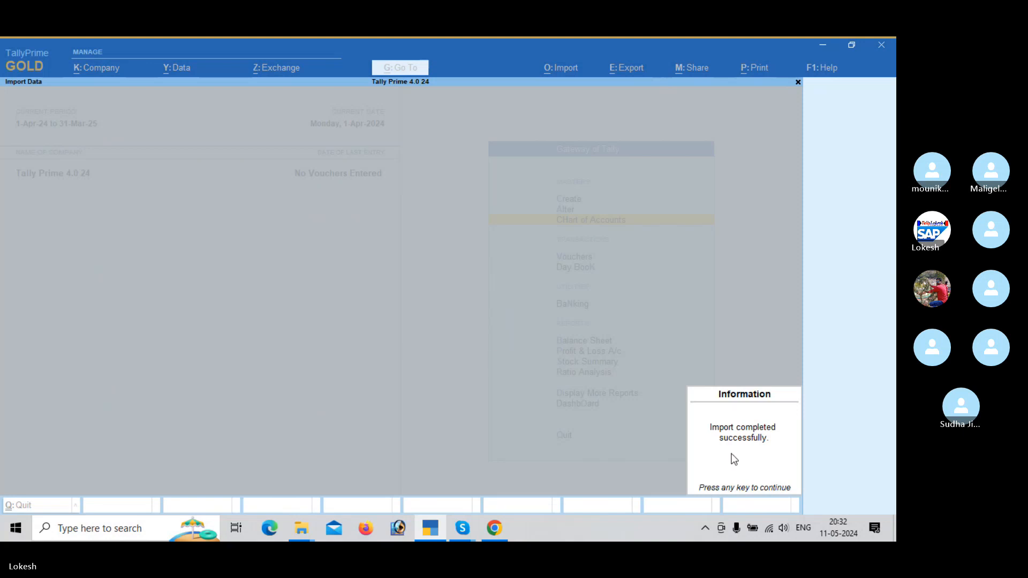
pyautogui.press('Return')
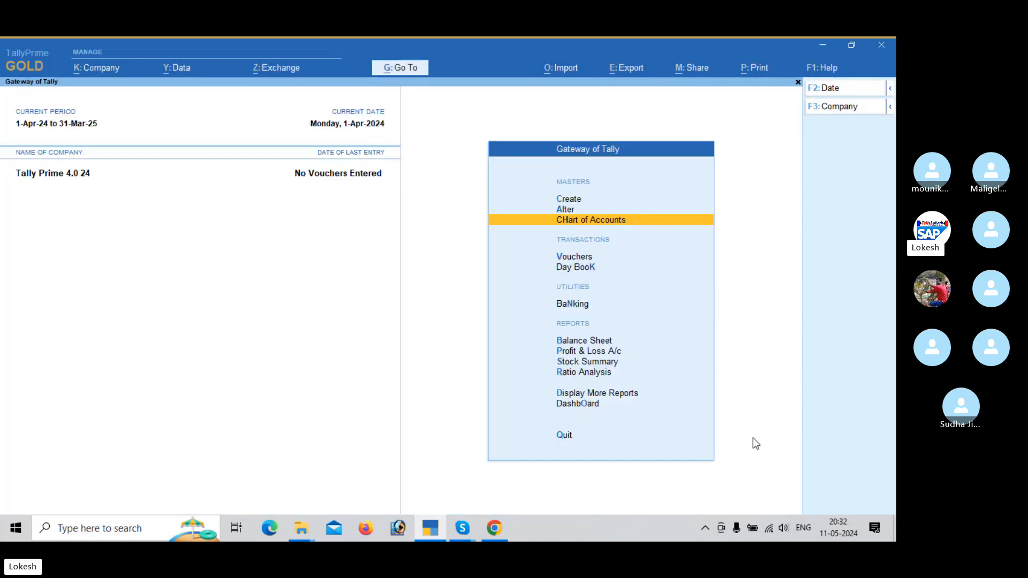
# Open the list of ledgers for alteration and view the Purchase ledger's details
pyautogui.press('Up')
pyautogui.press('Return')
pyautogui.press('Down')
pyautogui.press('Return')
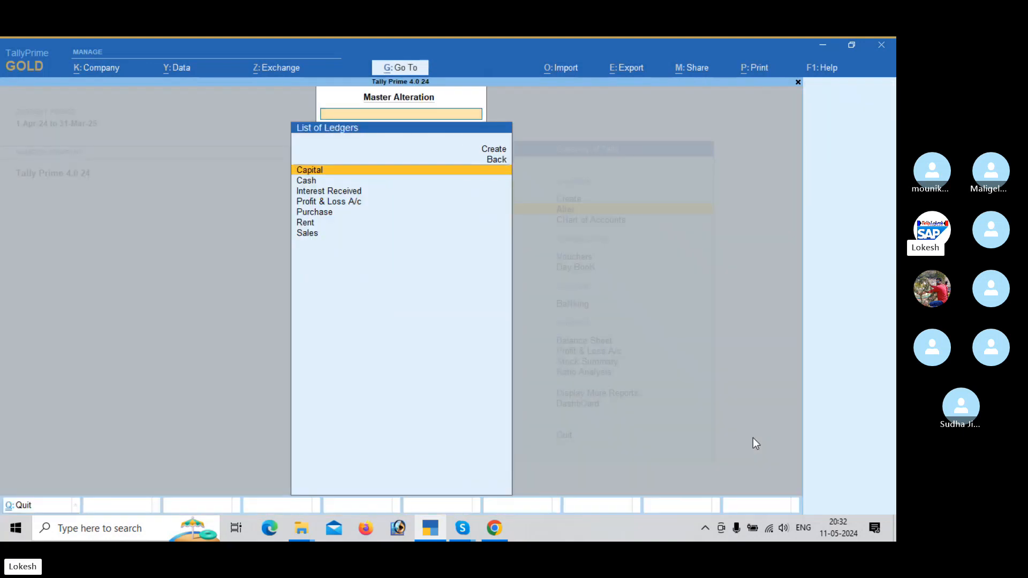
pyautogui.press('Down')
pyautogui.press('Down')
pyautogui.press('Down')
pyautogui.press('Down')
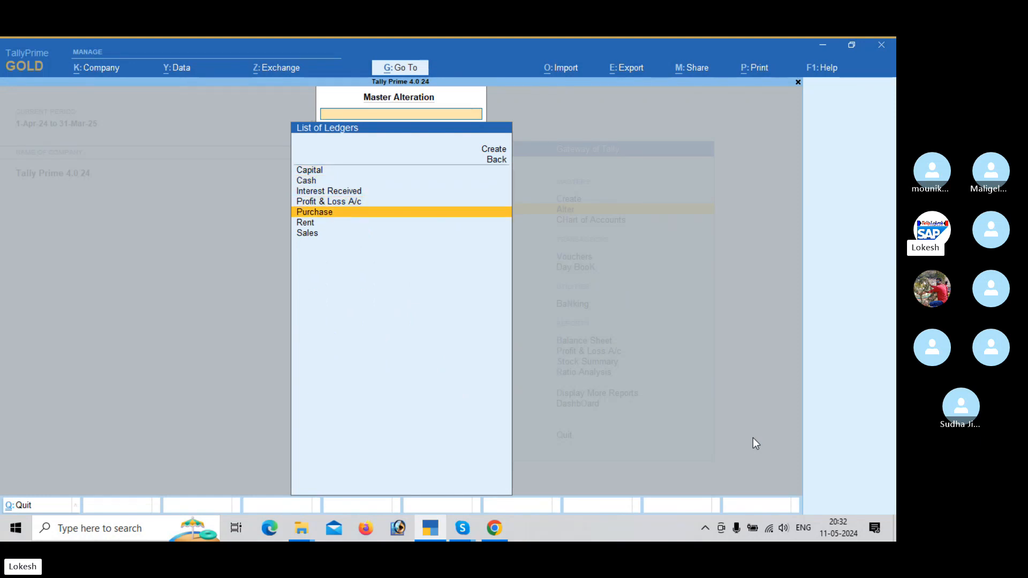
pyautogui.press('Return')
pyautogui.press('Escape')
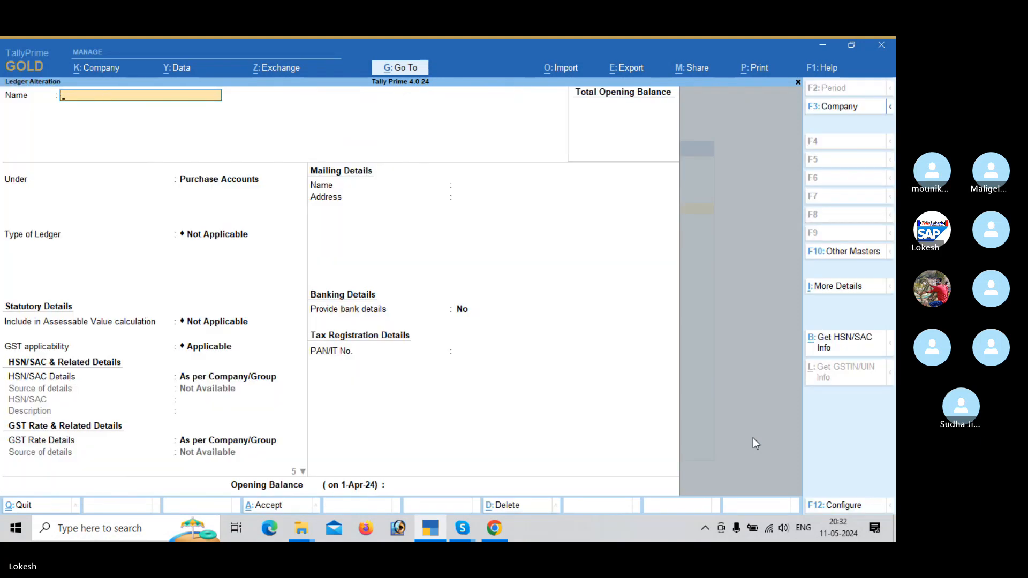
# View the Rent ledger's details and return to the list of ledgers
pyautogui.press('Down')
pyautogui.press('Return')
pyautogui.press('Escape')
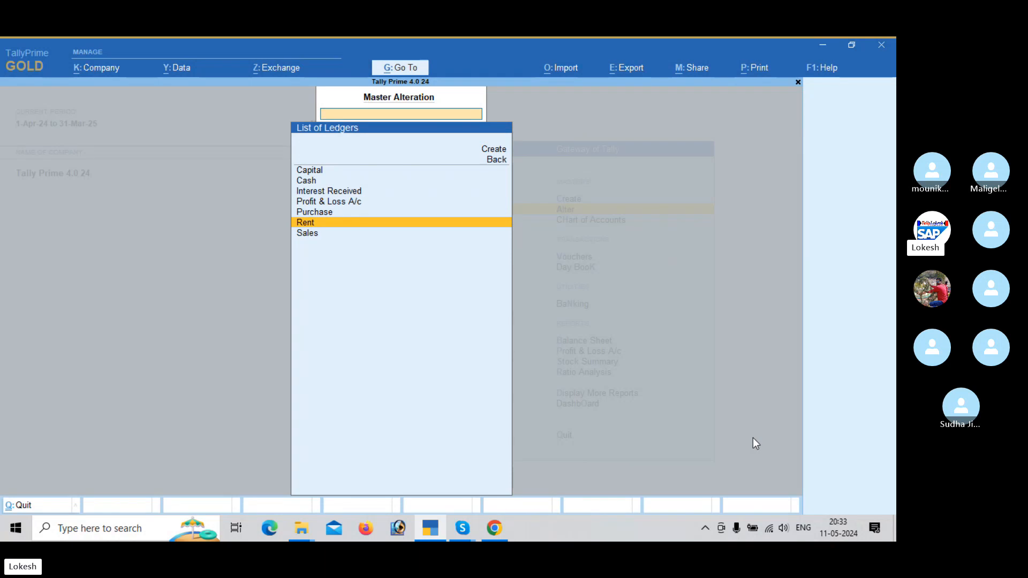
# Leave Master Alteration for the Gateway of Tally and switch to the Skype call window
pyautogui.press('Escape')
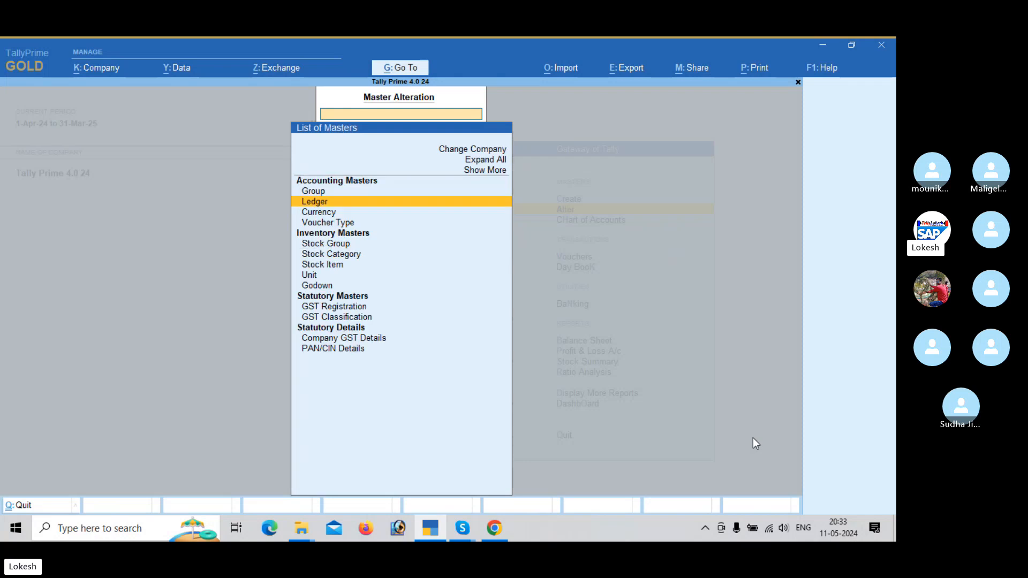
pyautogui.press('Escape')
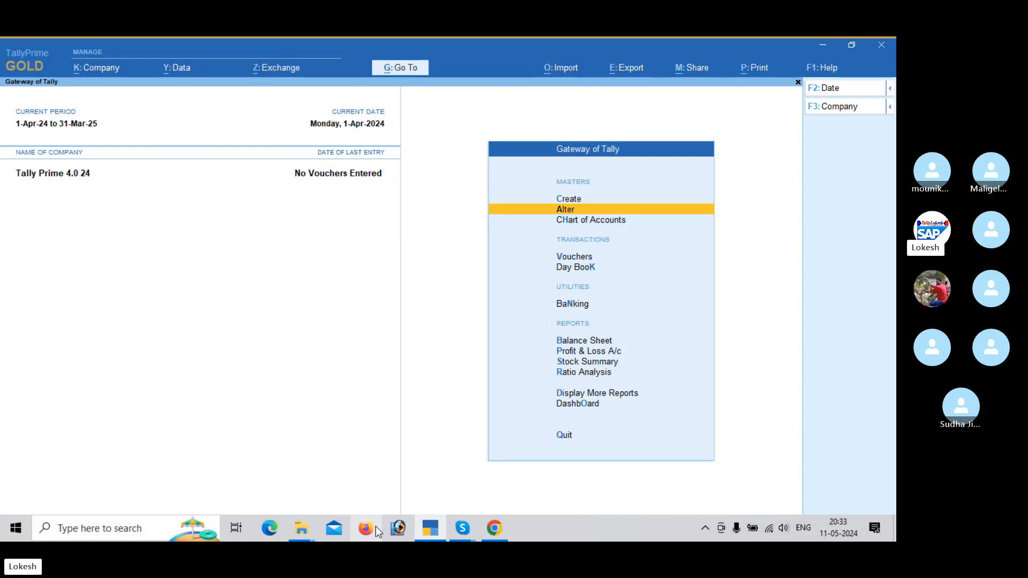
pyautogui.moveTo(462, 528)
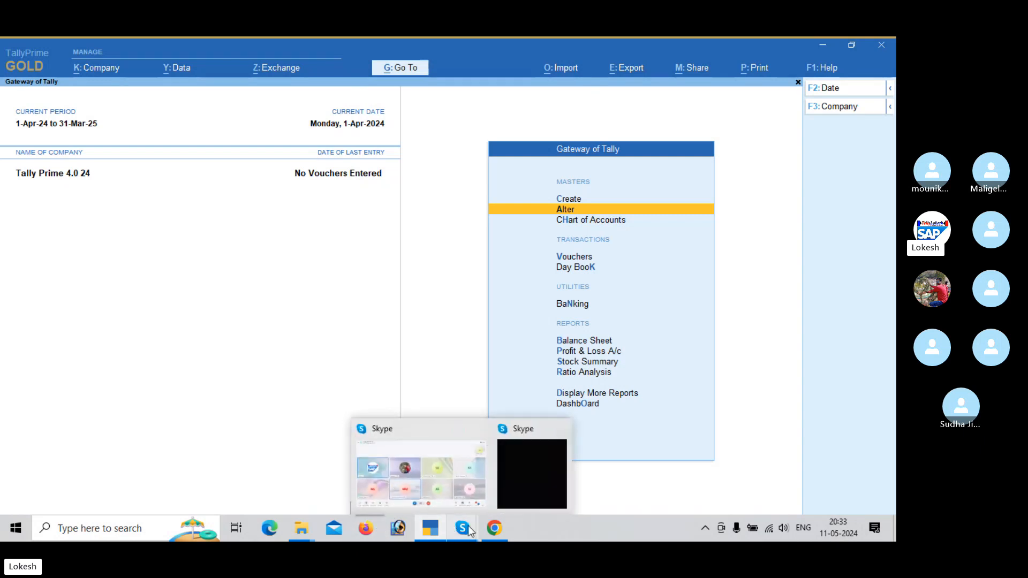
pyautogui.click(450, 487)
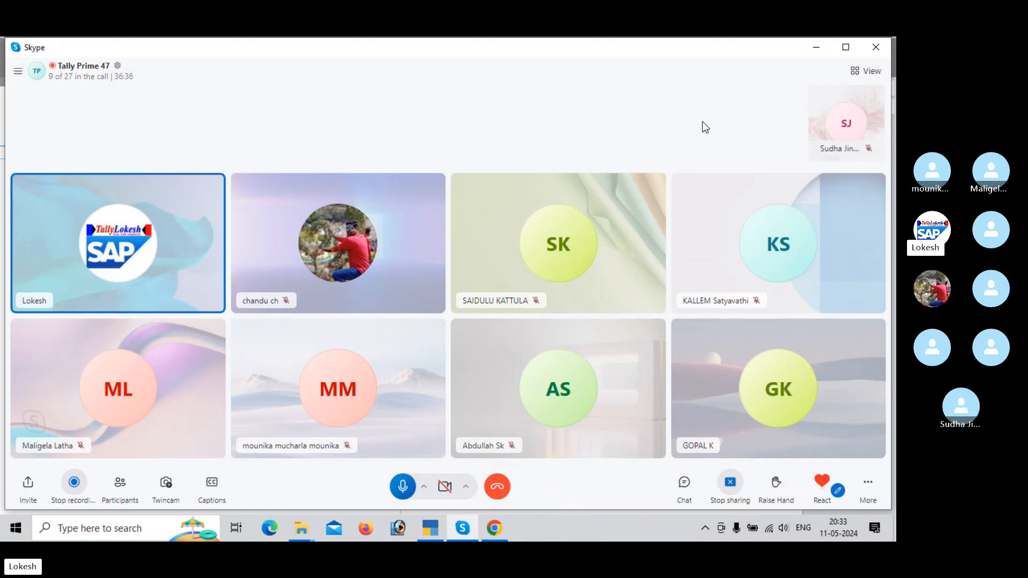